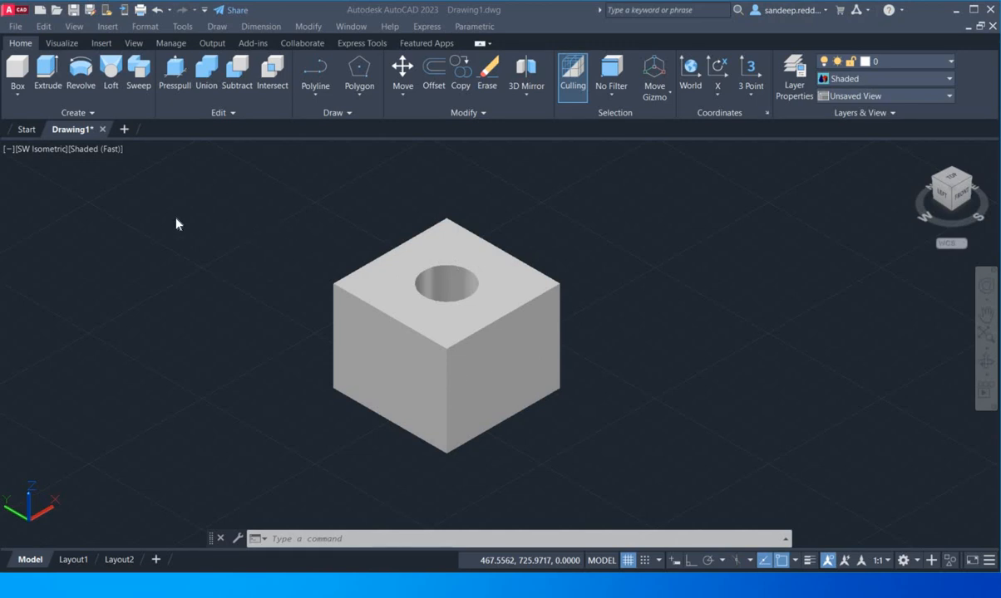
# Set the model's visual style to 2D Wireframe.
pyautogui.click(97, 158)
pyautogui.click(120, 173)
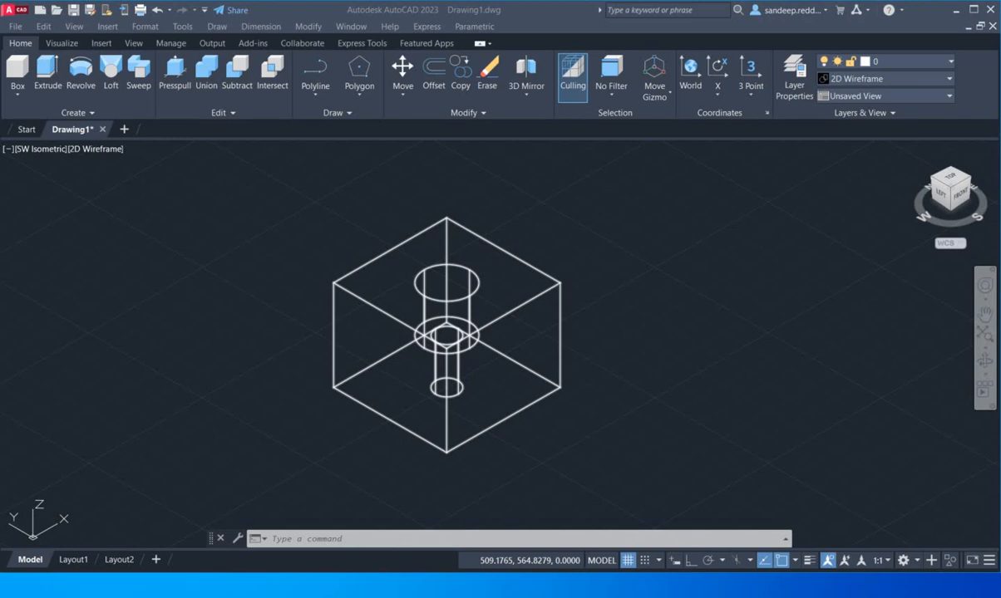
# Section the block with a three-point plane through the midpoints of the top back, top front and bottom front edges.
pyautogui.click(341, 537)
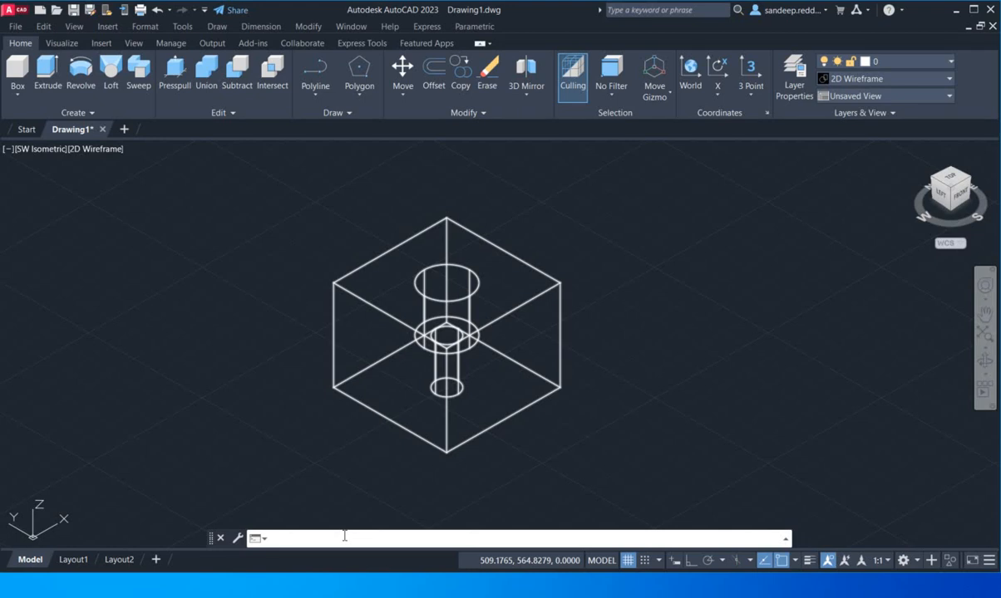
pyautogui.write('section')
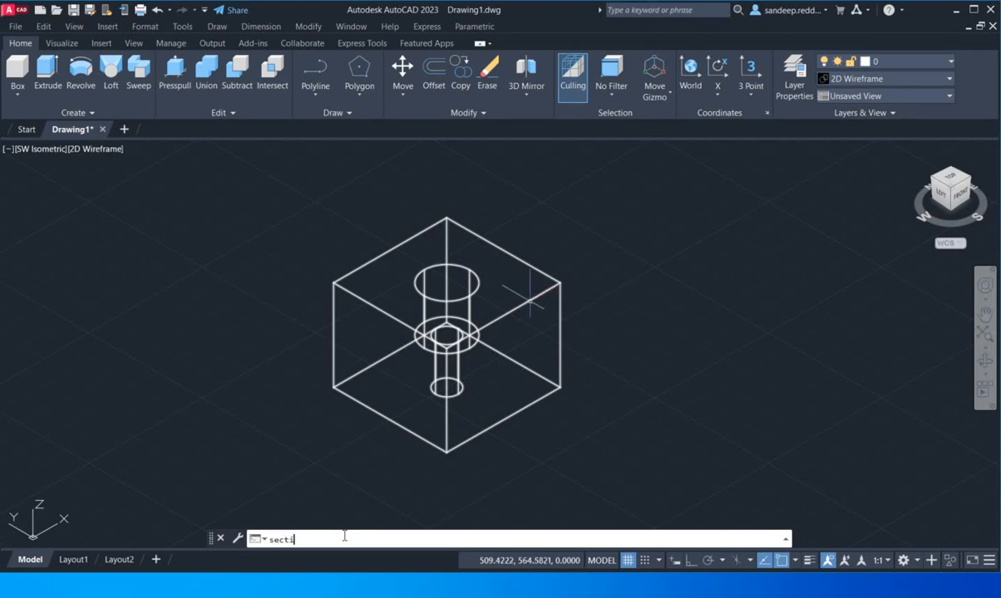
pyautogui.press('Return')
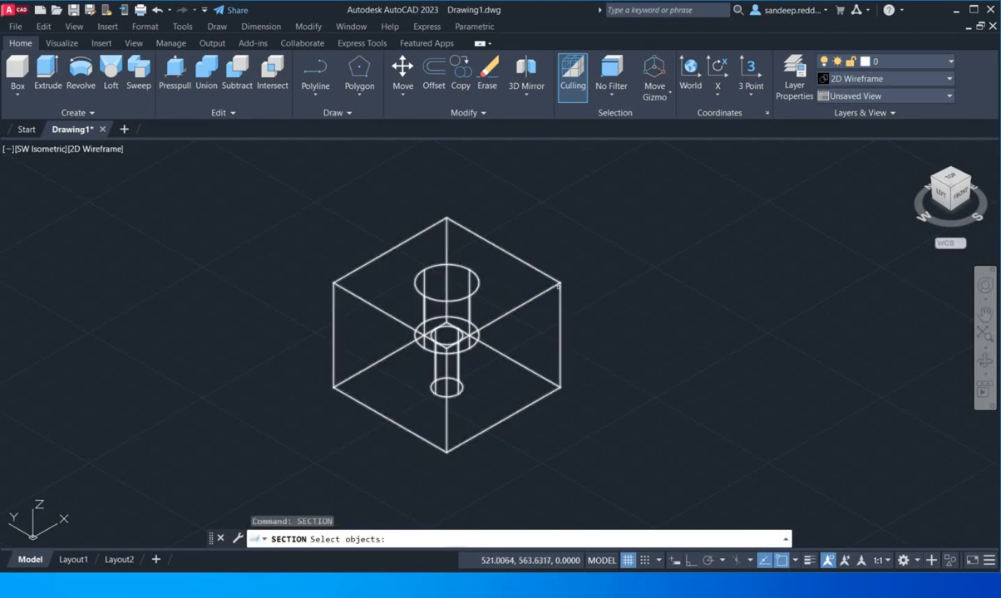
pyautogui.click(536, 297)
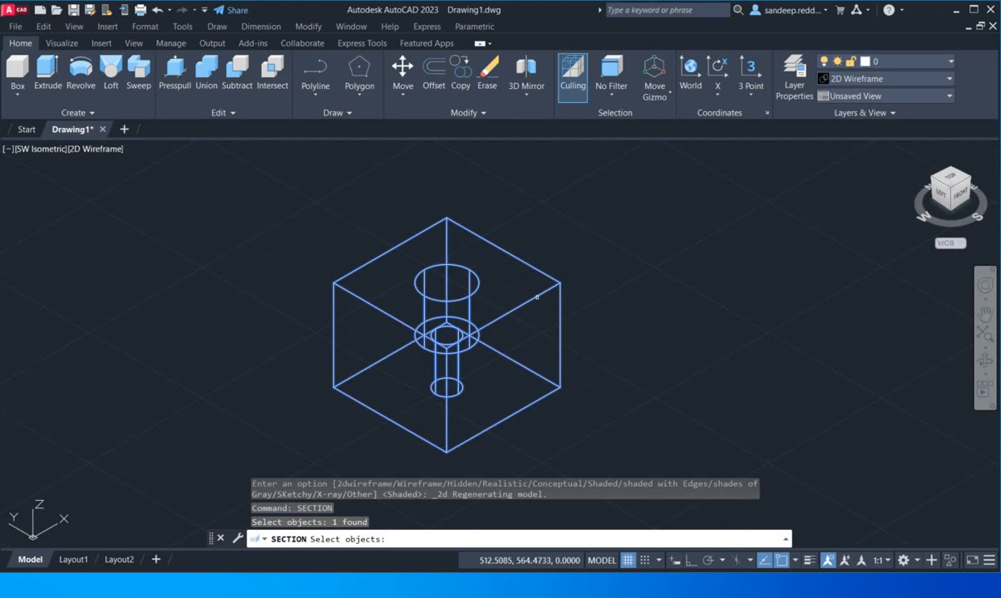
pyautogui.press('Return')
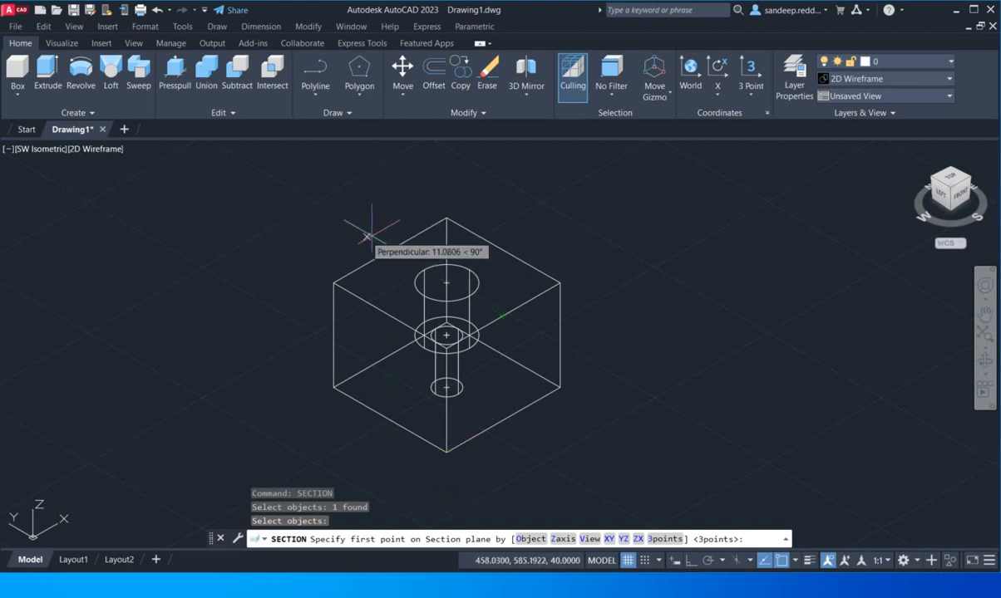
pyautogui.click(390, 249)
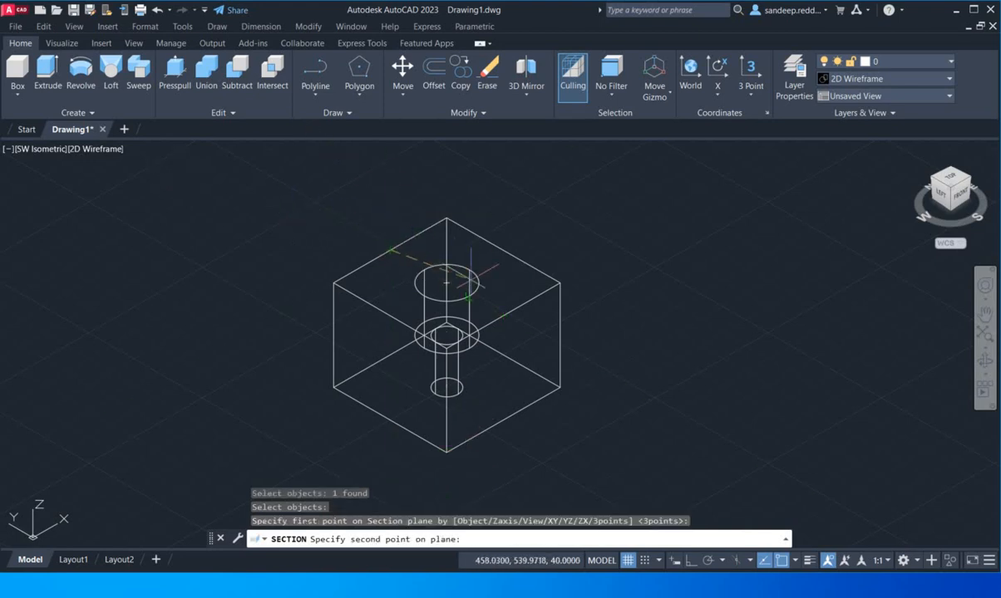
pyautogui.click(503, 314)
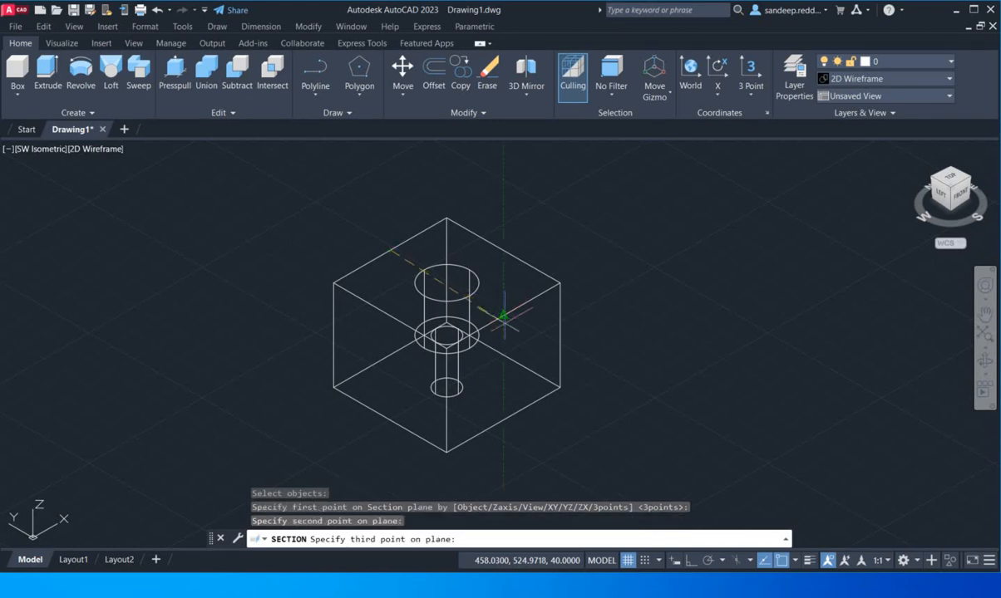
pyautogui.click(502, 413)
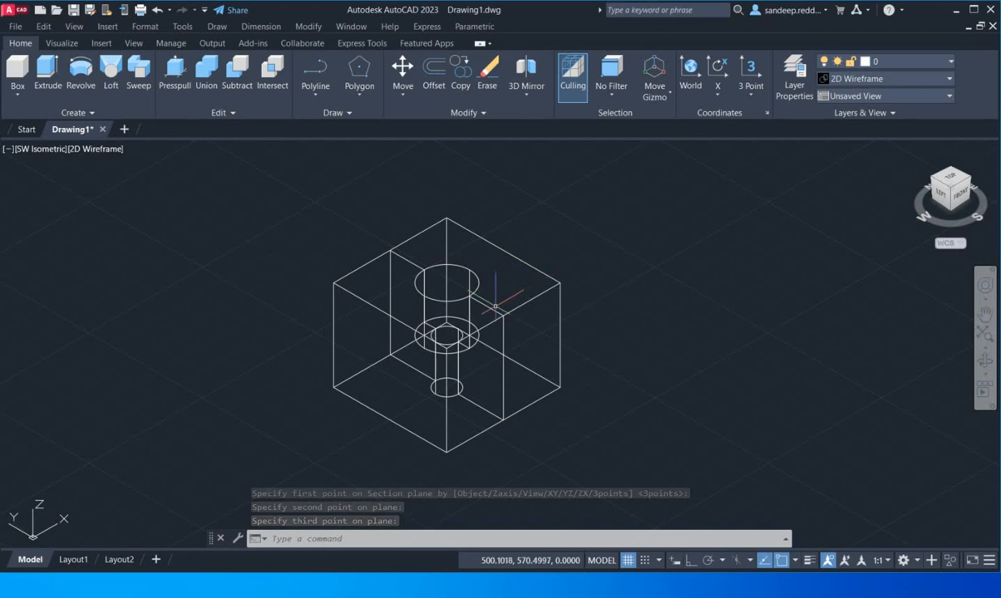
# Delete the vertical section region inside the block.
pyautogui.moveTo(494, 310)
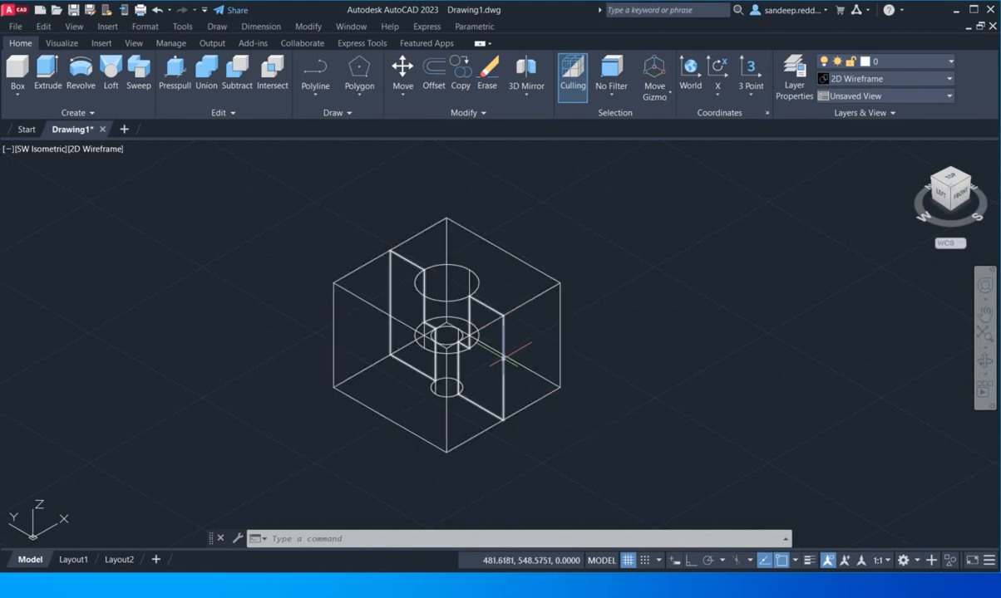
pyautogui.click(502, 356)
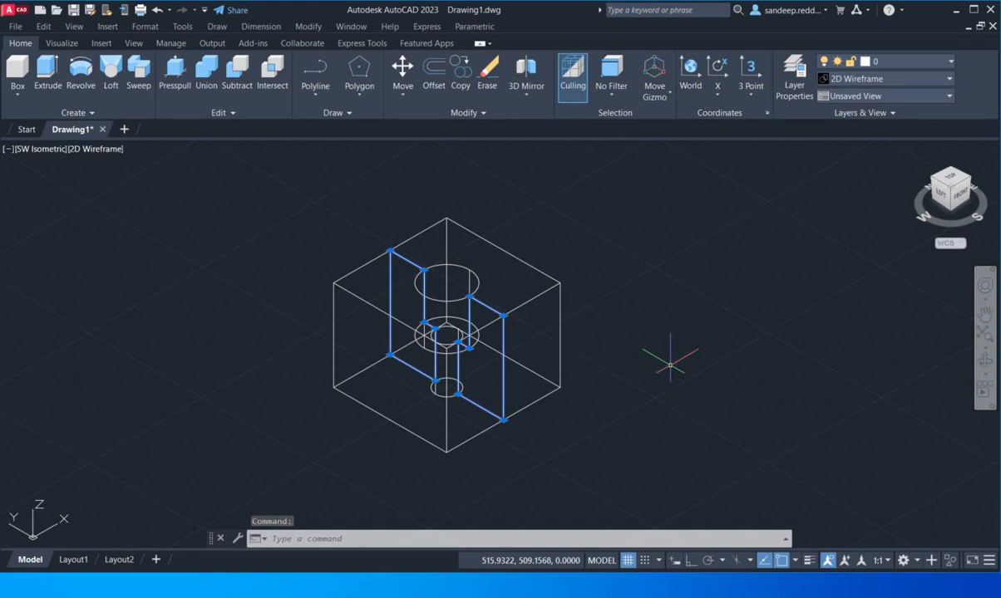
pyautogui.press('Delete')
pyautogui.click(332, 397)
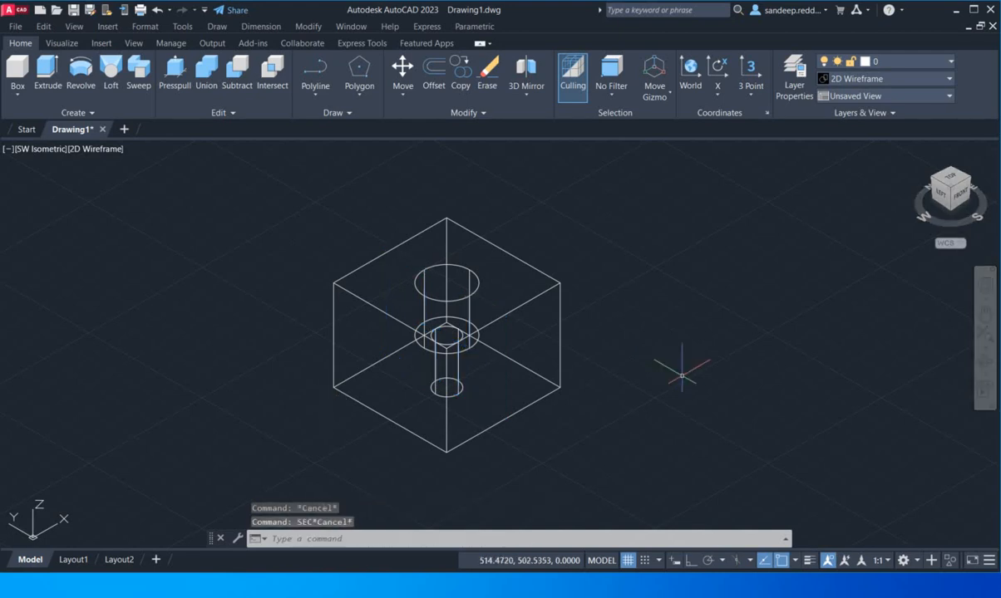
# Section the block along the XY plane through the midpoint of its back-left vertical edge, and delete the resulting region.
pyautogui.write('se')
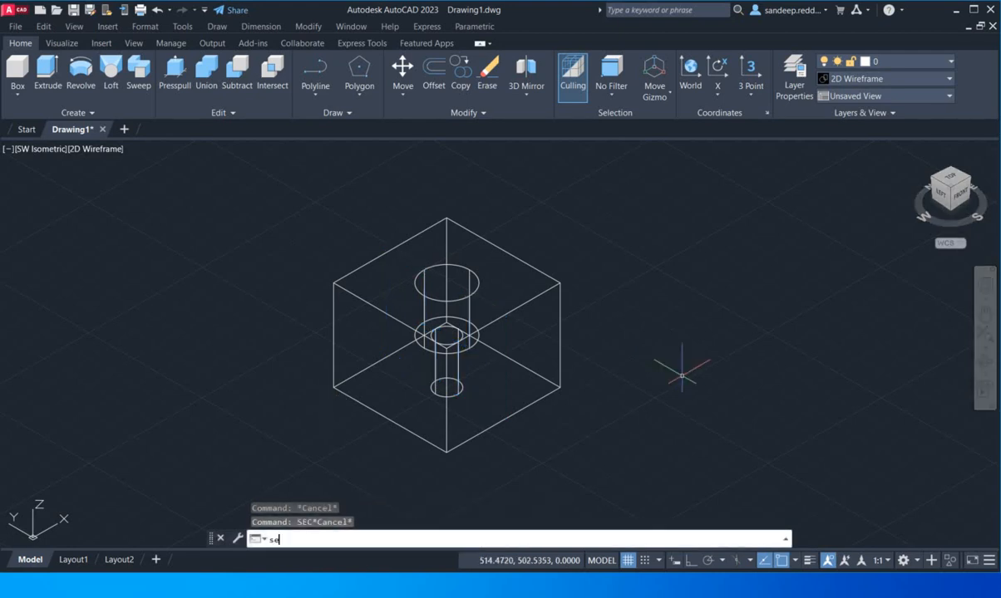
pyautogui.write('ction')
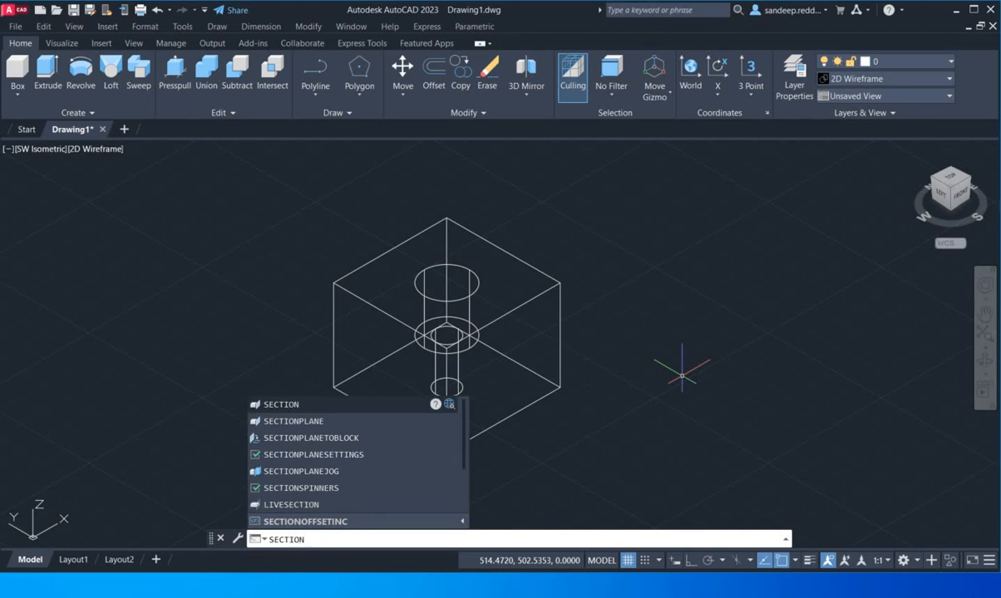
pyautogui.press('Return')
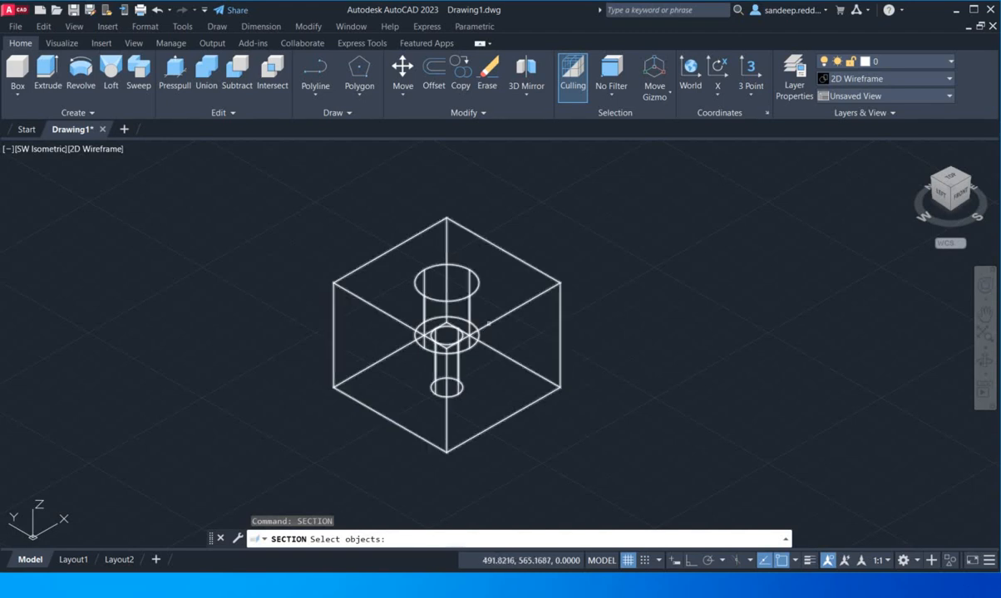
pyautogui.click(490, 323)
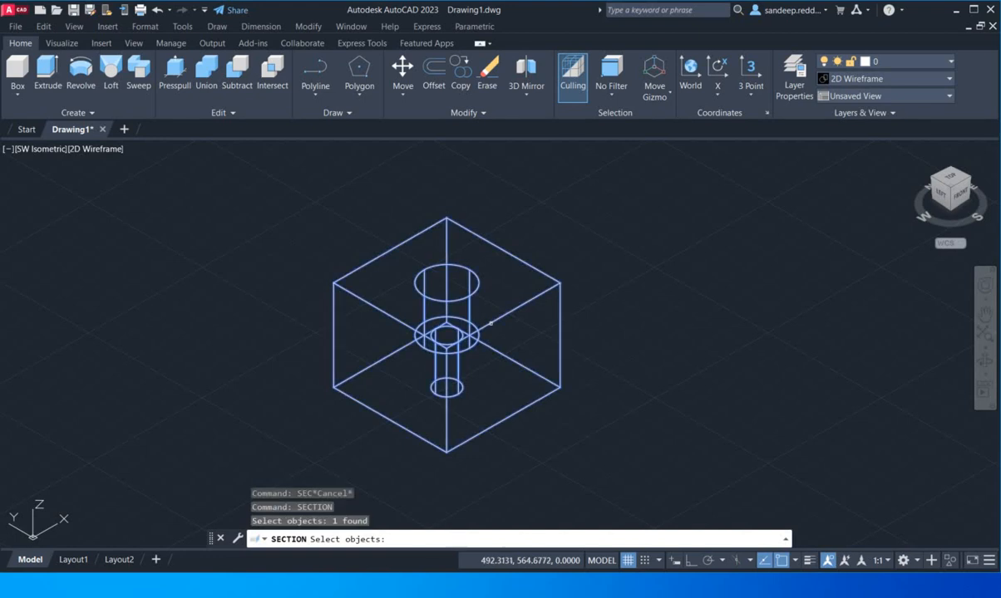
pyautogui.press('Return')
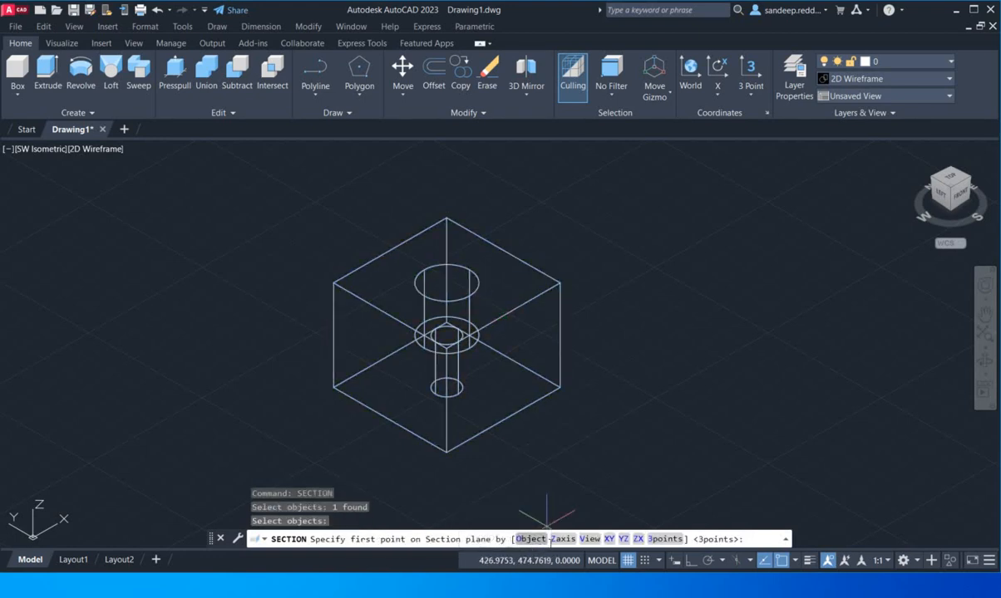
pyautogui.click(608, 540)
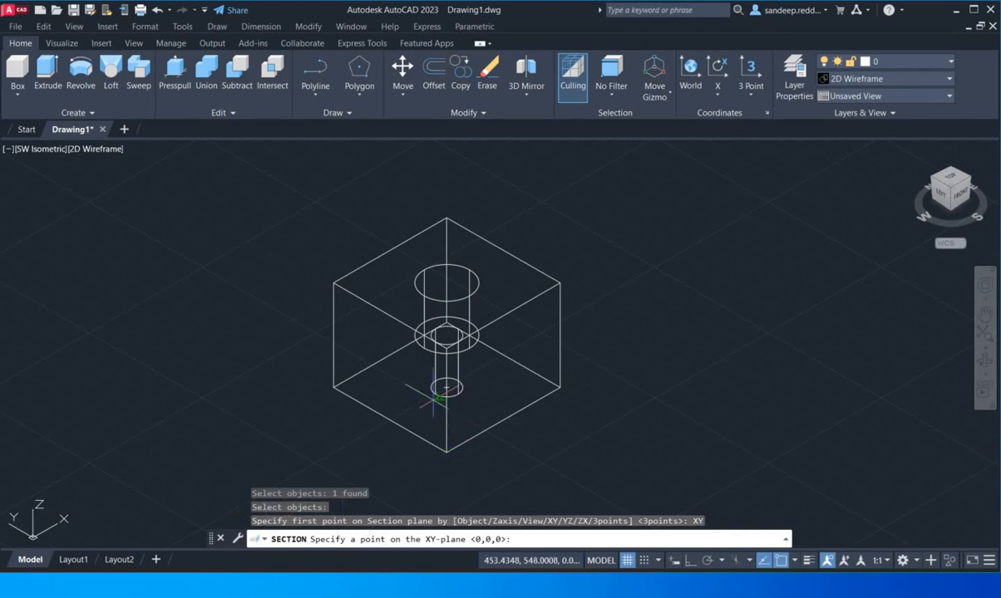
pyautogui.click(333, 335)
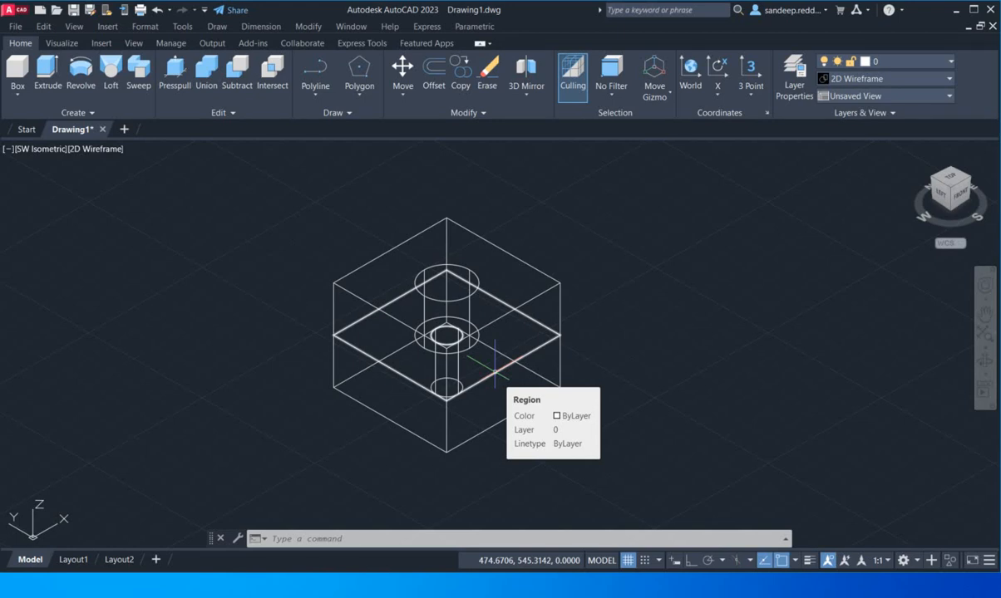
pyautogui.click(495, 371)
pyautogui.press('Delete')
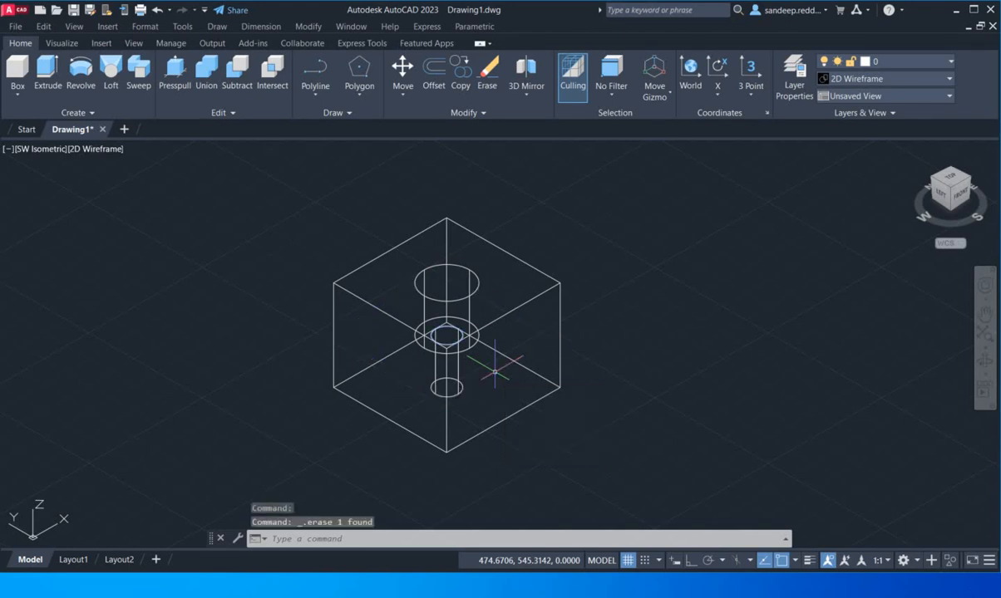
# Section the block along the current view plane through its top back-left corner, and delete the resulting region.
pyautogui.write('section')
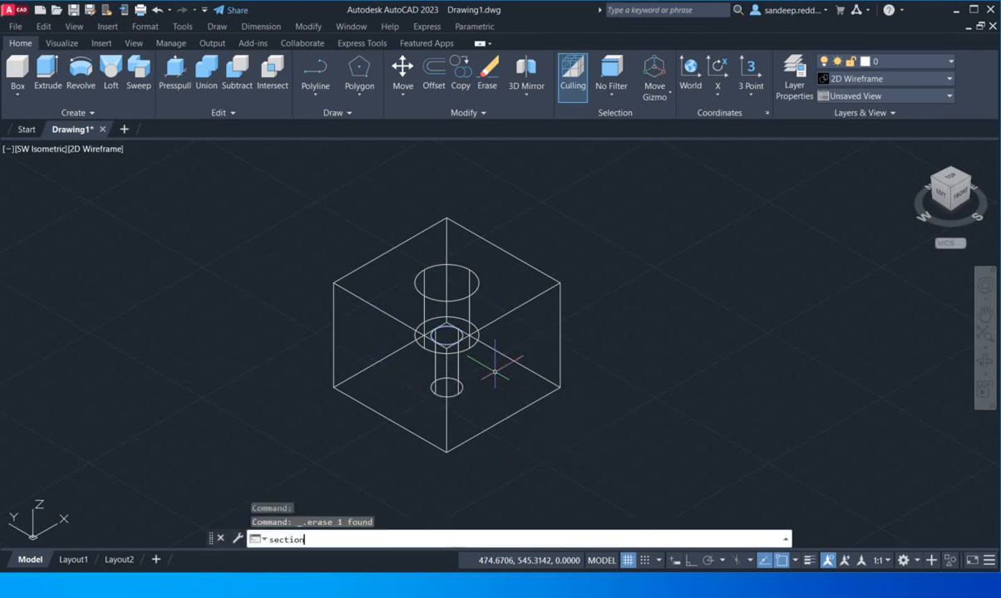
pyautogui.press('Return')
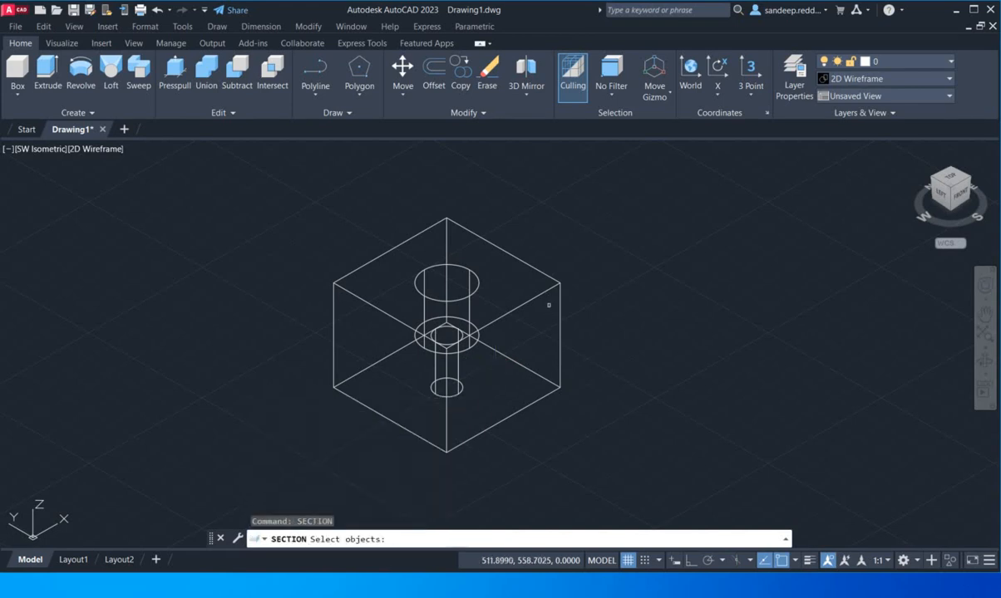
pyautogui.click(558, 328)
pyautogui.press('Return')
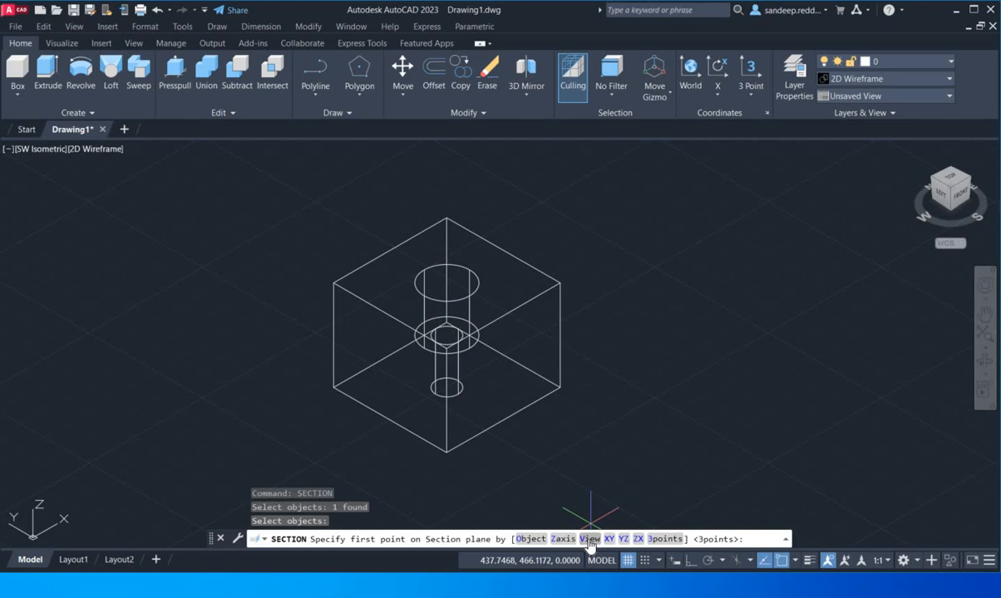
pyautogui.click(589, 540)
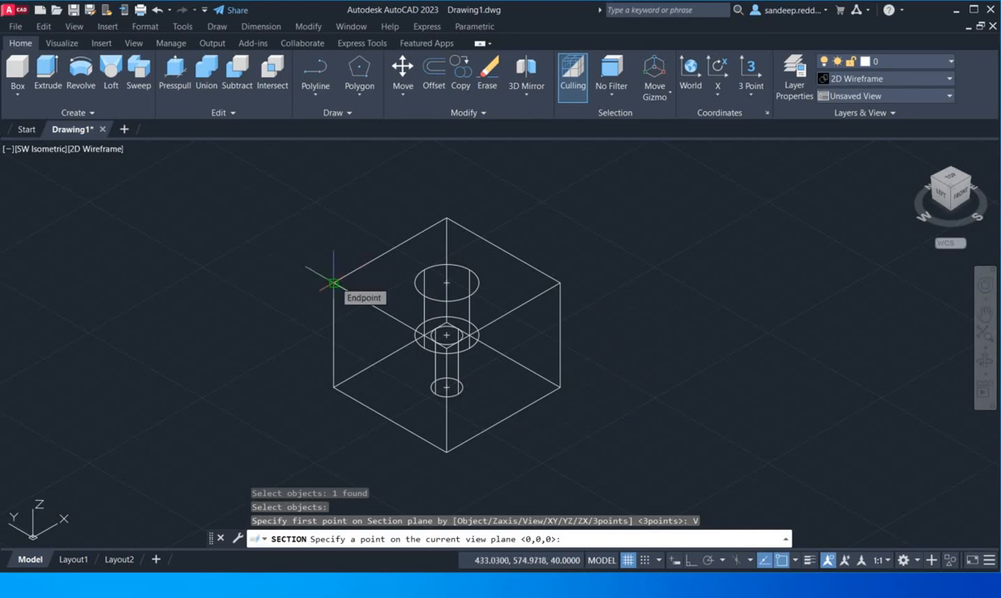
pyautogui.click(332, 284)
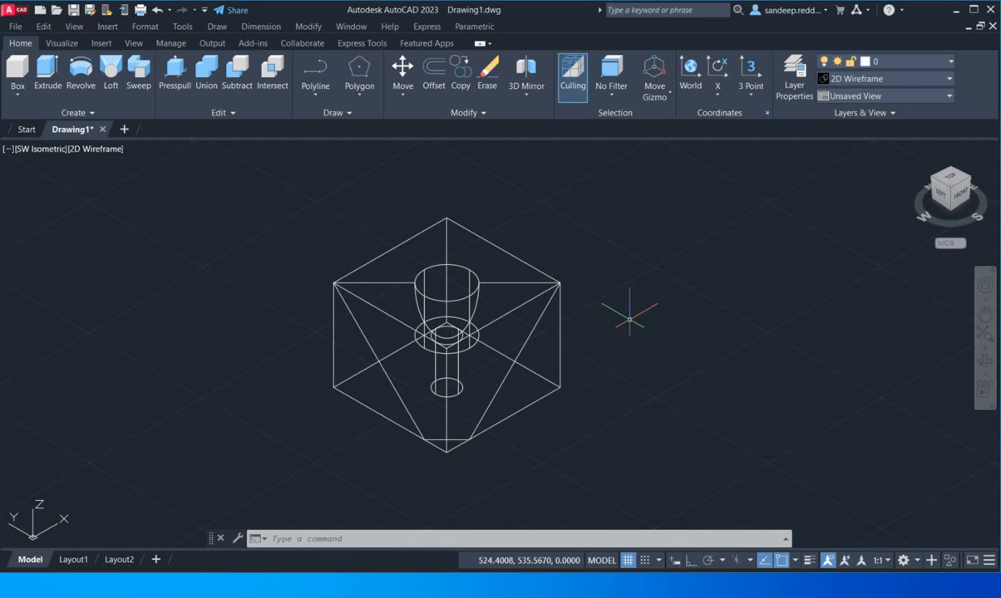
pyautogui.click(497, 389)
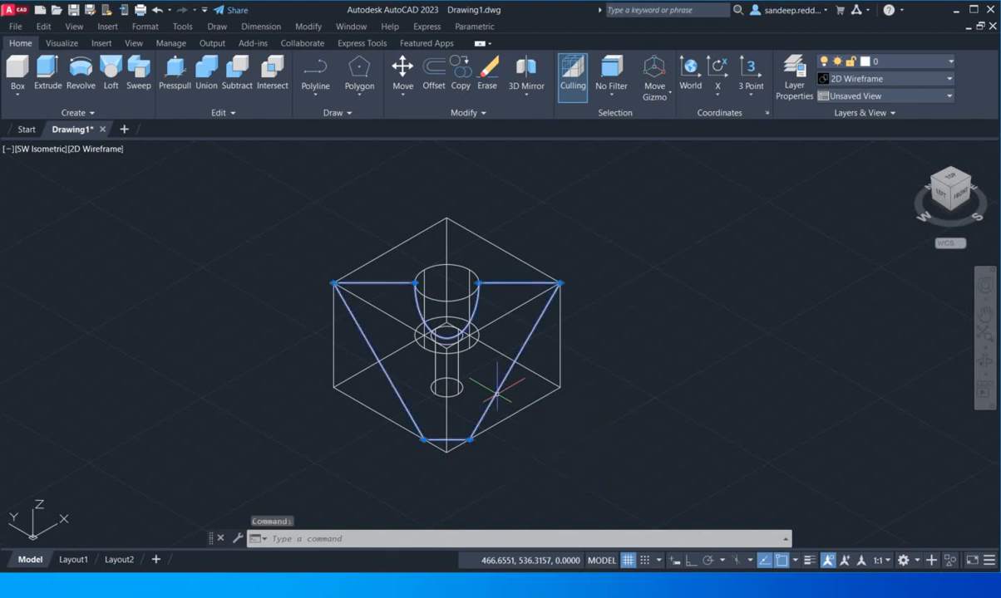
pyautogui.press('Delete')
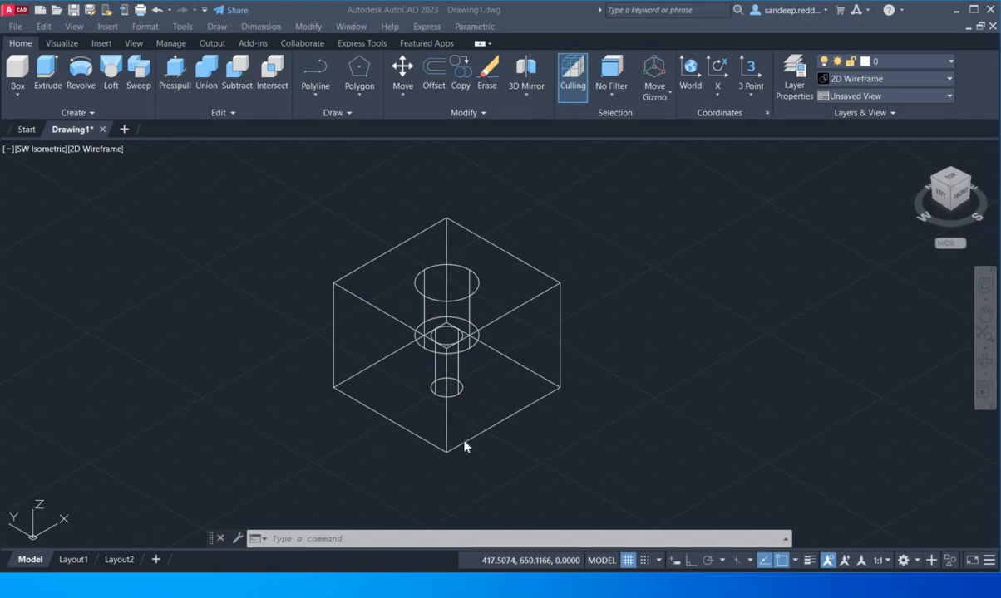
# Slice the block with a three-point plane through the midpoints of the top back-left, top front-right and bottom front-right edges, keeping both sides.
pyautogui.click(482, 538)
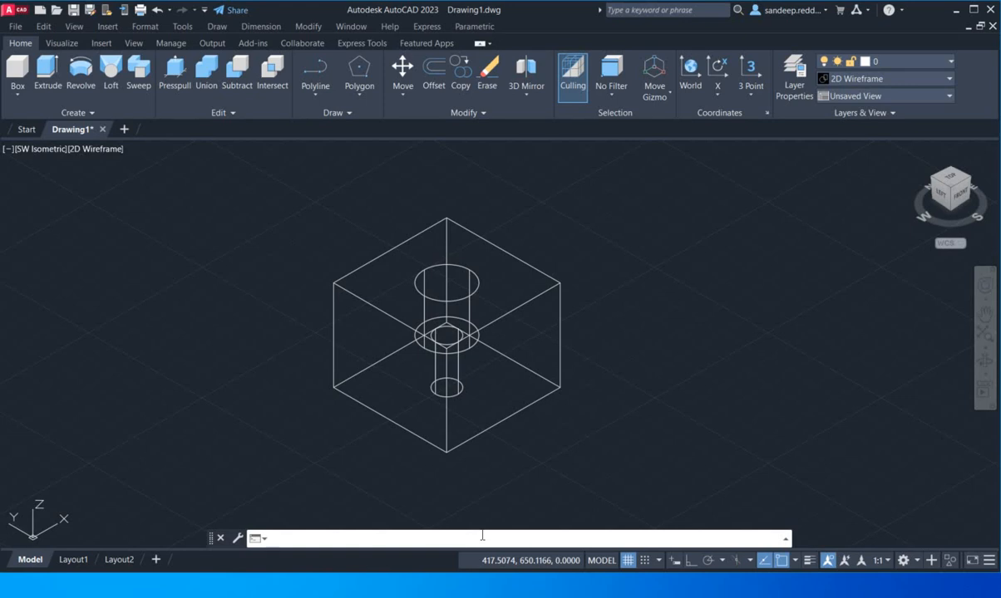
pyautogui.write('slice')
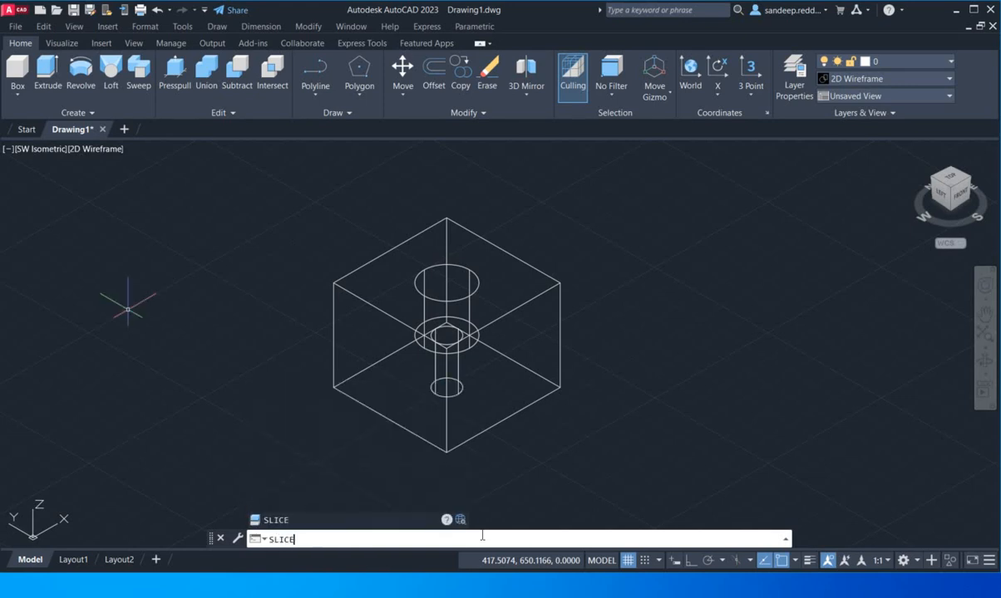
pyautogui.press('Return')
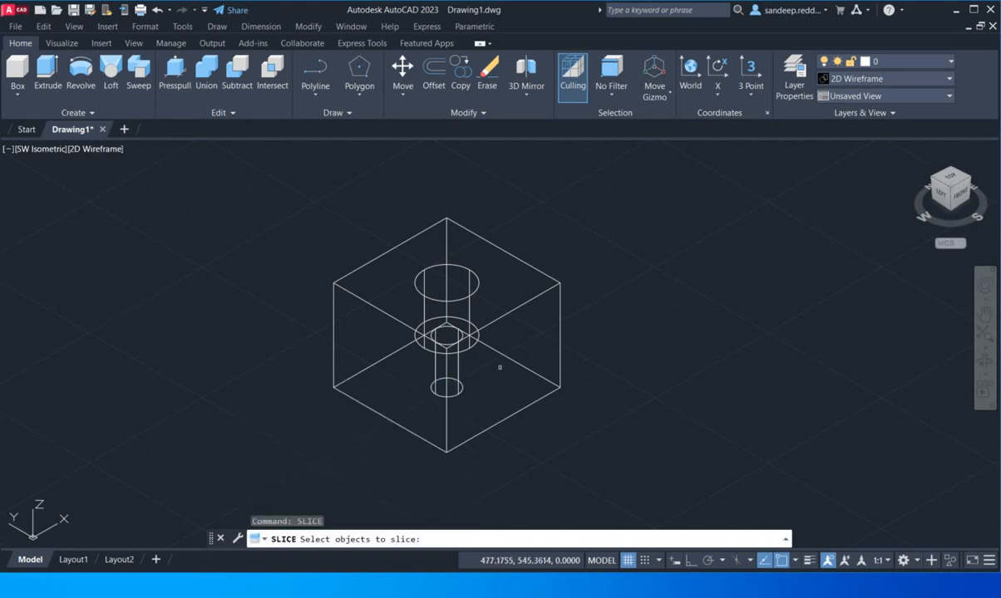
pyautogui.click(487, 323)
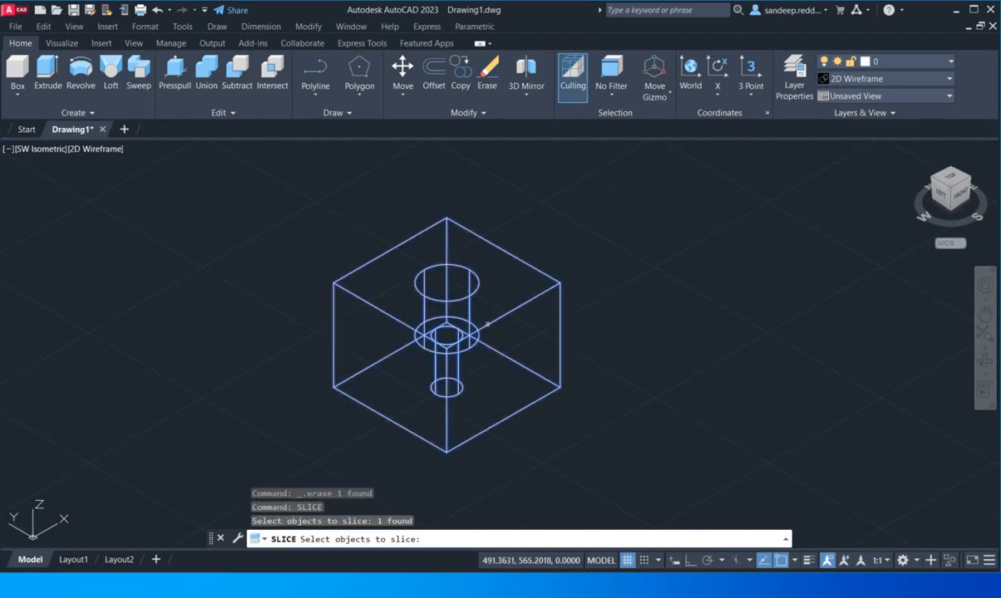
pyautogui.press('Return')
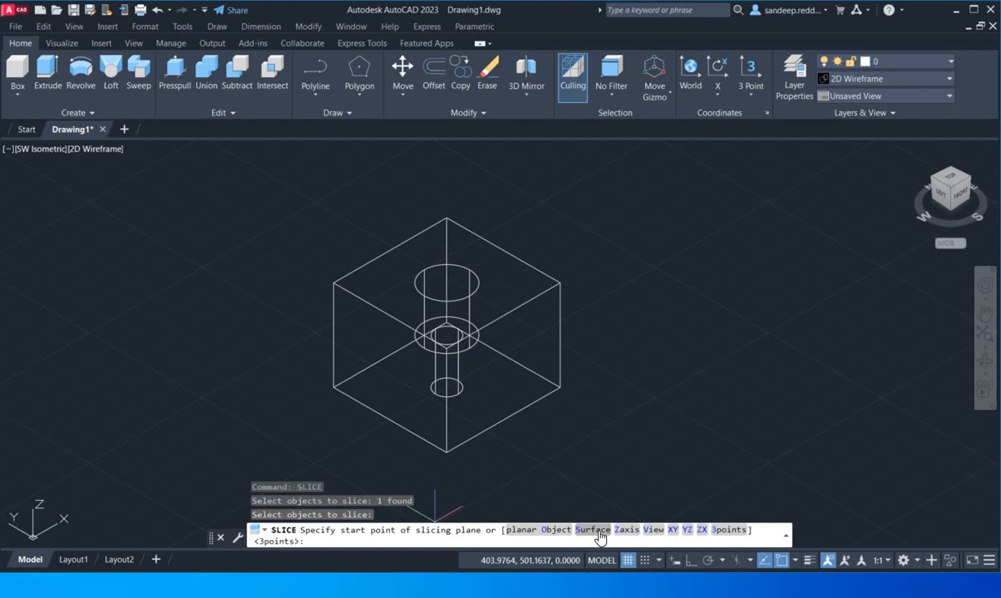
pyautogui.click(740, 535)
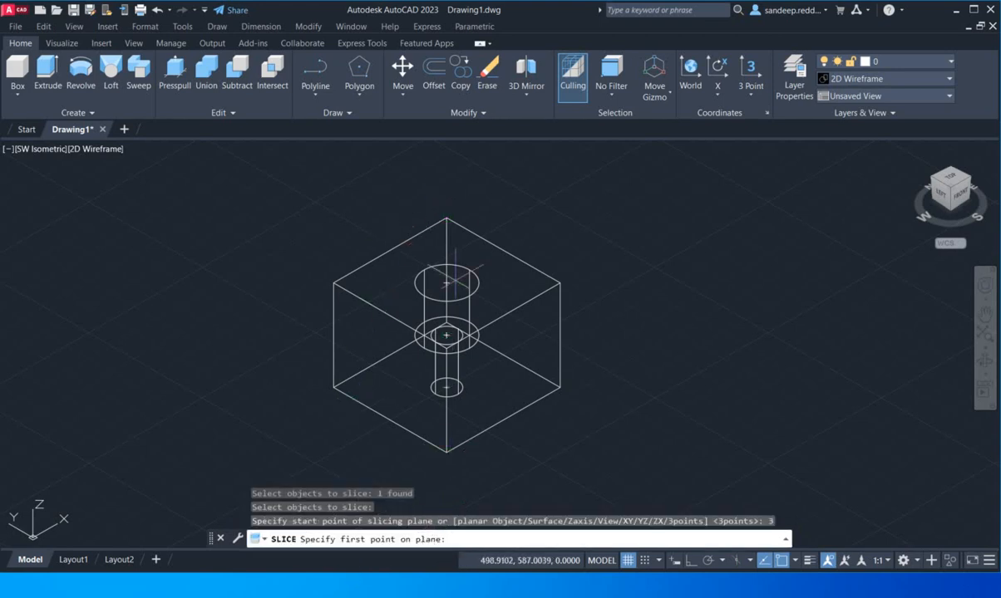
pyautogui.click(390, 248)
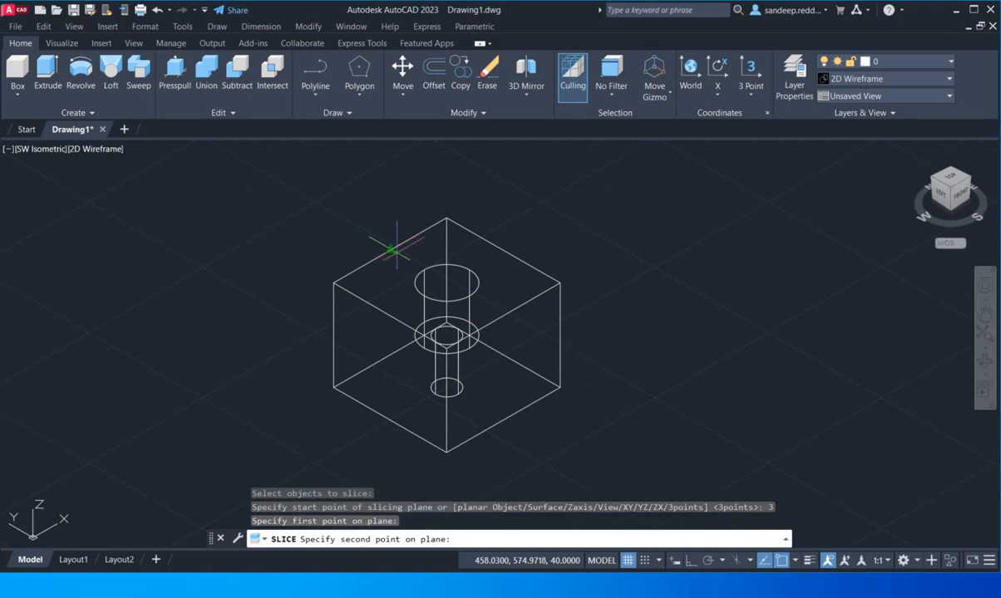
pyautogui.click(503, 316)
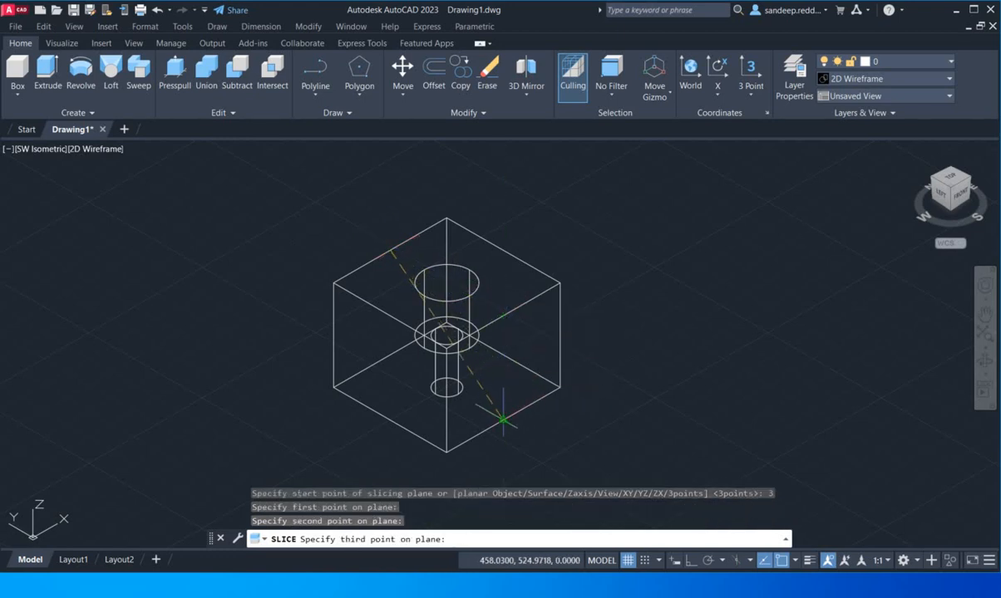
pyautogui.click(503, 420)
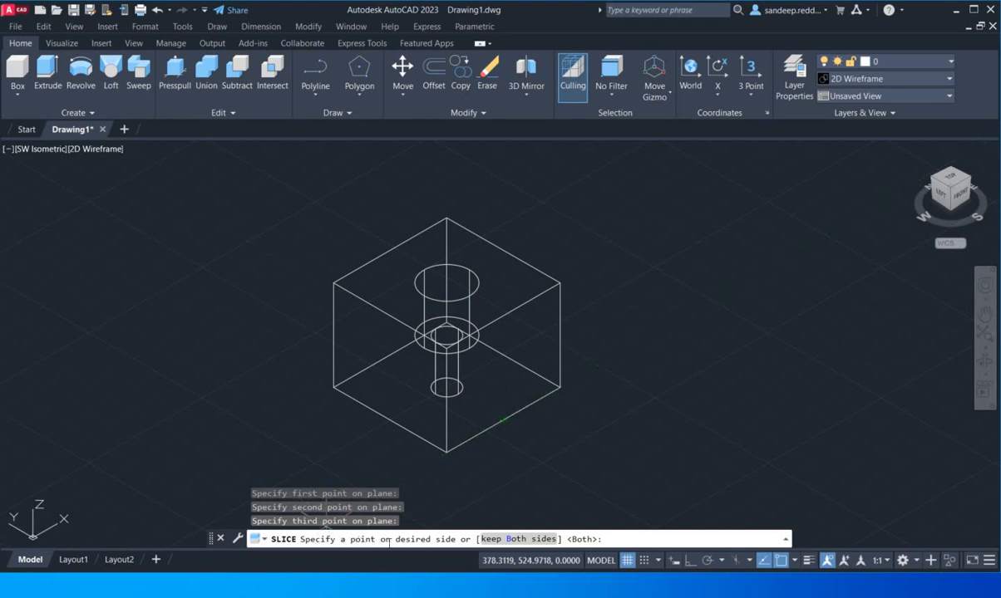
pyautogui.click(527, 541)
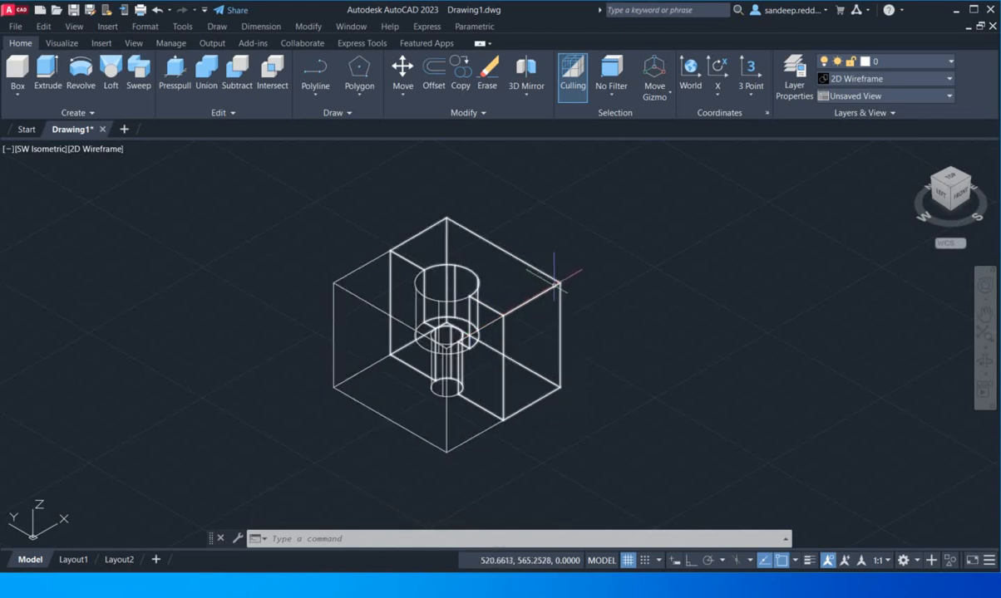
# Move the front-left half of the sliced block away from the other half, using its bottom front corner as base point.
pyautogui.click(501, 317)
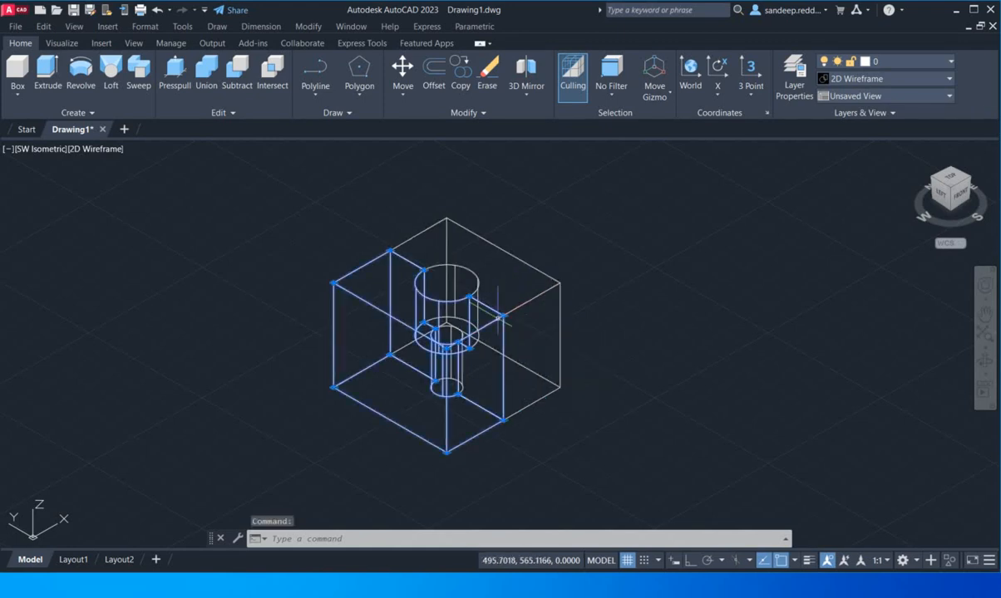
pyautogui.write('move')
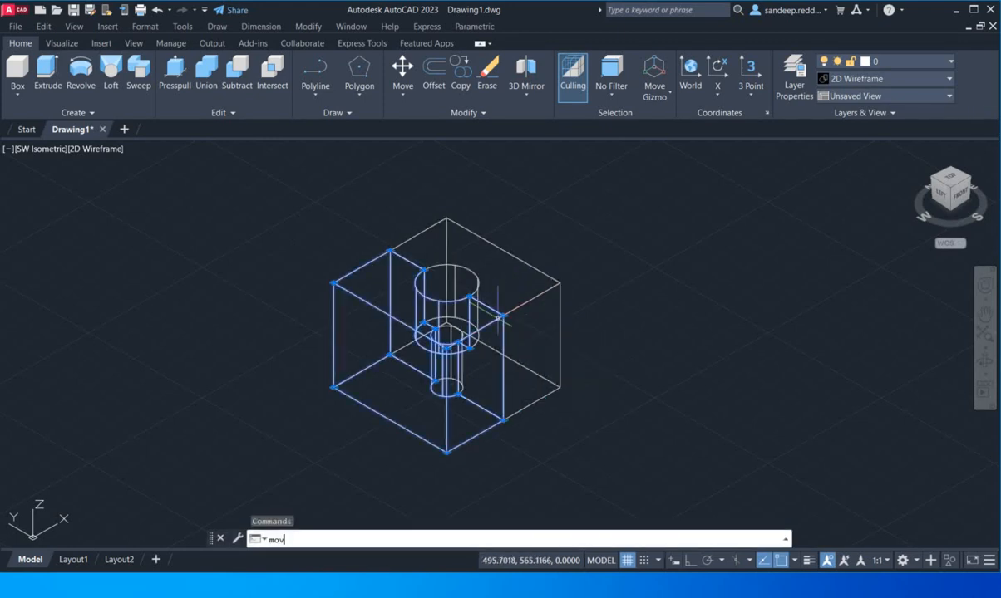
pyautogui.press('Return')
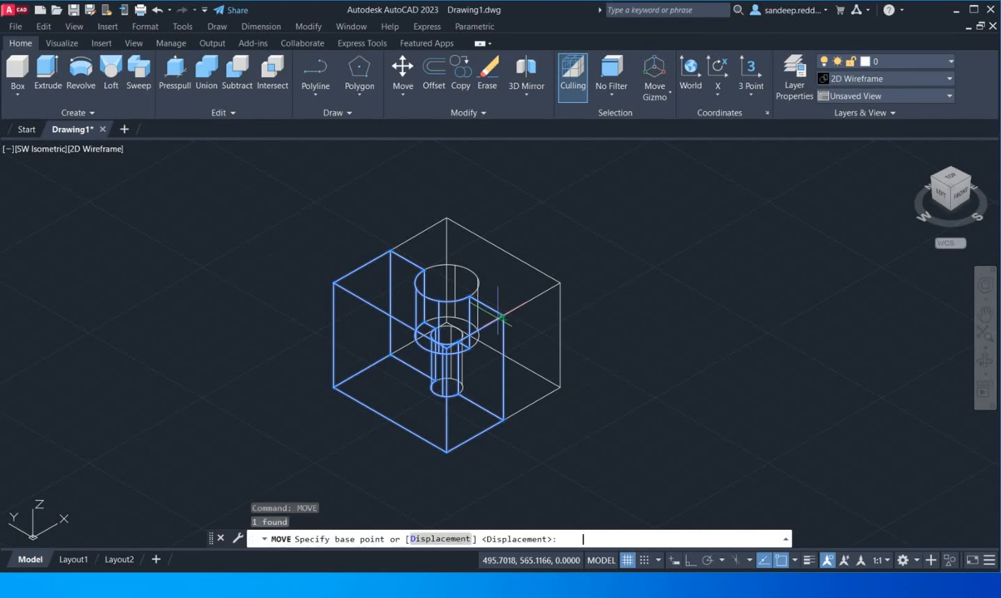
pyautogui.click(446, 453)
pyautogui.click(197, 423)
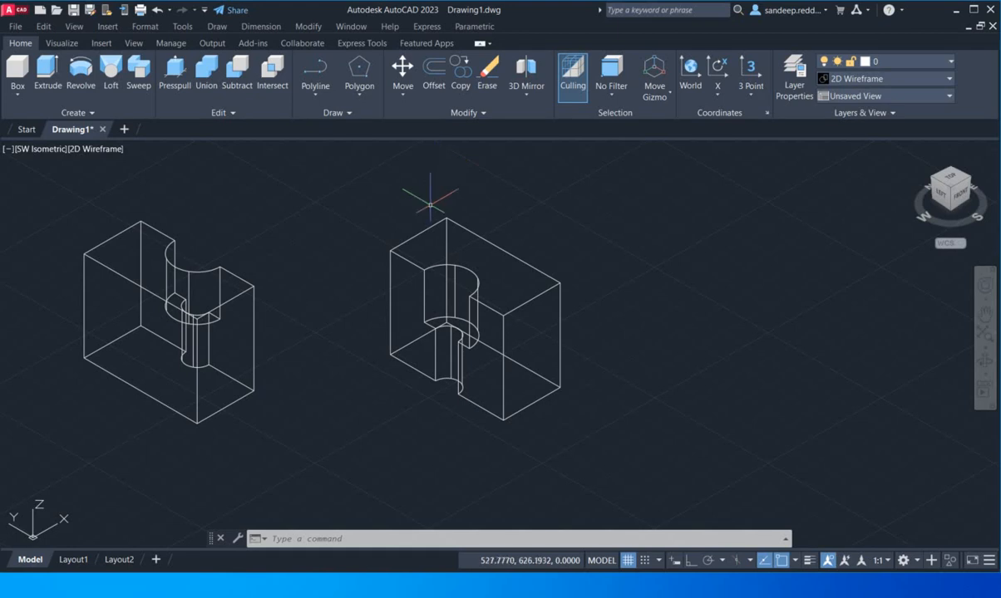
pyautogui.press('Escape')
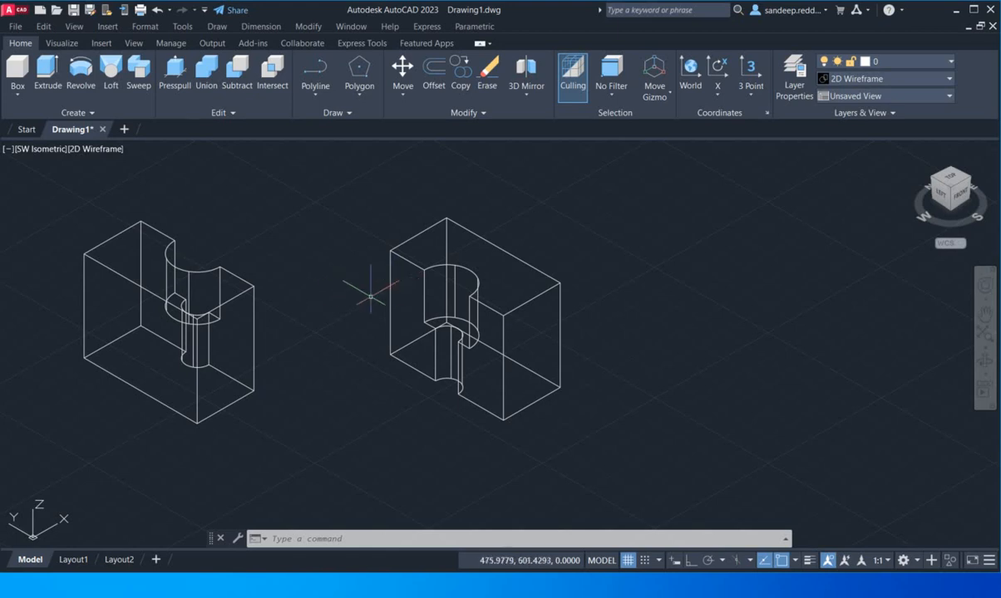
pyautogui.click(211, 307)
pyautogui.click(234, 303)
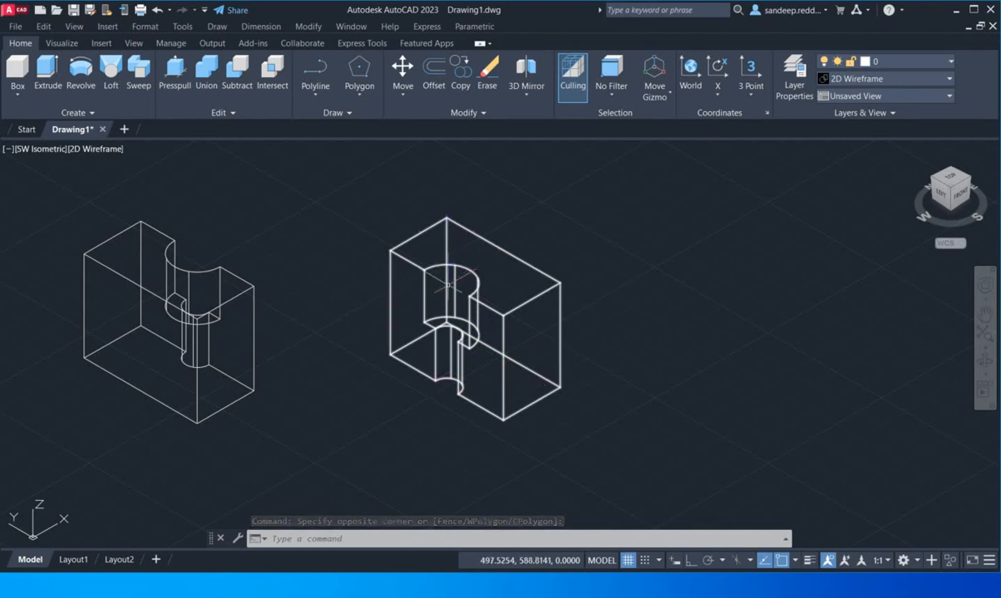
pyautogui.click(382, 539)
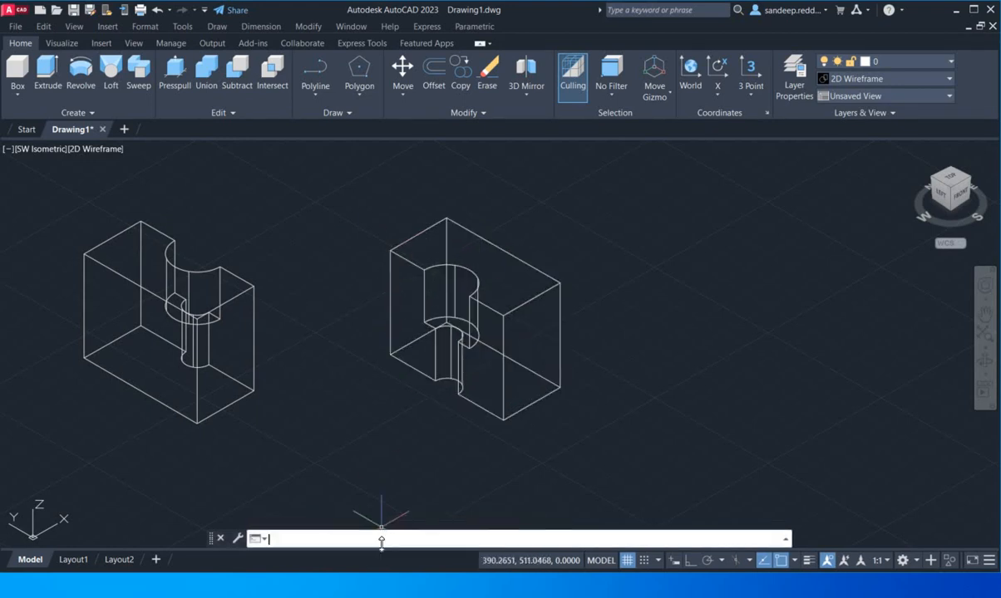
pyautogui.write('HATCH')
pyautogui.press('Escape')
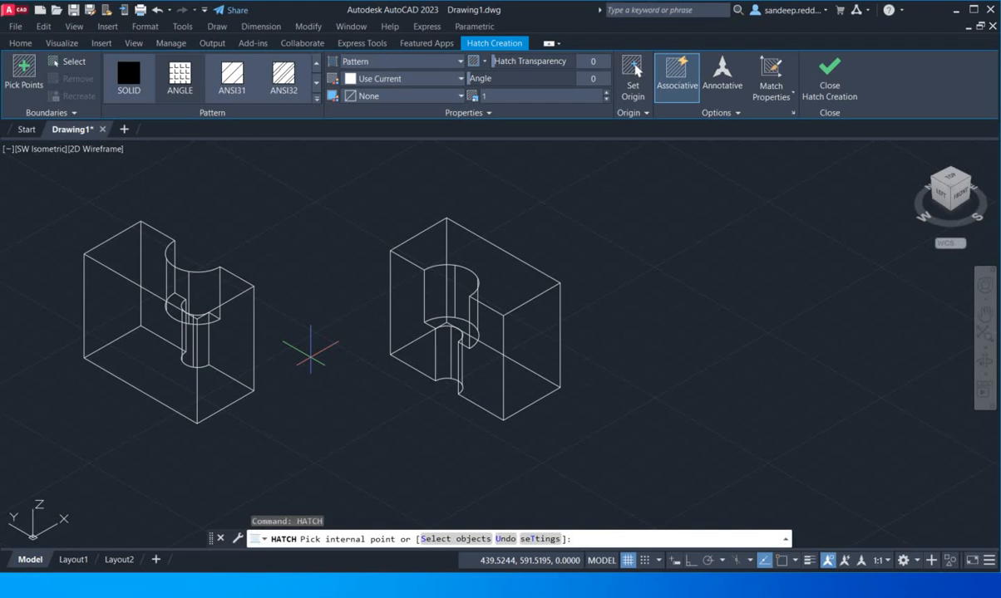
pyautogui.press('Escape')
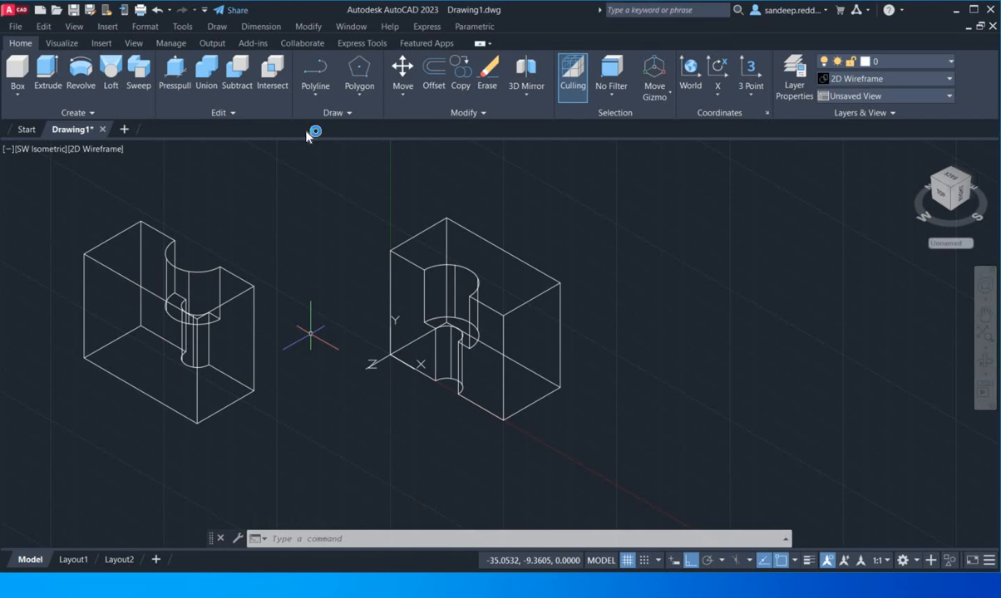
# Hatch both cut-face areas on either side of the stepped hole in the stationary half of the block.
pyautogui.click(324, 538)
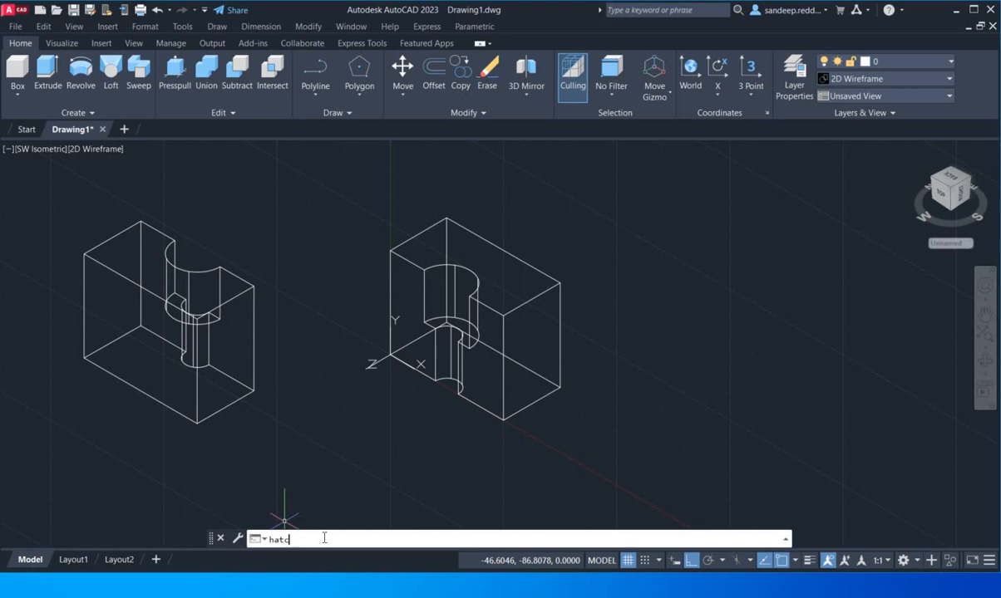
pyautogui.press('Return')
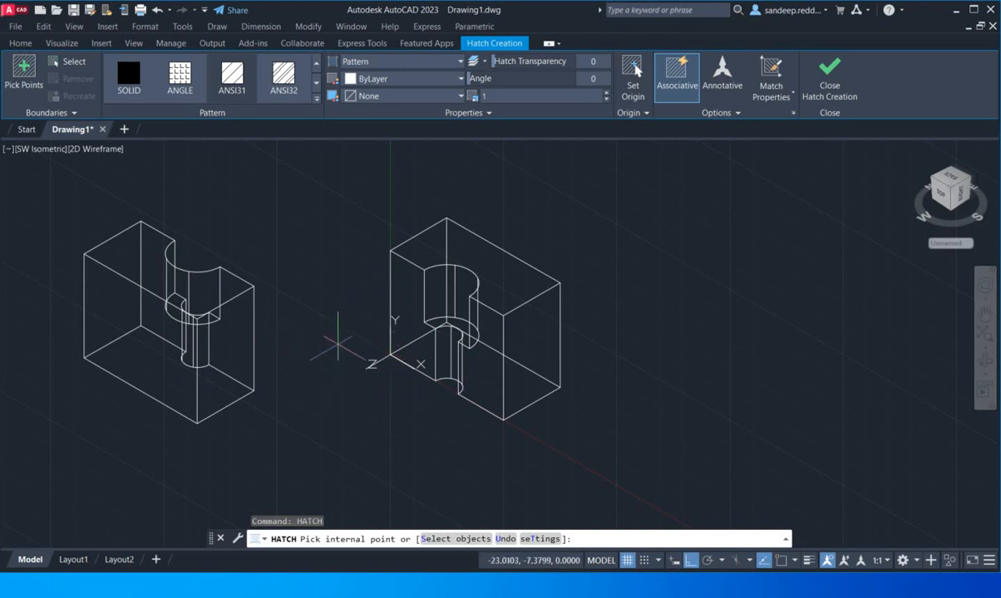
pyautogui.click(22, 76)
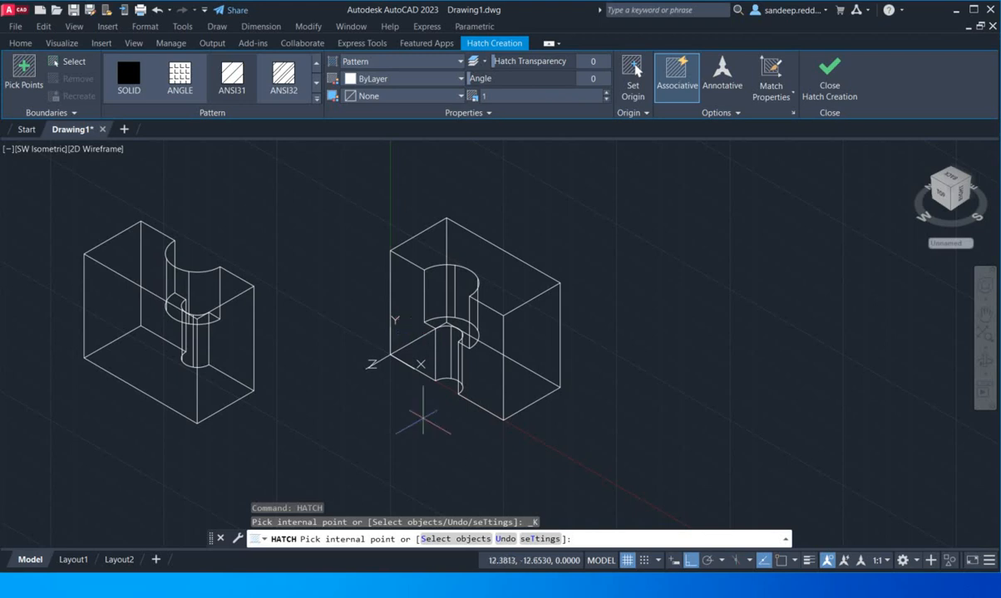
pyautogui.click(401, 324)
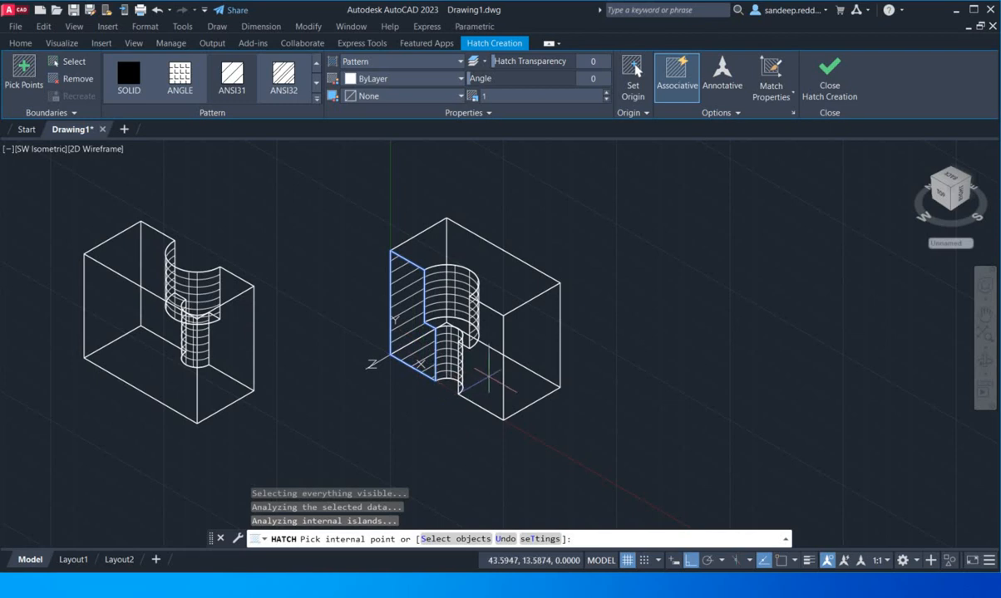
pyautogui.click(488, 378)
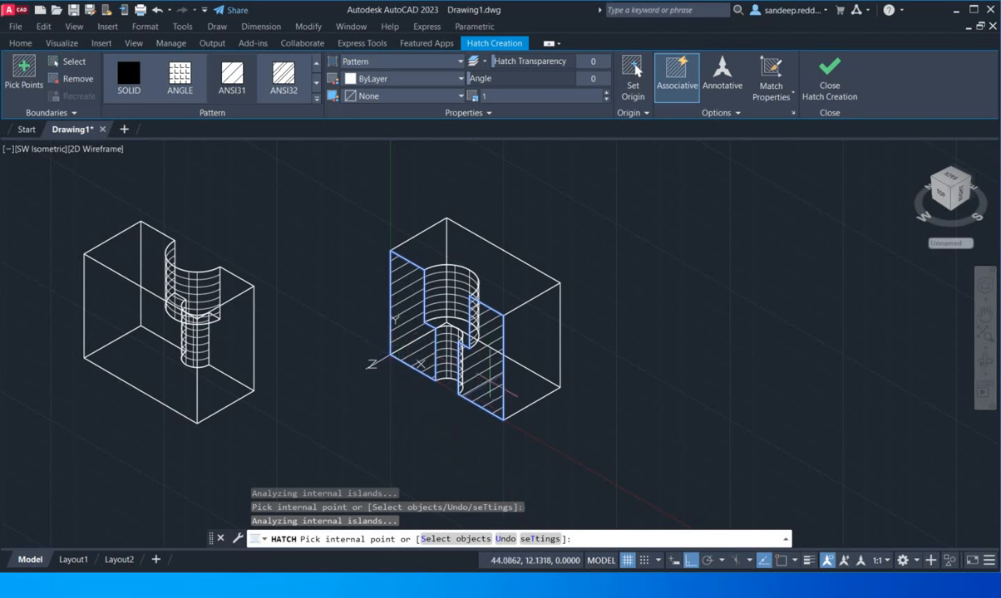
pyautogui.click(830, 83)
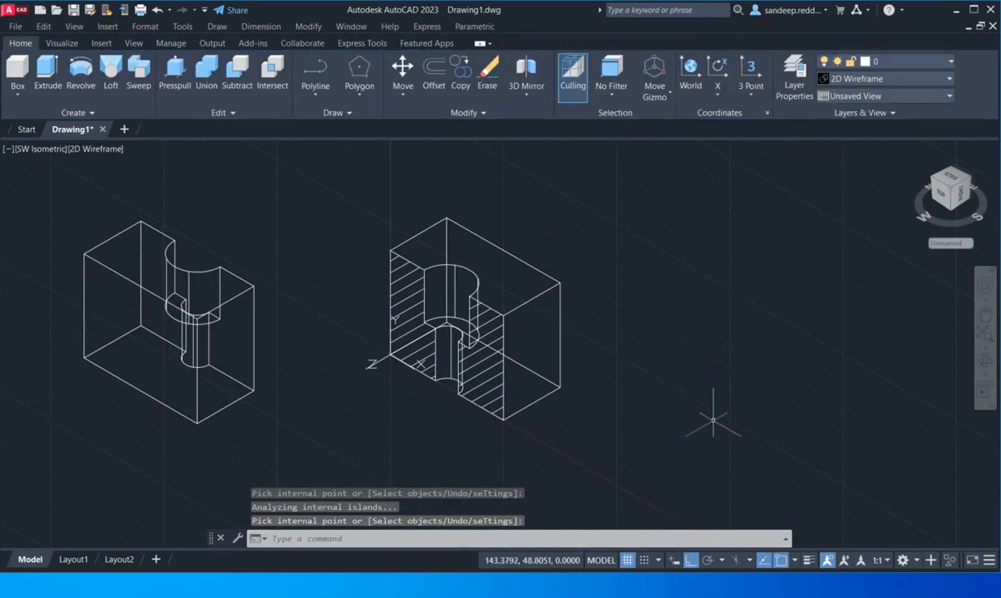
pyautogui.scroll(4, 396, 358)
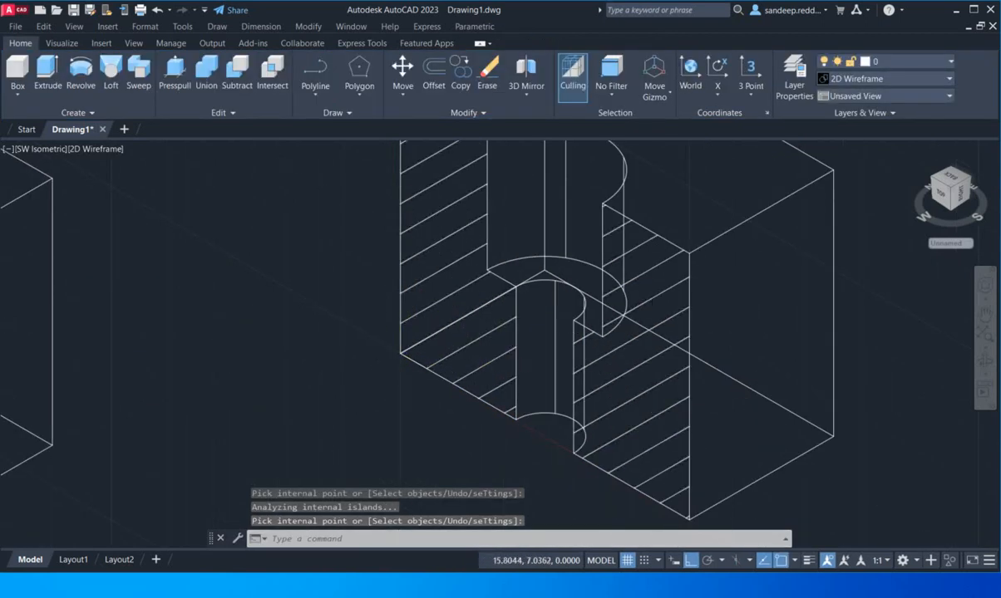
pyautogui.scroll(-4, 384, 379)
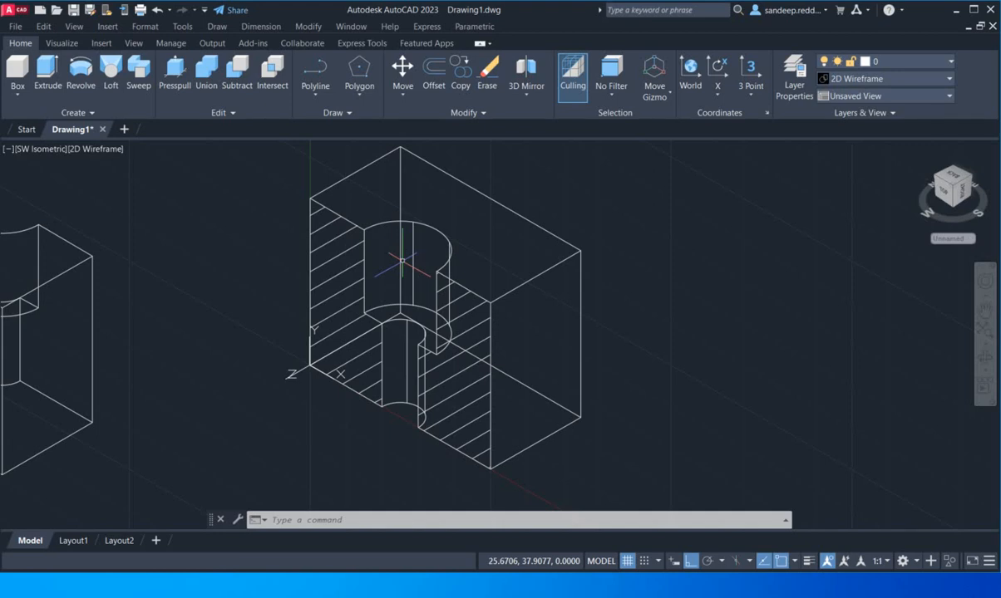
# Place the UCS origin at the uncut block's top left corner, with X along the top front-left edge and Y along the top back-left edge.
pyautogui.scroll(-5, 402, 260)
pyautogui.moveTo(648, 258)
pyautogui.mouseDown(button='middle')
pyautogui.moveTo(556, 359)
pyautogui.moveTo(349, 392)
pyautogui.moveTo(175, 440)
pyautogui.mouseUp(button='middle')
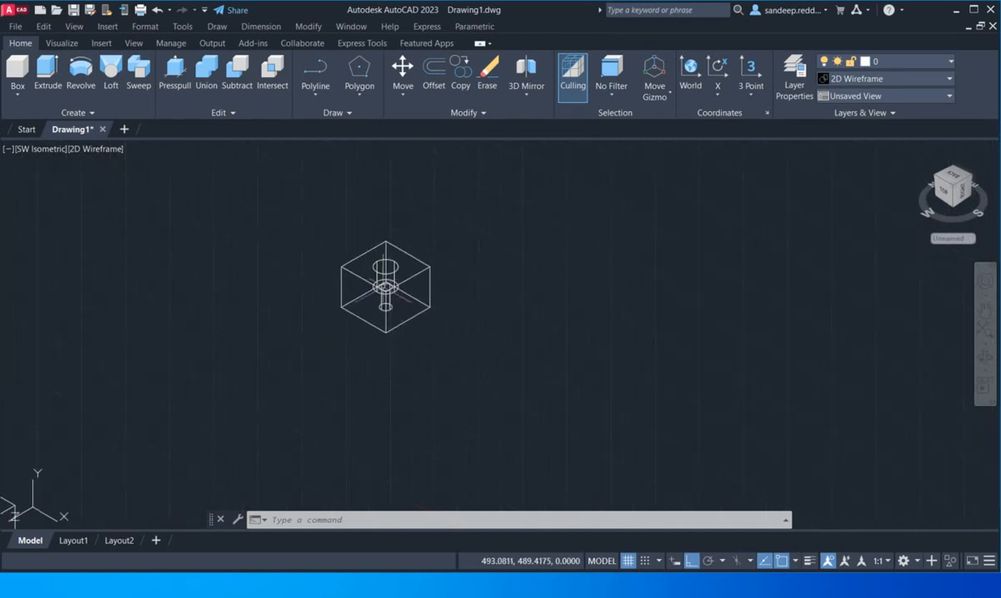
pyautogui.scroll(4, 339, 281)
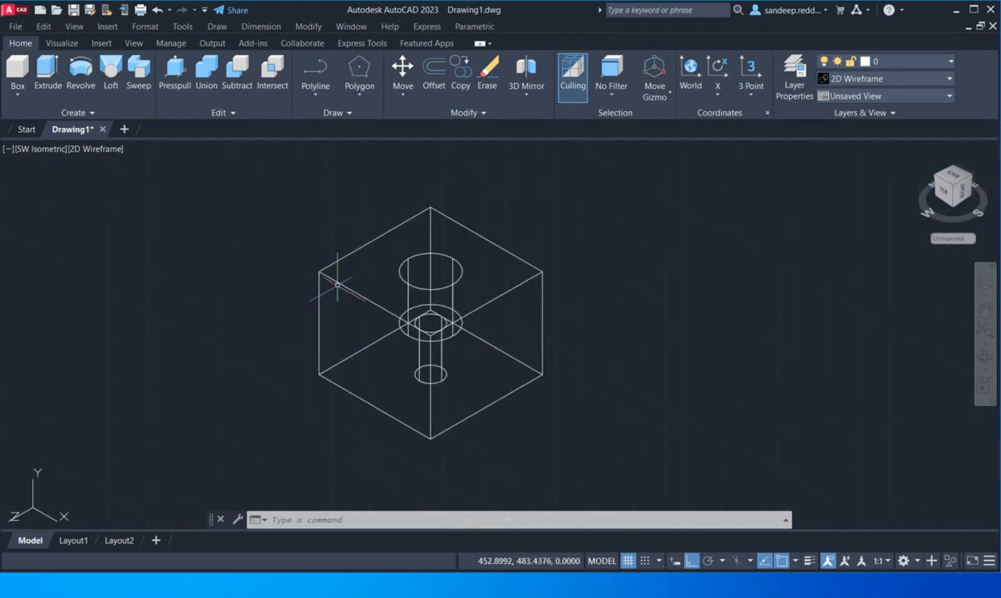
pyautogui.moveTo(337, 285); pyautogui.dragTo(333, 281, button='middle')
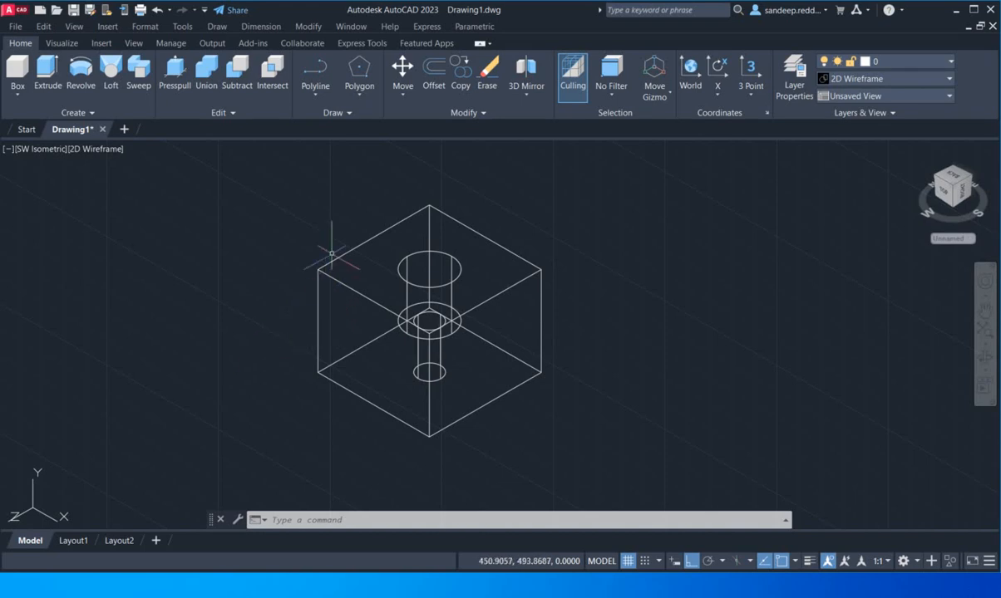
pyautogui.write('ucs')
pyautogui.press('Return')
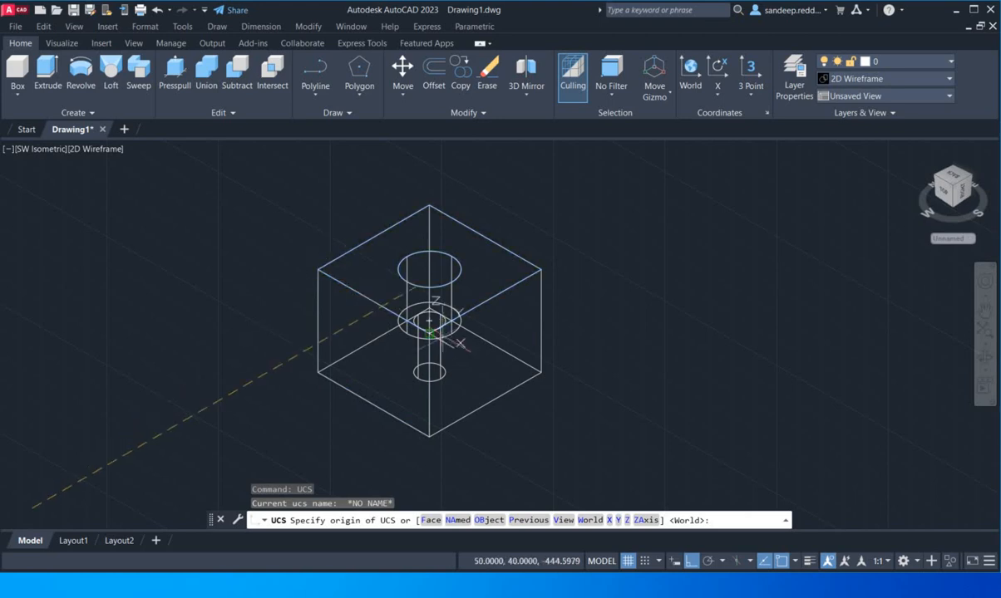
pyautogui.click(318, 269)
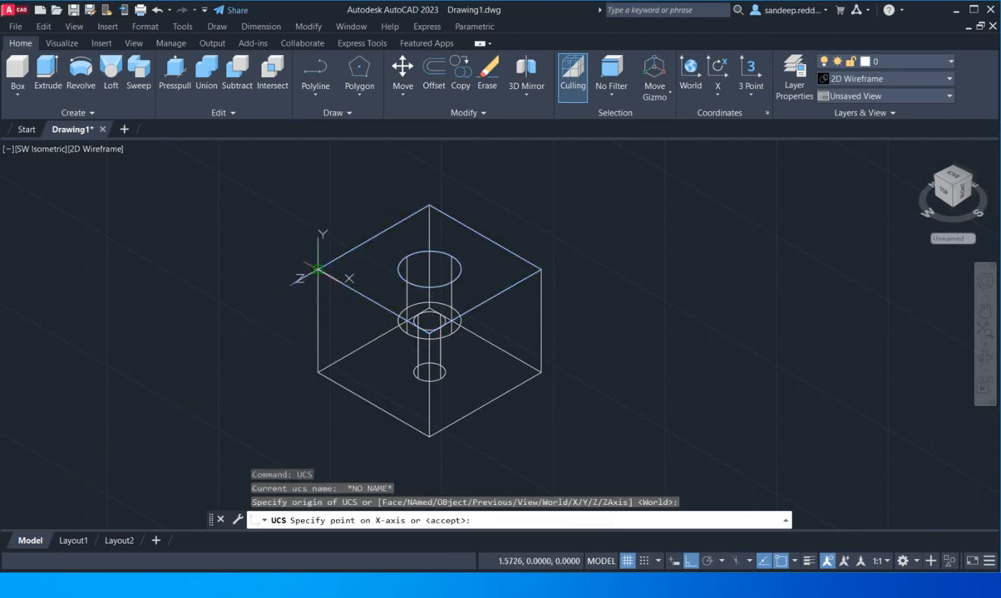
pyautogui.click(351, 282)
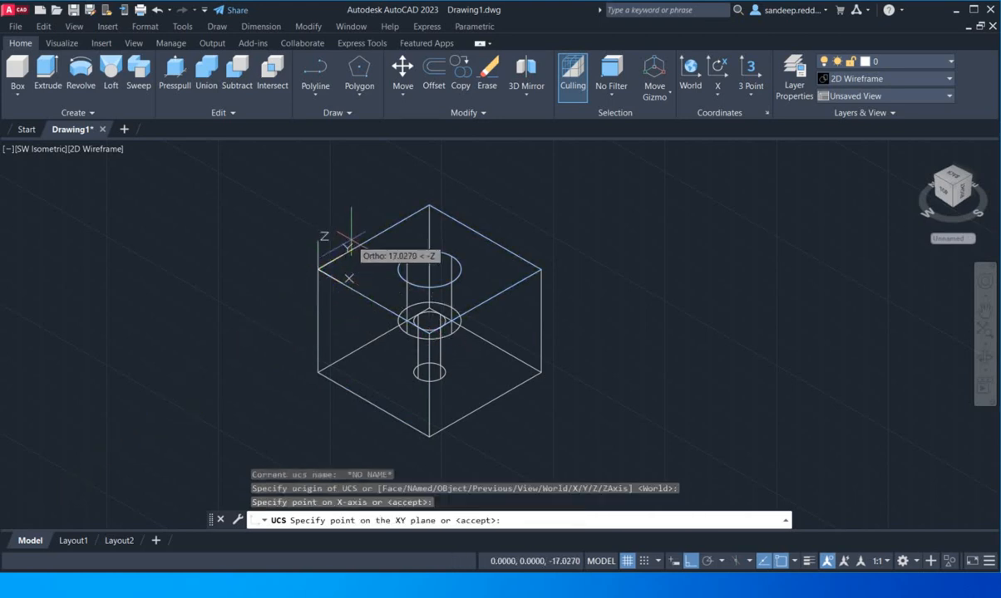
pyautogui.click(351, 240)
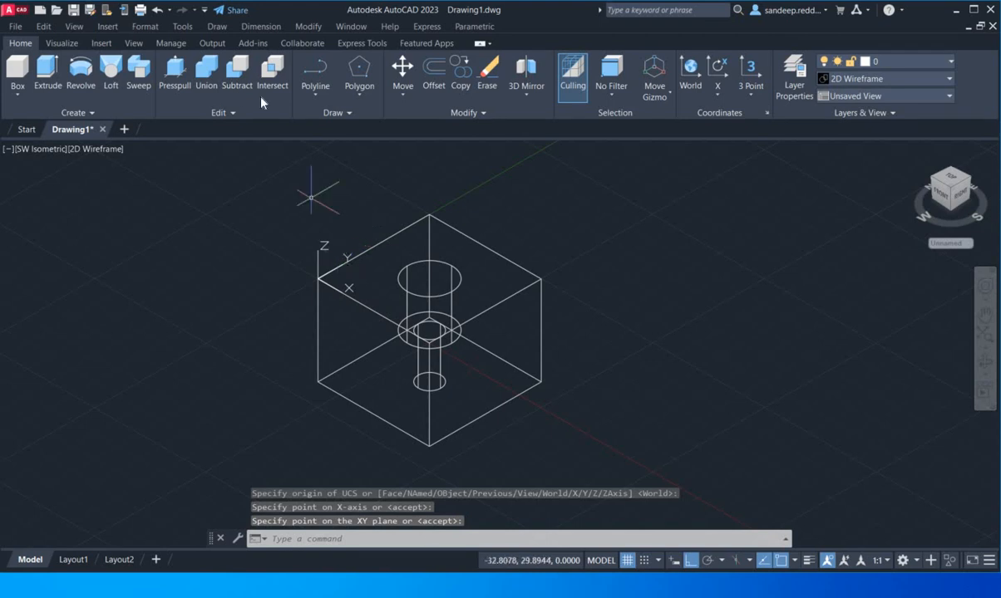
# Draw an L-shaped polyline from the midpoint of the top back-left edge through the hole's centre to the midpoint of the top back-right edge.
pyautogui.click(317, 80)
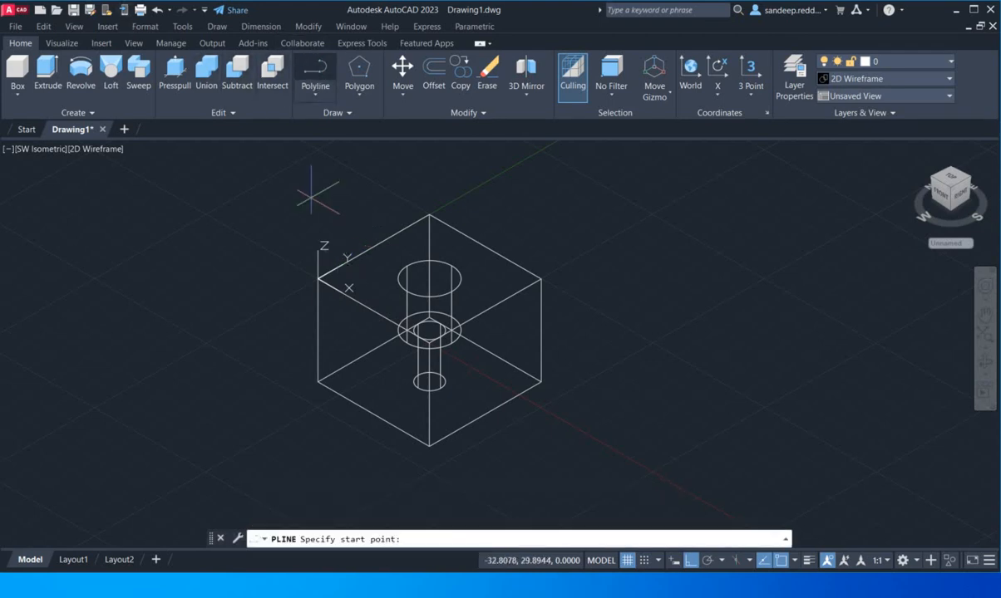
pyautogui.click(373, 246)
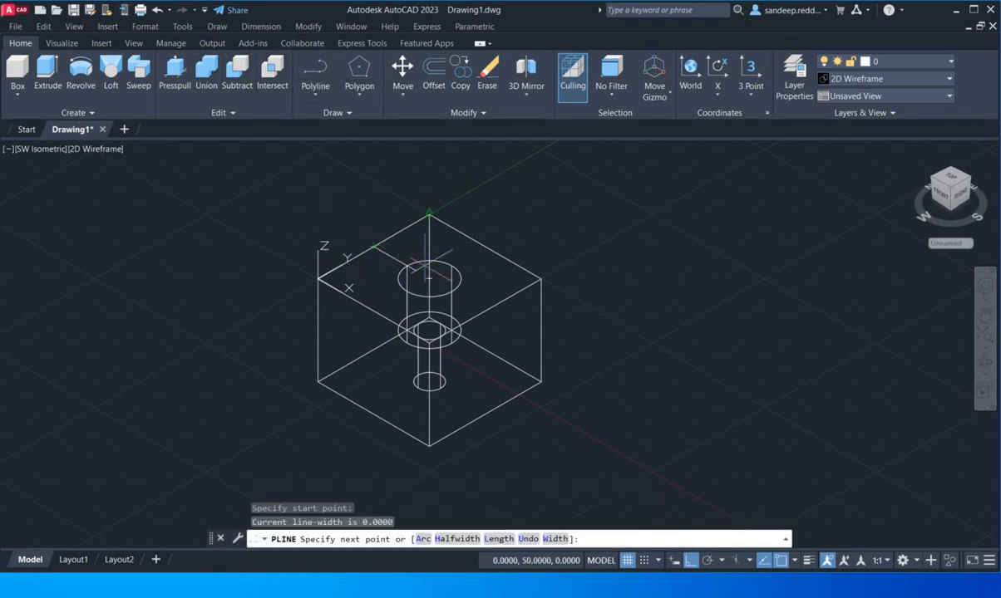
pyautogui.click(429, 279)
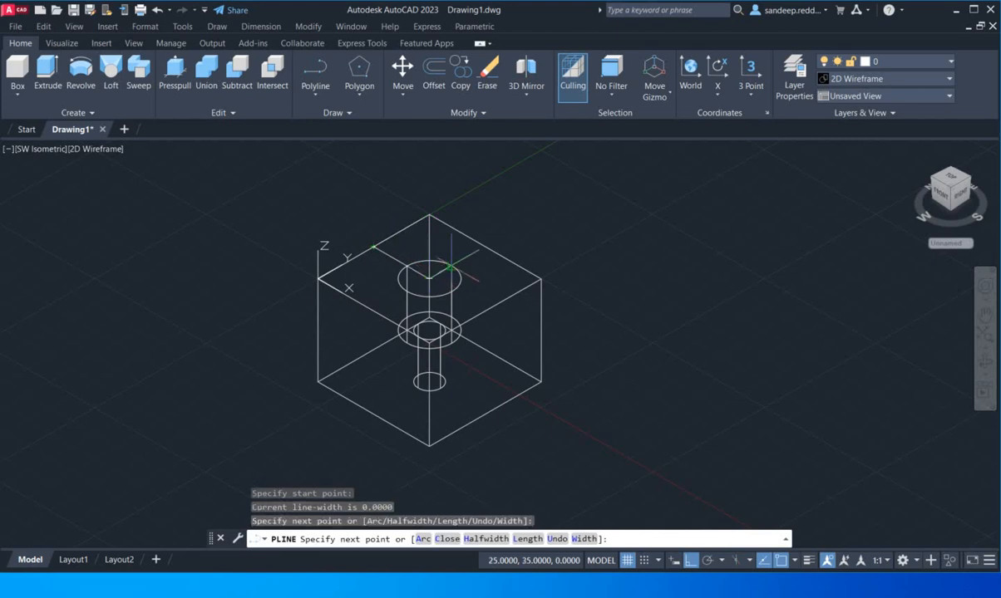
pyautogui.click(485, 246)
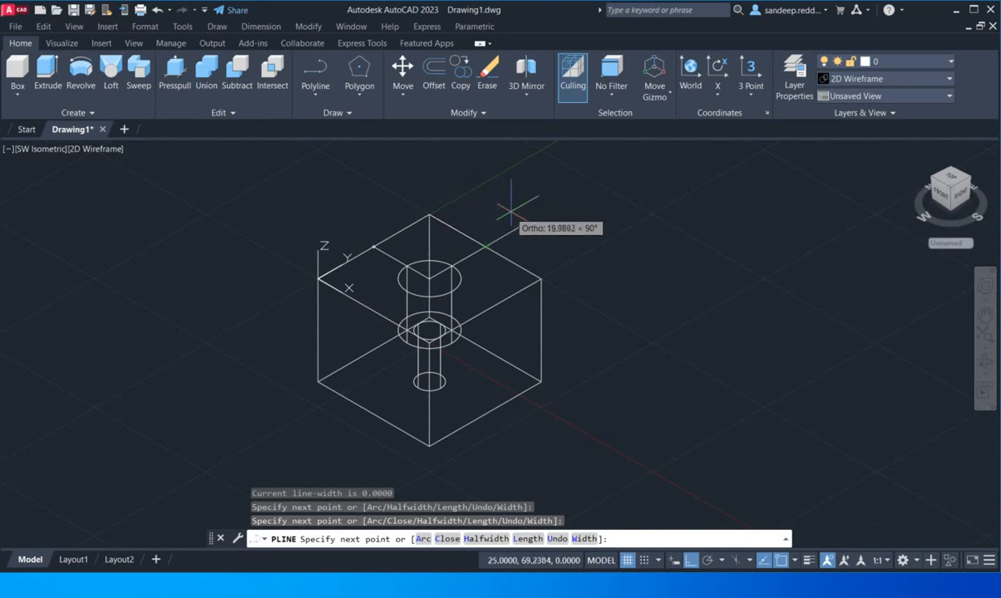
pyautogui.press('Escape')
# Extrude the L-shaped polyline 40 units downward to the block's bottom face.
pyautogui.click(389, 255)
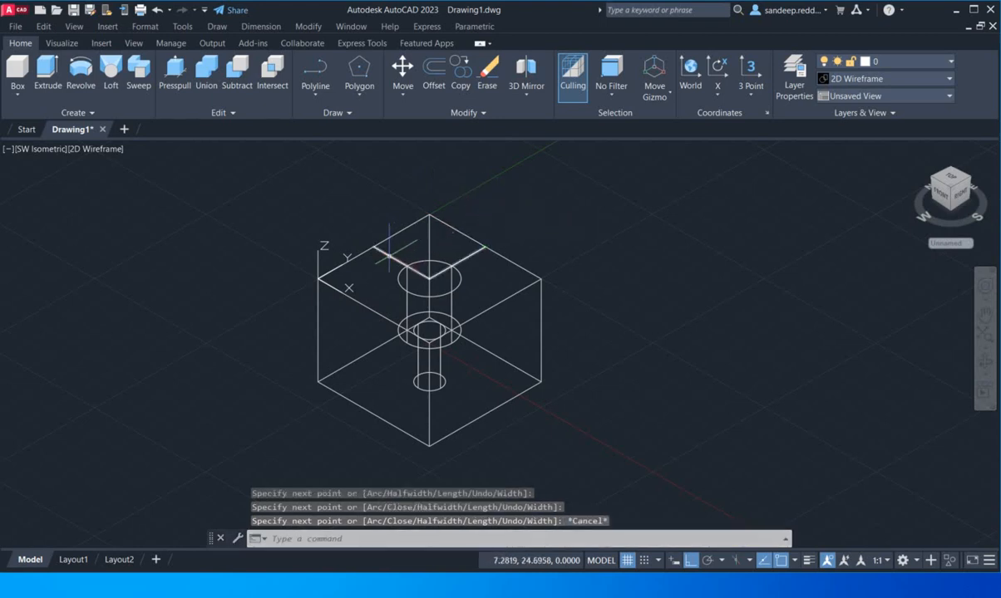
pyautogui.click(48, 76)
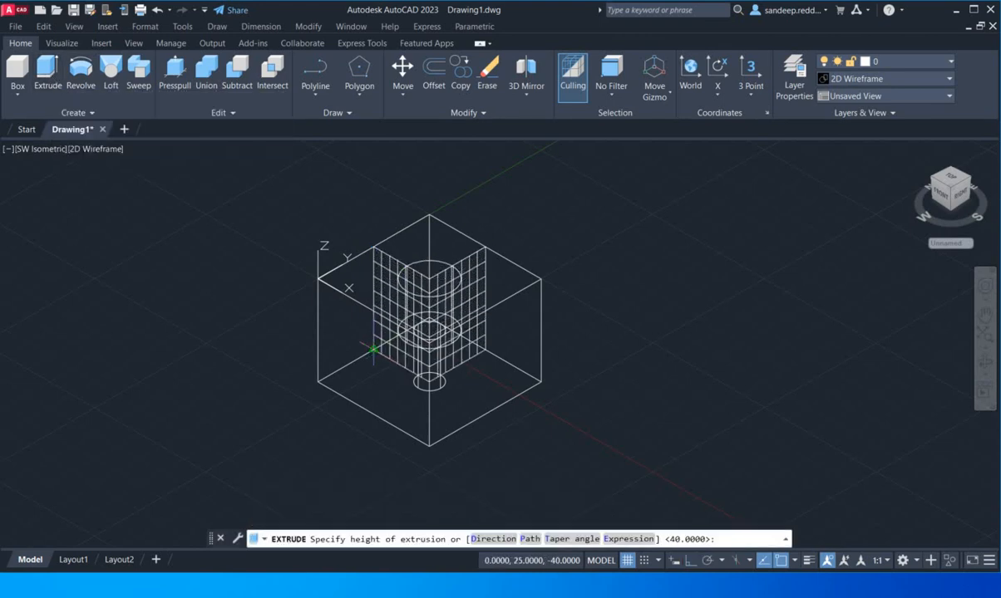
pyautogui.click(373, 350)
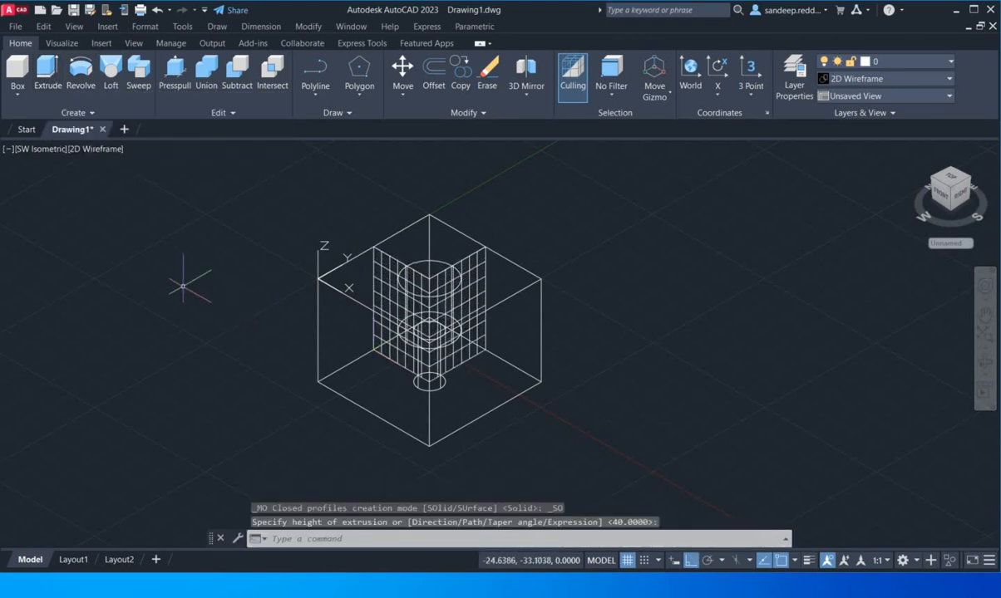
pyautogui.press('Escape')
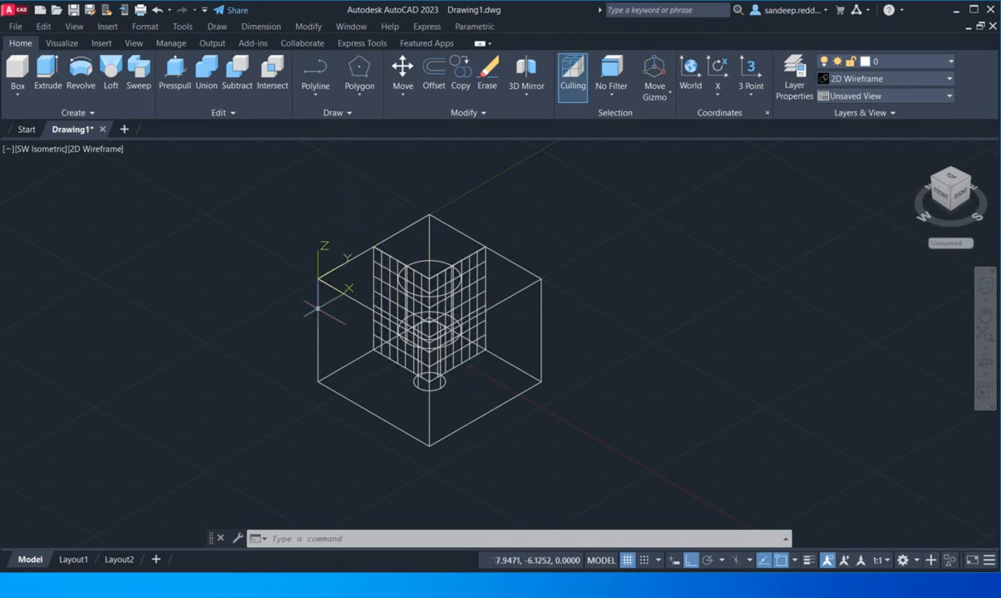
# Slice the block with the extruded L-shaped surface, keeping only the back quarter.
pyautogui.click(320, 540)
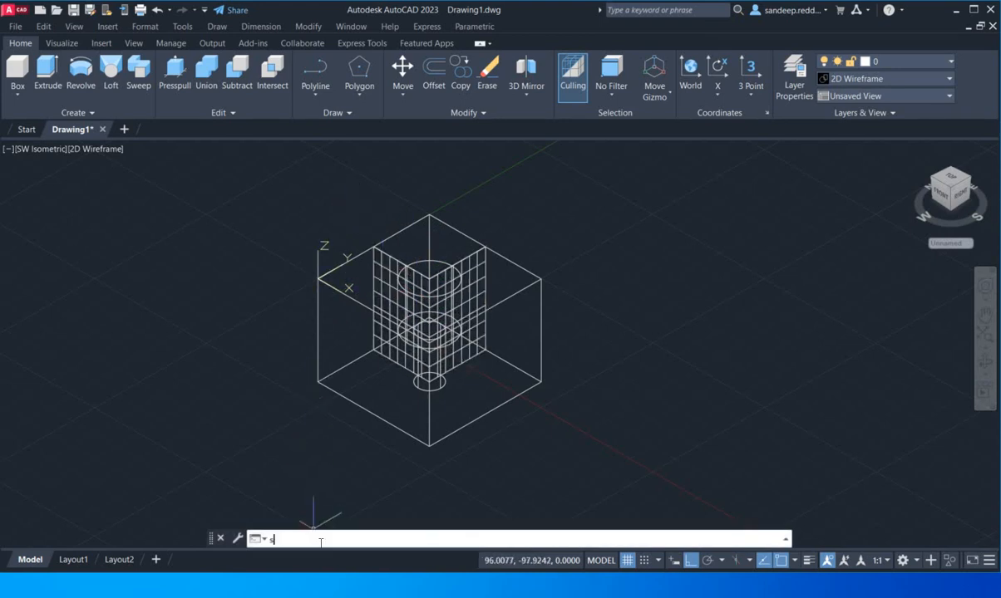
pyautogui.write('slic')
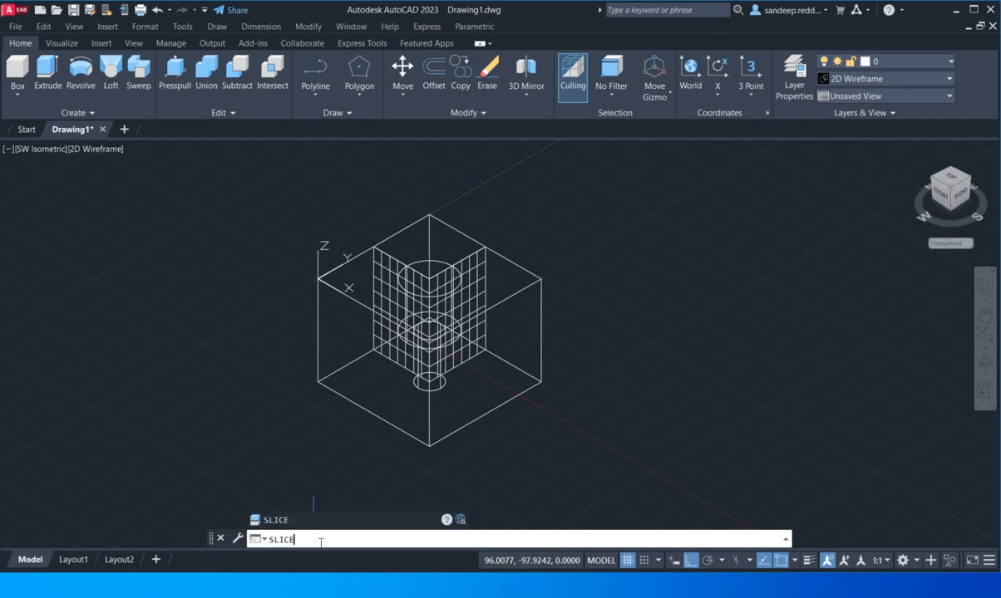
pyautogui.press('Return')
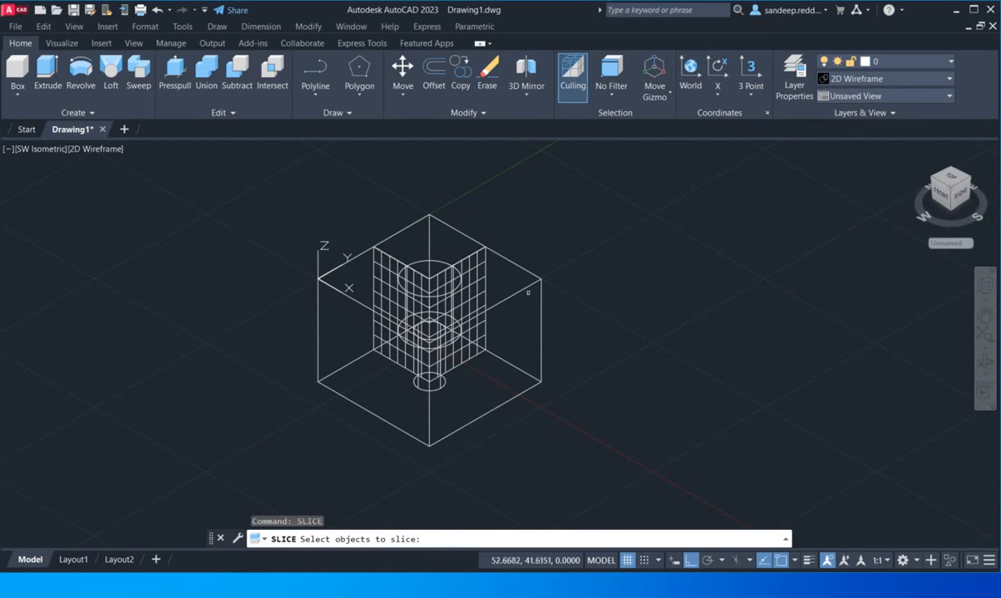
pyautogui.click(524, 289)
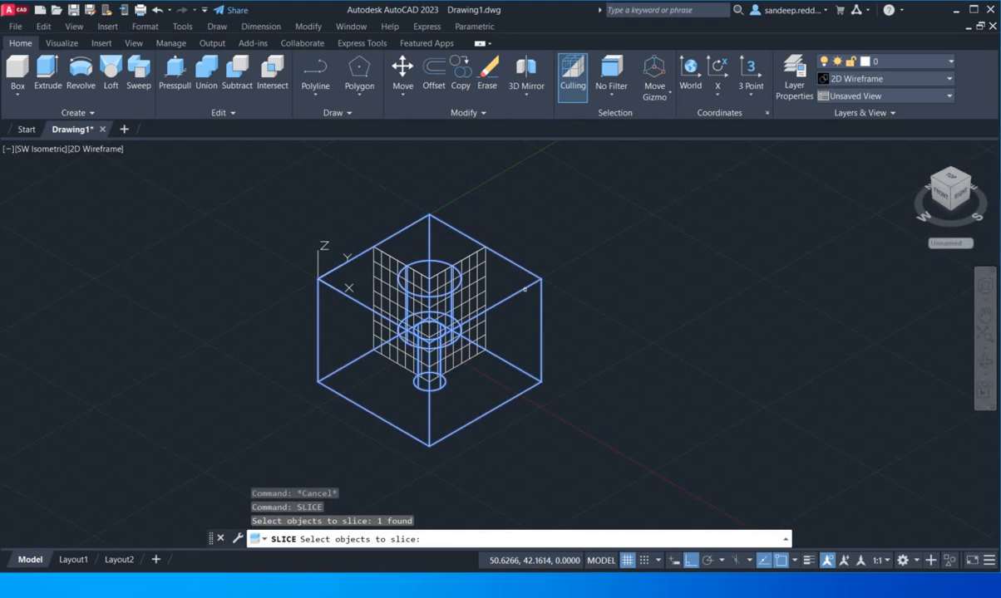
pyautogui.press('Return')
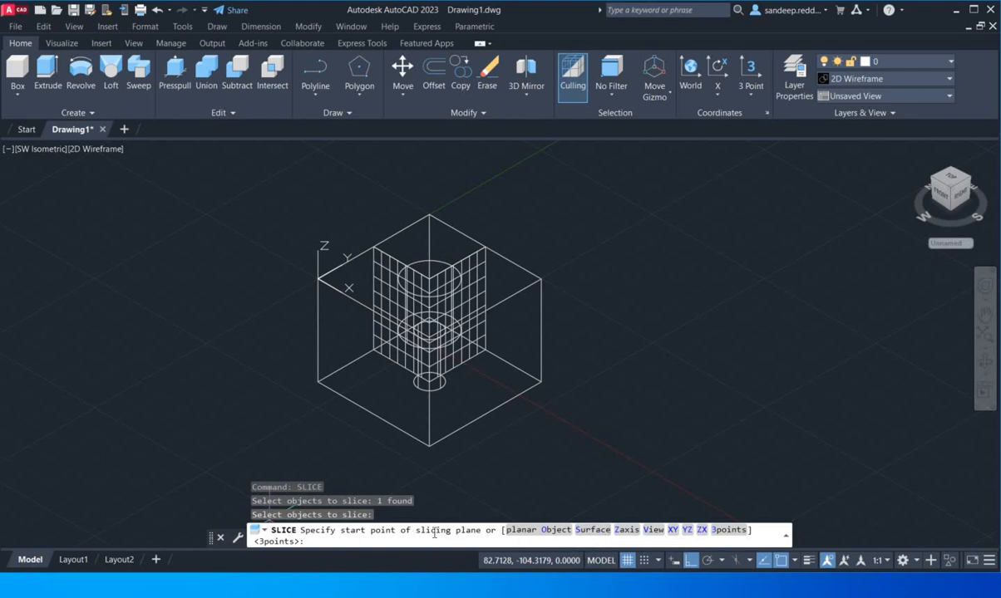
pyautogui.click(593, 530)
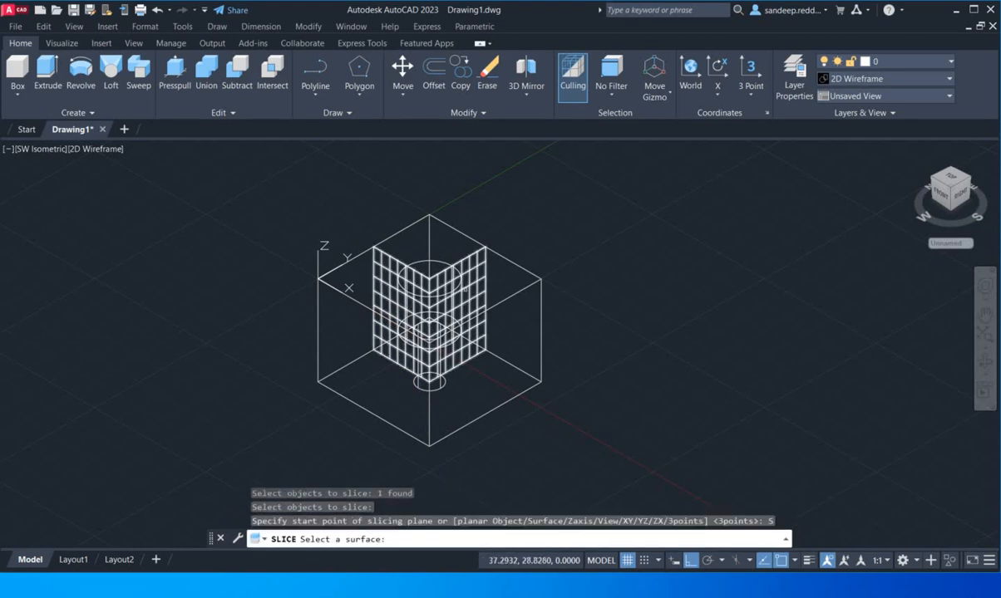
pyautogui.click(465, 289)
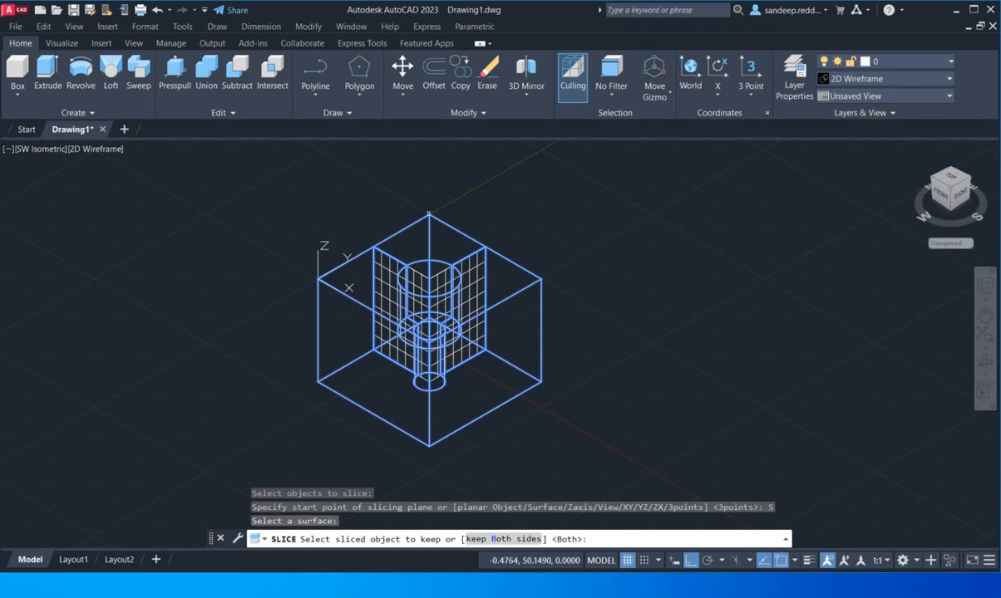
pyautogui.click(435, 218)
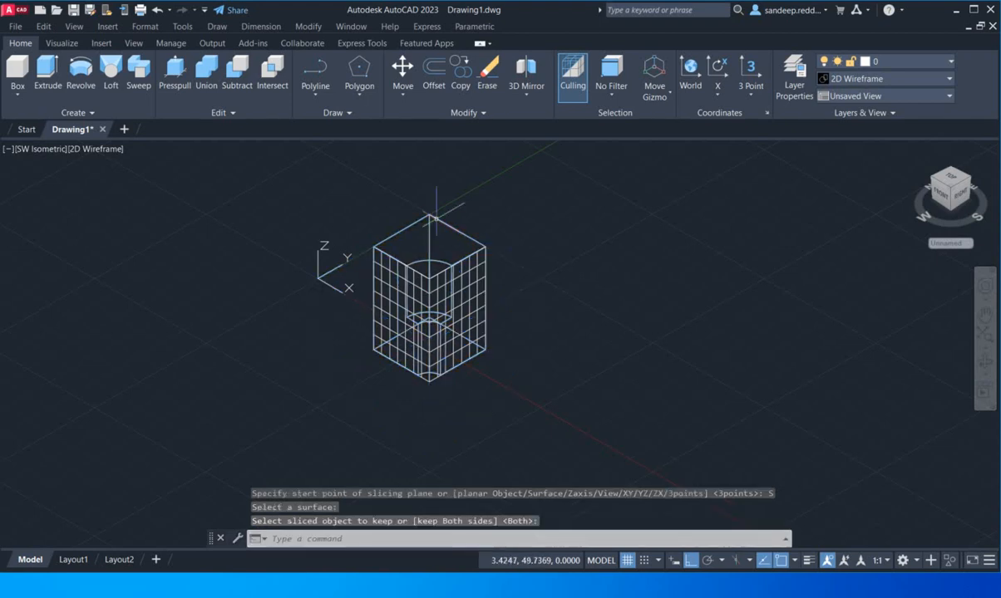
# Delete the extruded cutting surface and the L-shaped polyline from the remaining quarter block.
pyautogui.click(457, 295)
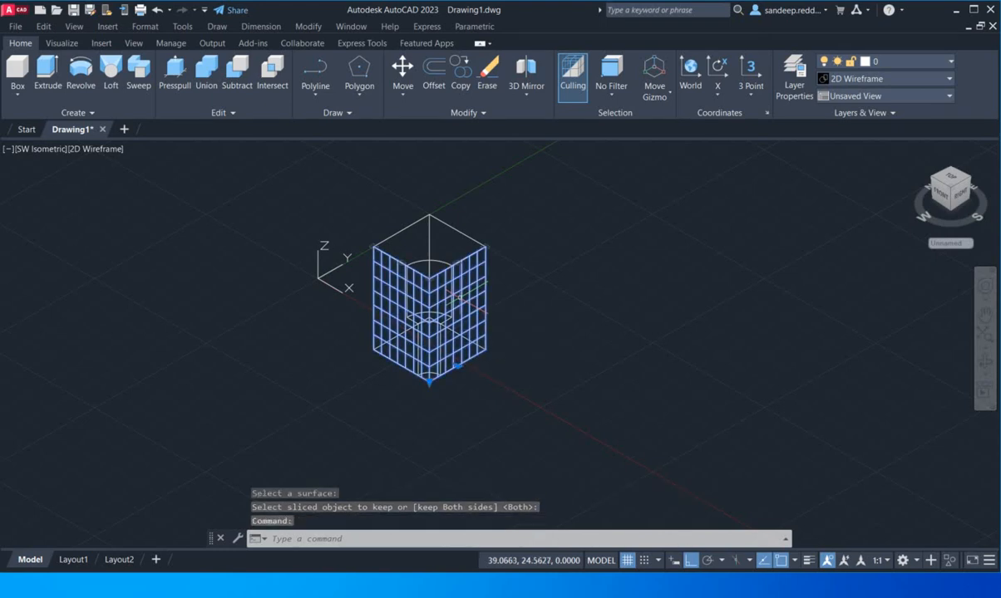
pyautogui.press('Delete')
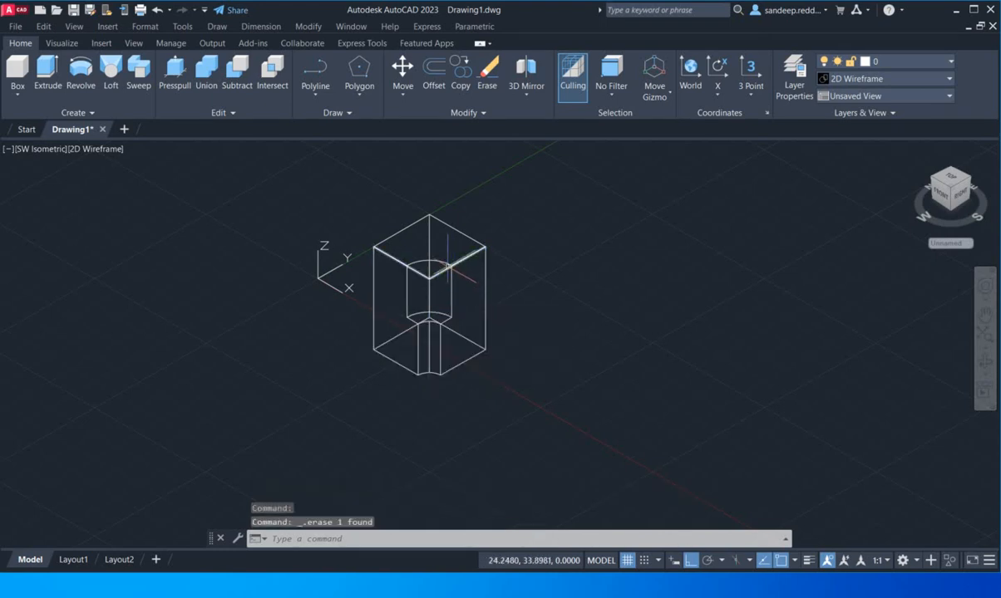
pyautogui.click(447, 268)
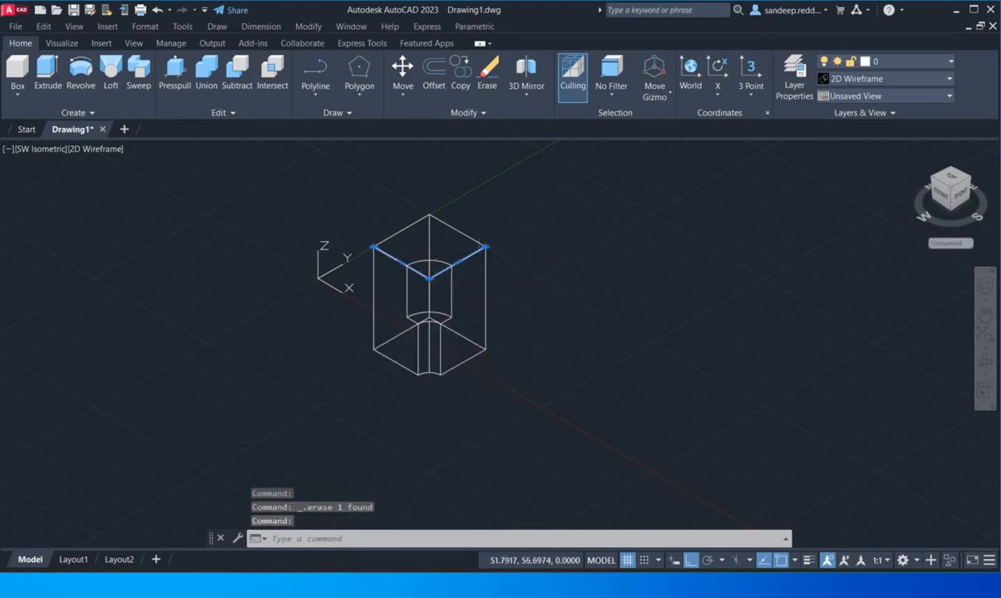
pyautogui.press('Escape')
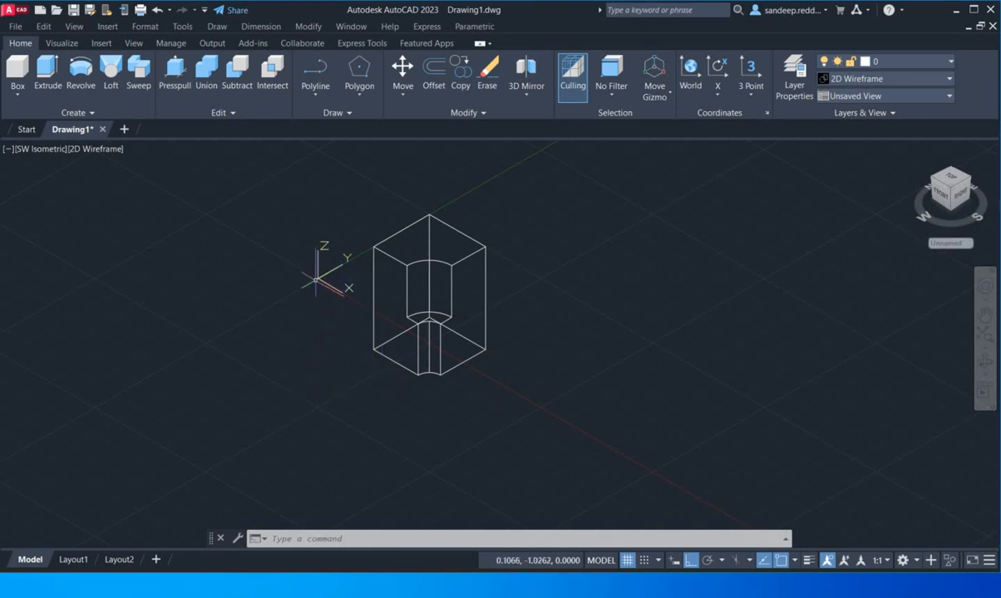
# Move the UCS origin to the quarter block's bottom left corner and point the Y axis up its vertical edge.
pyautogui.click(317, 277)
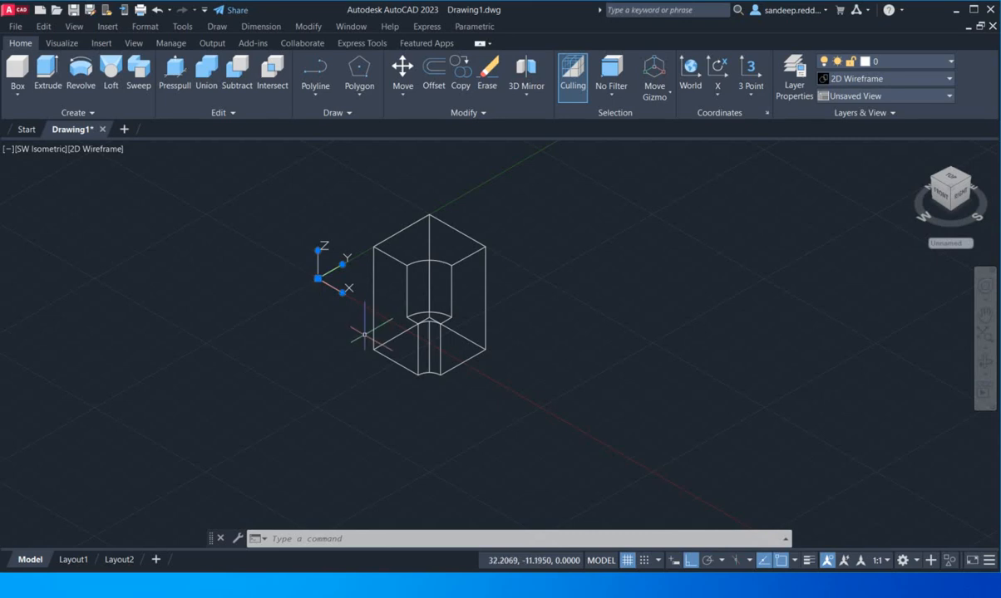
pyautogui.click(318, 279)
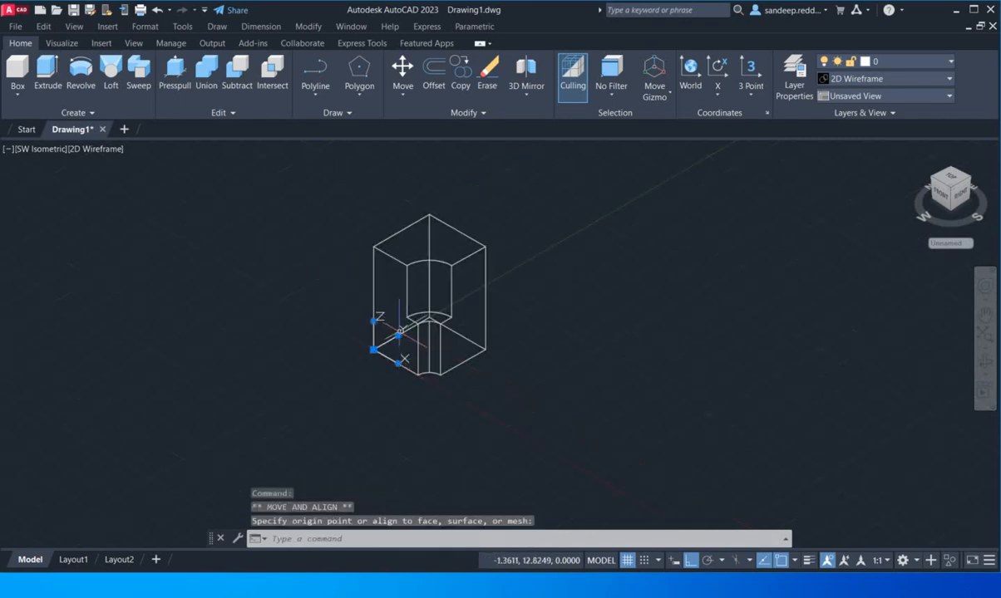
pyautogui.click(397, 336)
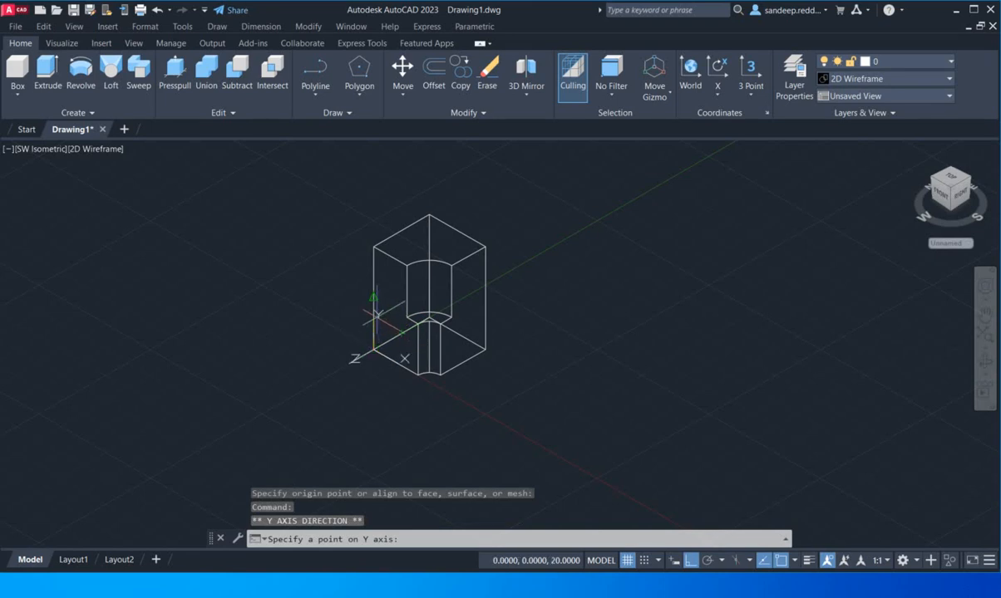
pyautogui.click(373, 301)
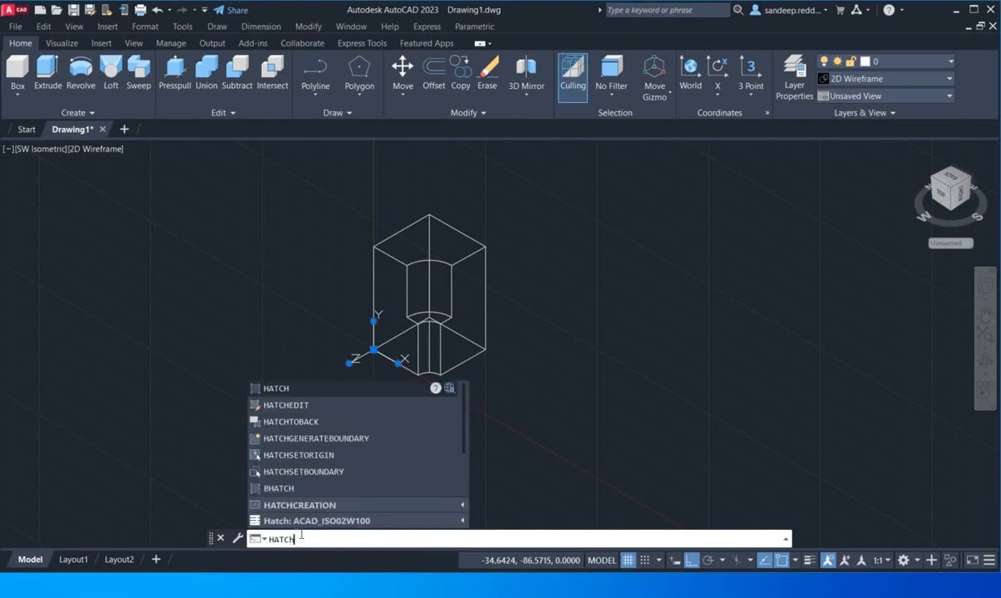
# Try to hatch the cut faces on both sides of the stepped hole in a single hatch.
pyautogui.press('Return')
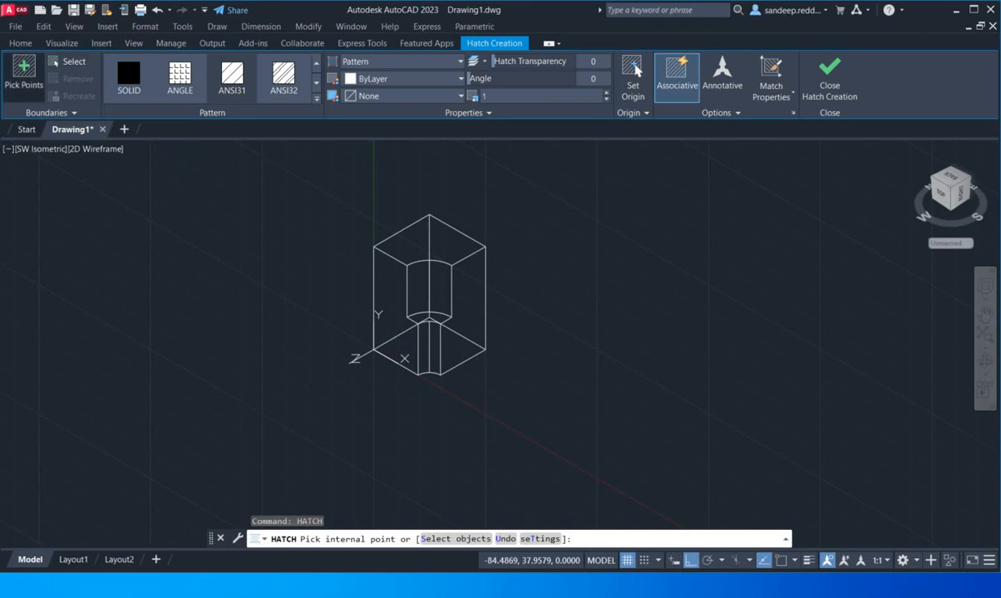
pyautogui.click(23, 71)
pyautogui.click(392, 305)
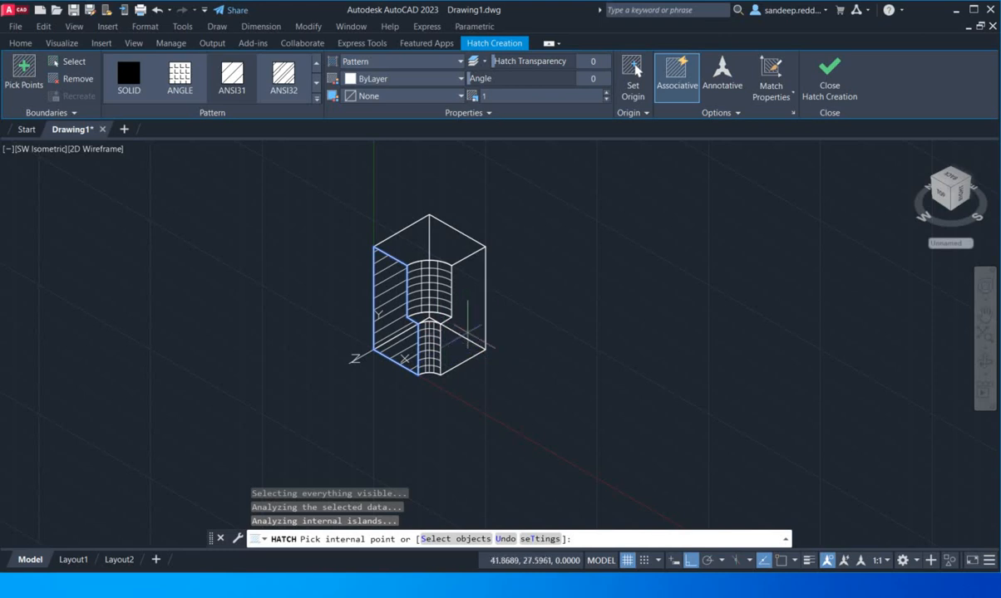
pyautogui.click(479, 330)
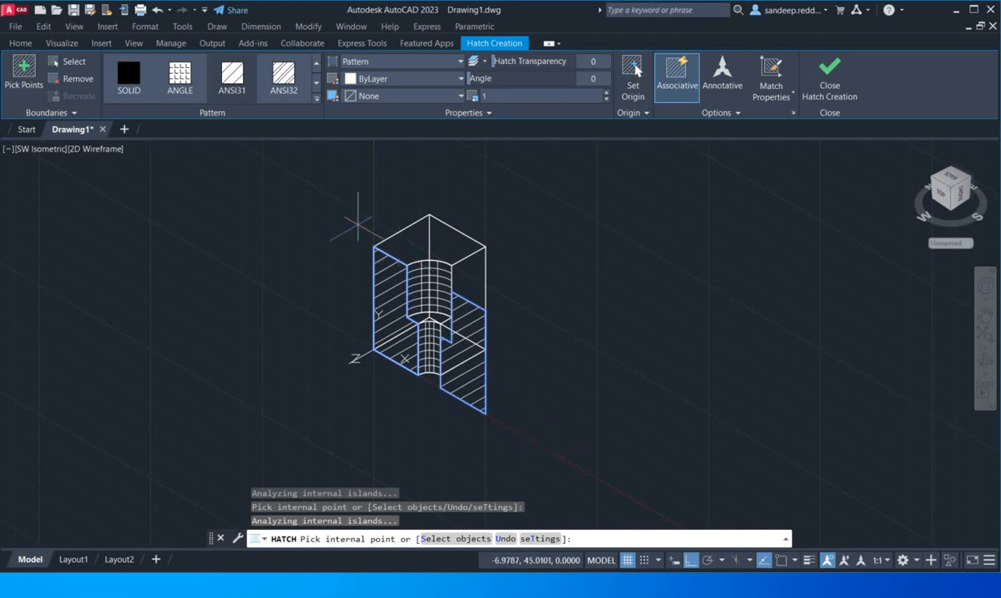
pyautogui.press('Escape')
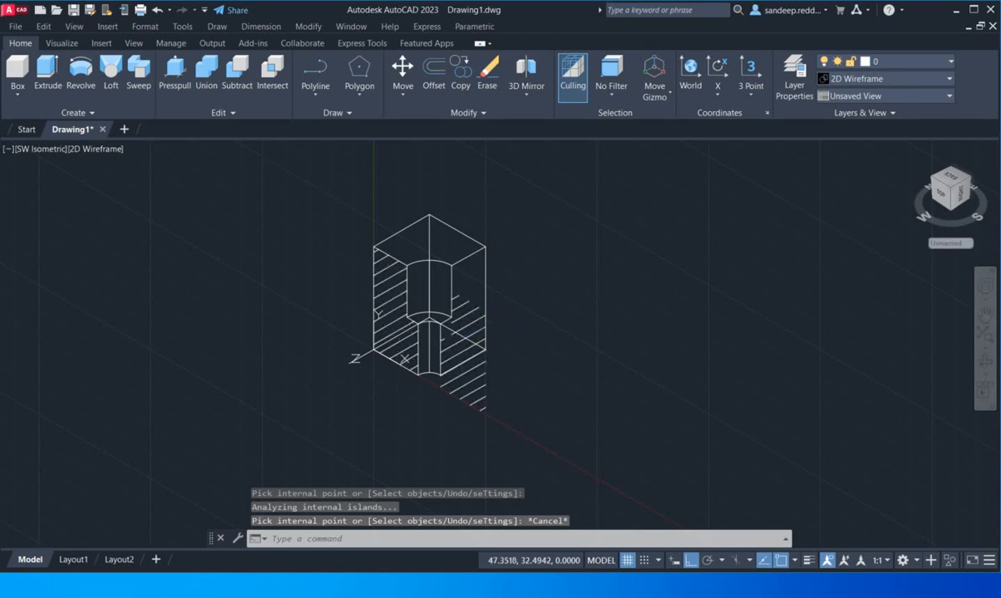
# Delete the hatch spanning both sides of the stepped hole.
pyautogui.click(480, 328)
pyautogui.press('Delete')
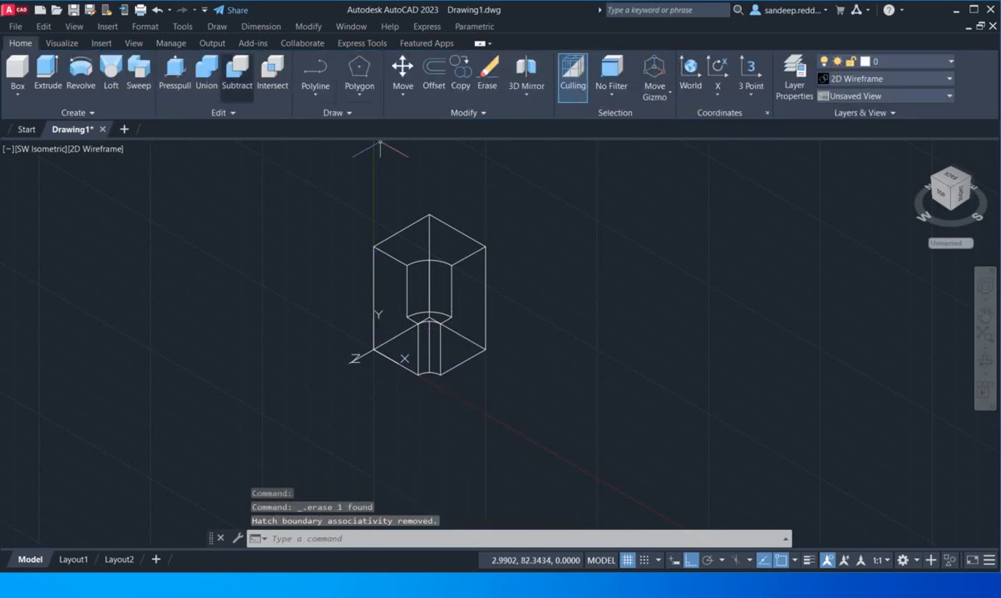
pyautogui.click(385, 511)
pyautogui.press('Escape')
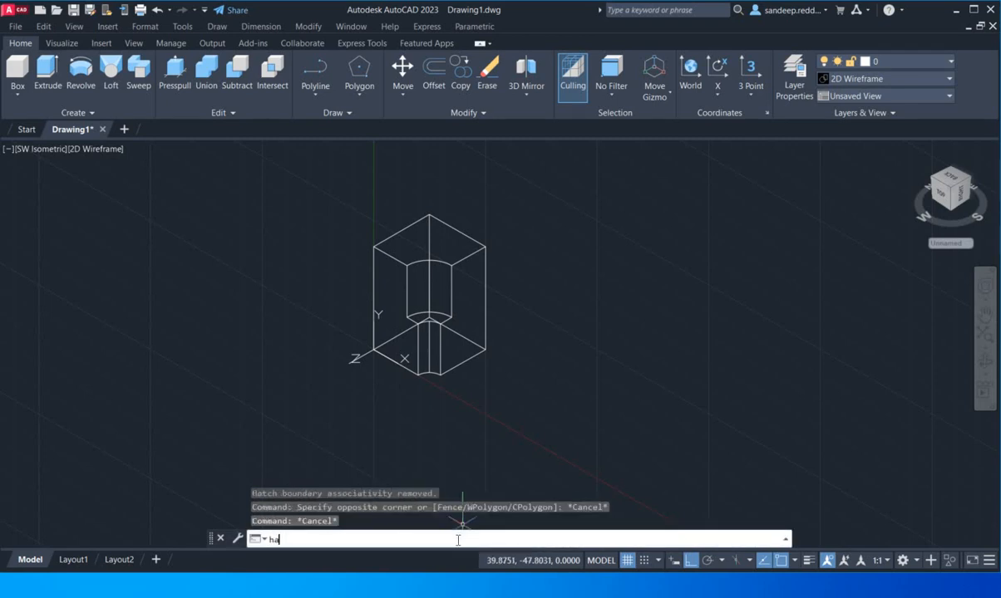
# Hatch only the cut face to the left of the stepped hole in the quarter block.
pyautogui.press('Return')
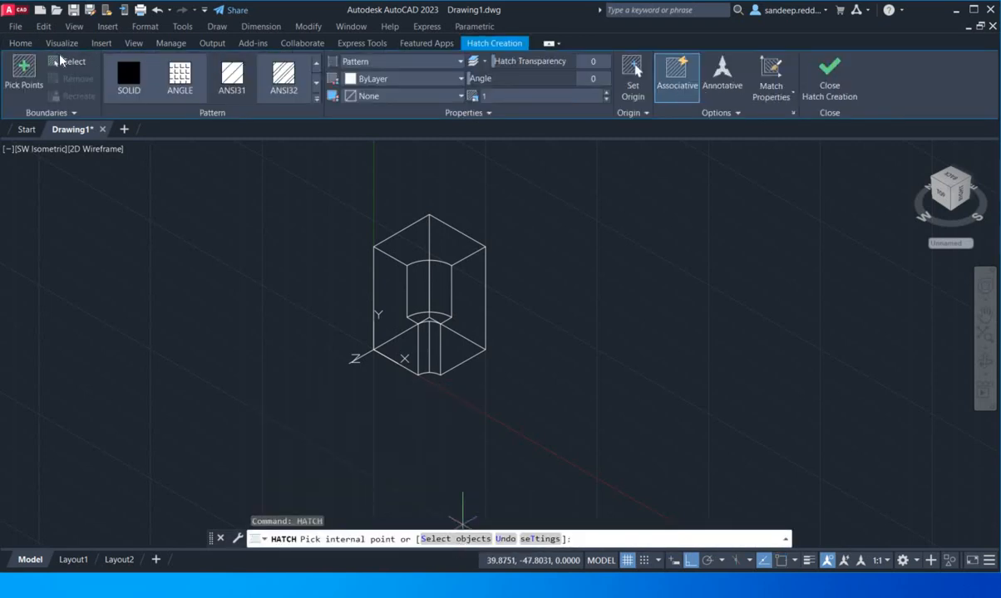
pyautogui.click(25, 68)
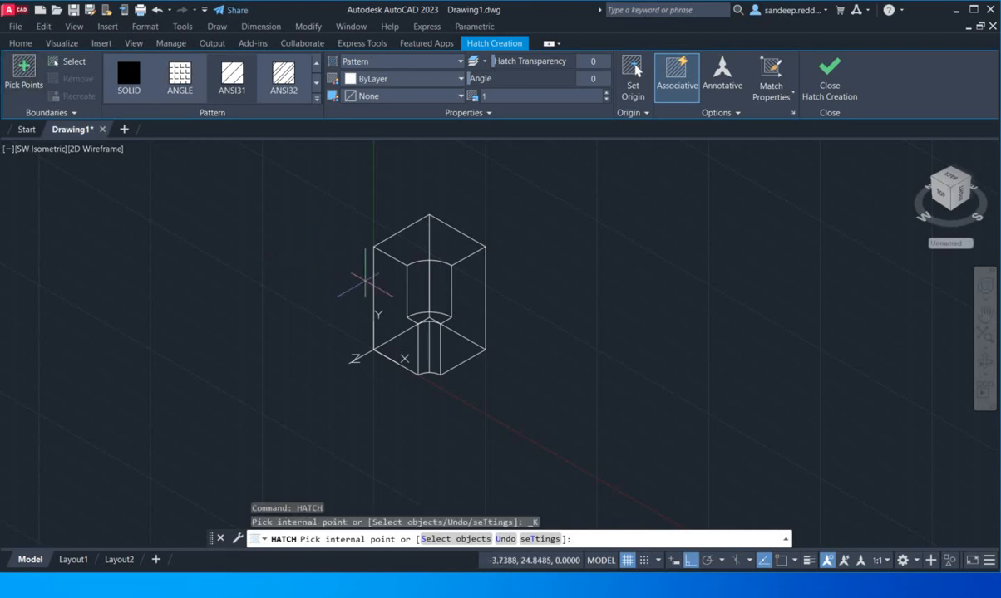
pyautogui.click(388, 291)
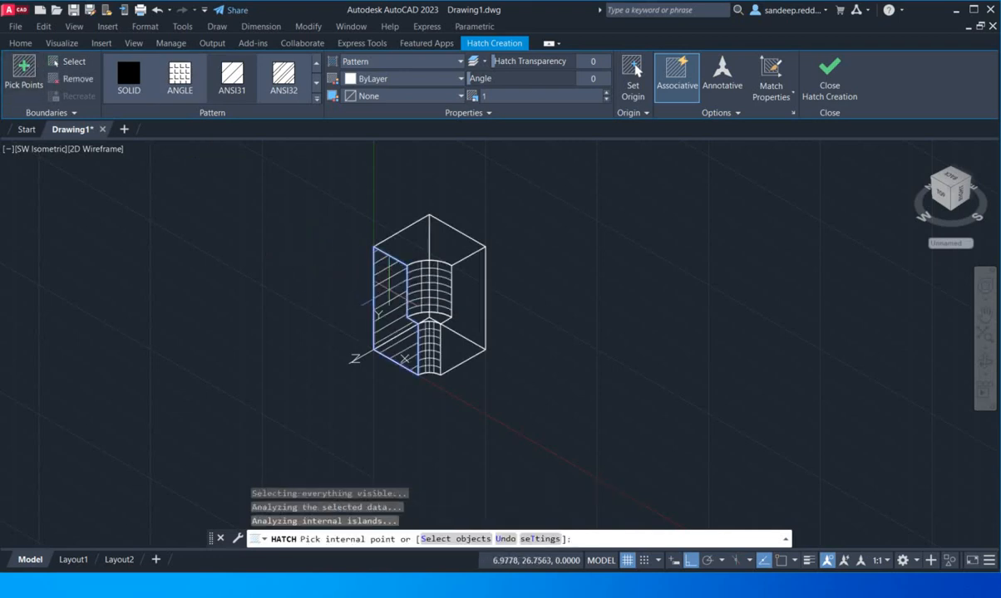
pyautogui.click(828, 79)
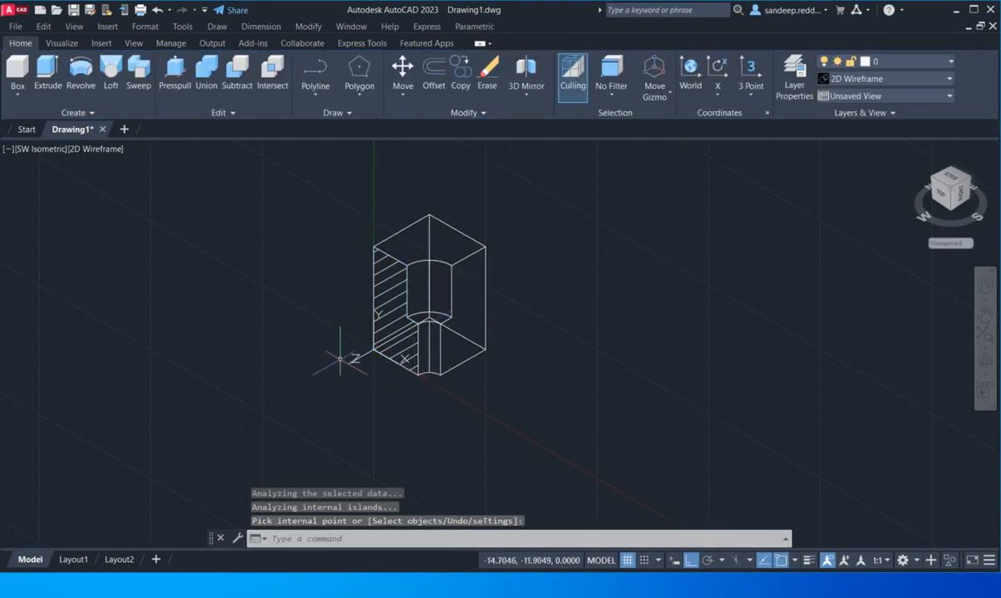
# Align the UCS to the cut face on the right side of the quarter block's stepped hole using the Face option.
pyautogui.write('ucs')
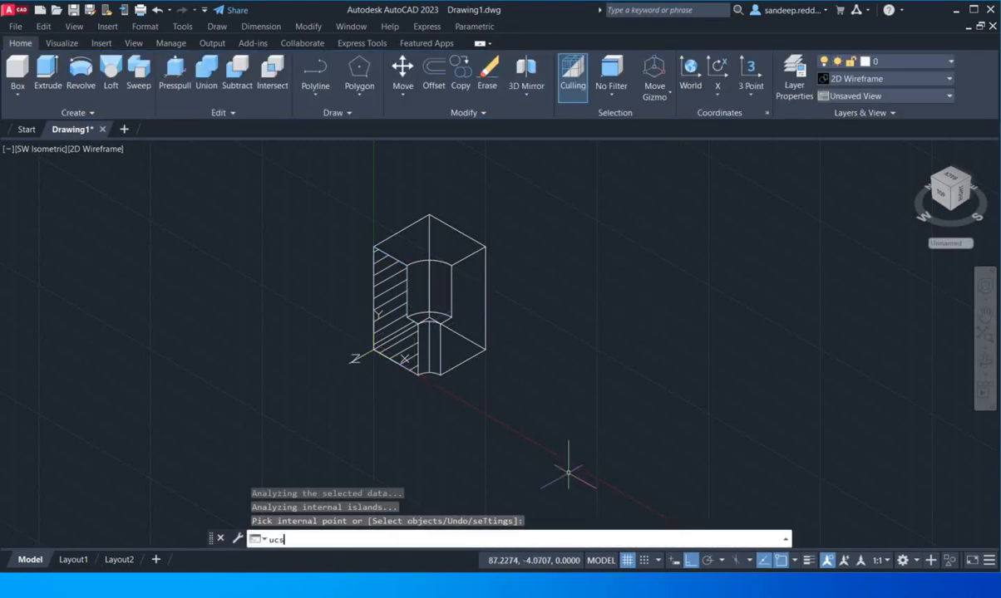
pyautogui.press('Return')
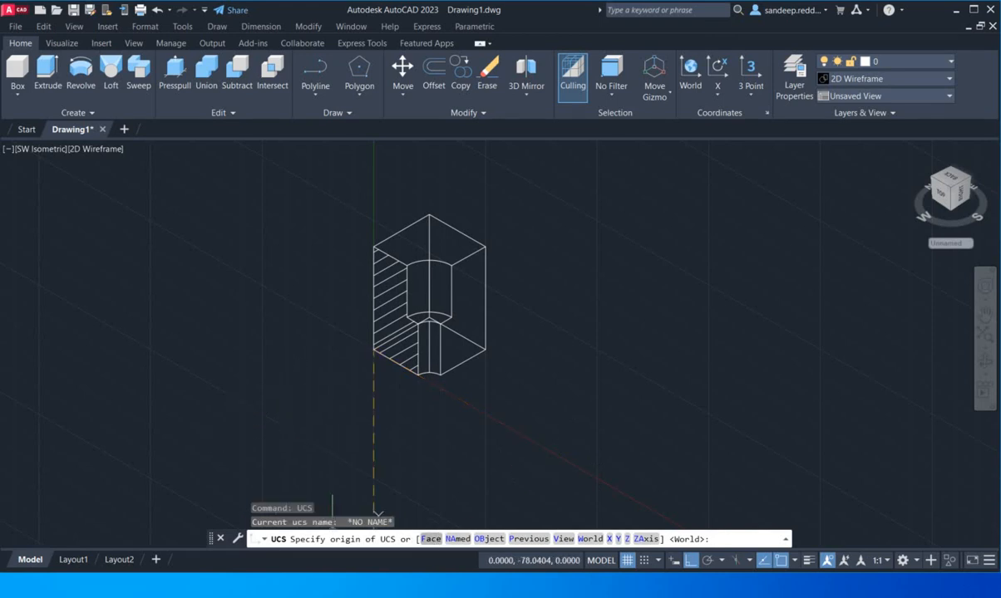
pyautogui.click(431, 540)
pyautogui.click(466, 316)
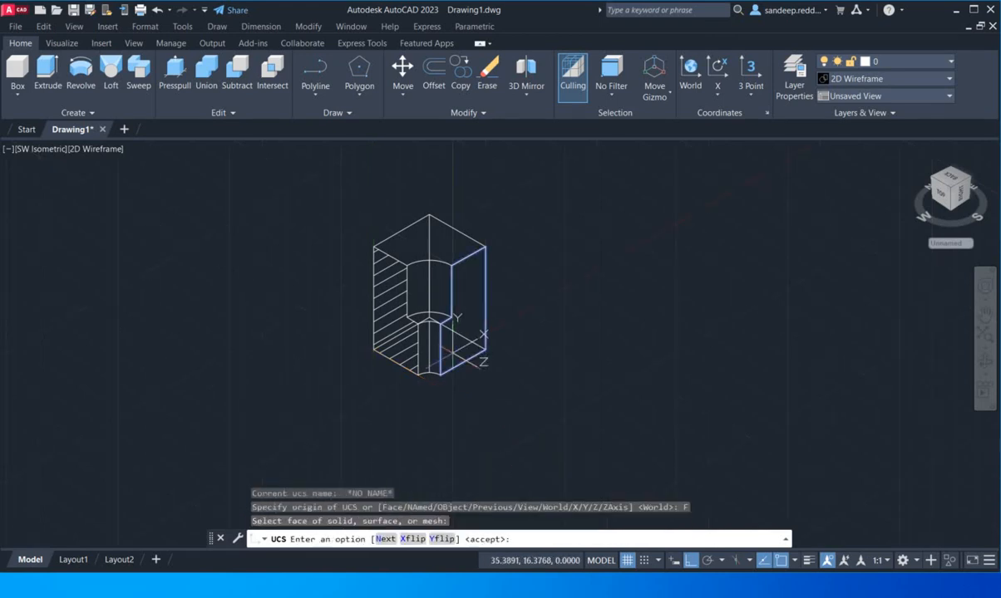
pyautogui.press('Return')
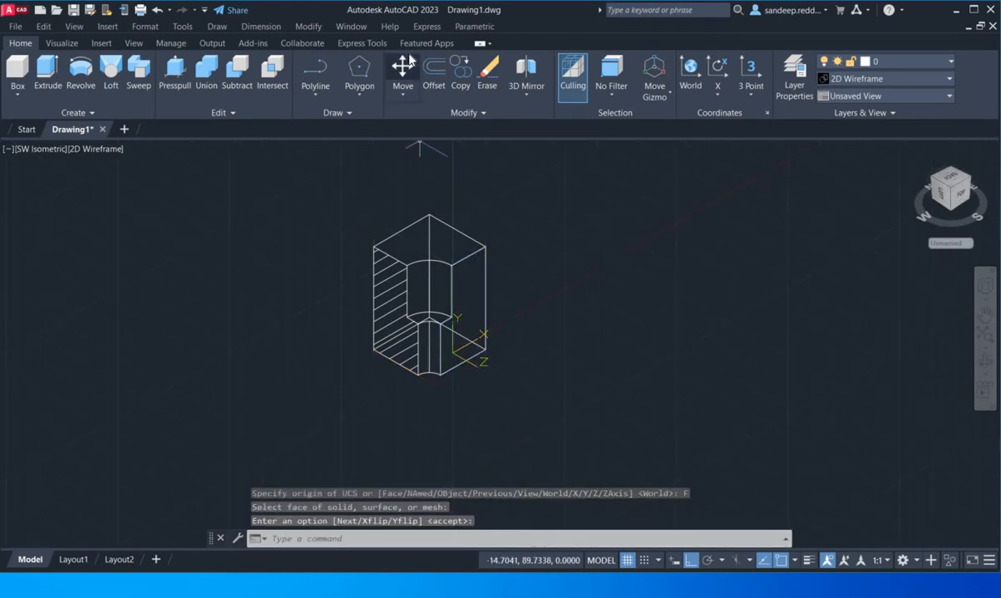
# Hatch the cut face to the right of the stepped hole in the quarter block.
pyautogui.click(483, 539)
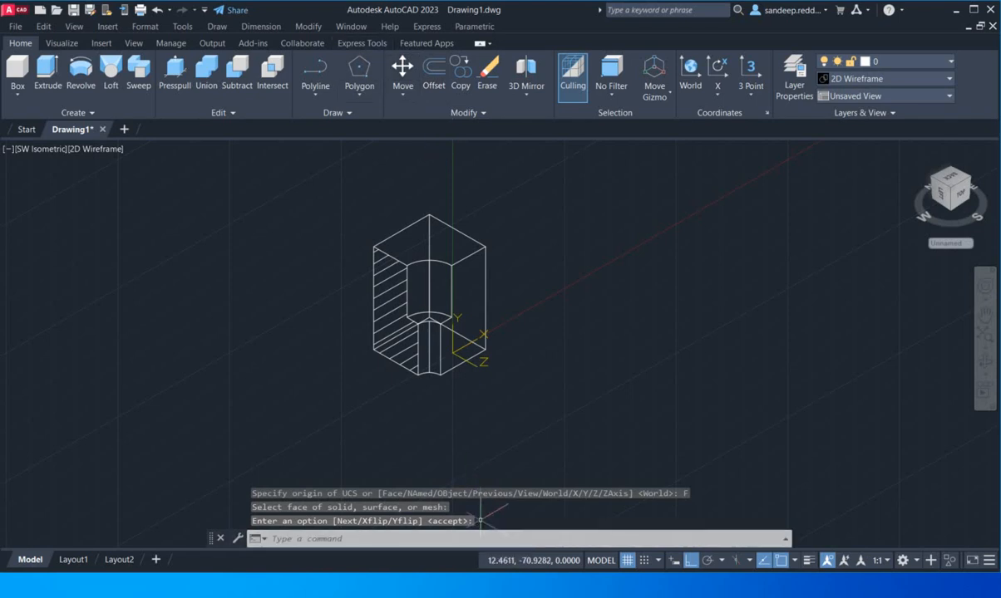
pyautogui.write('hatc')
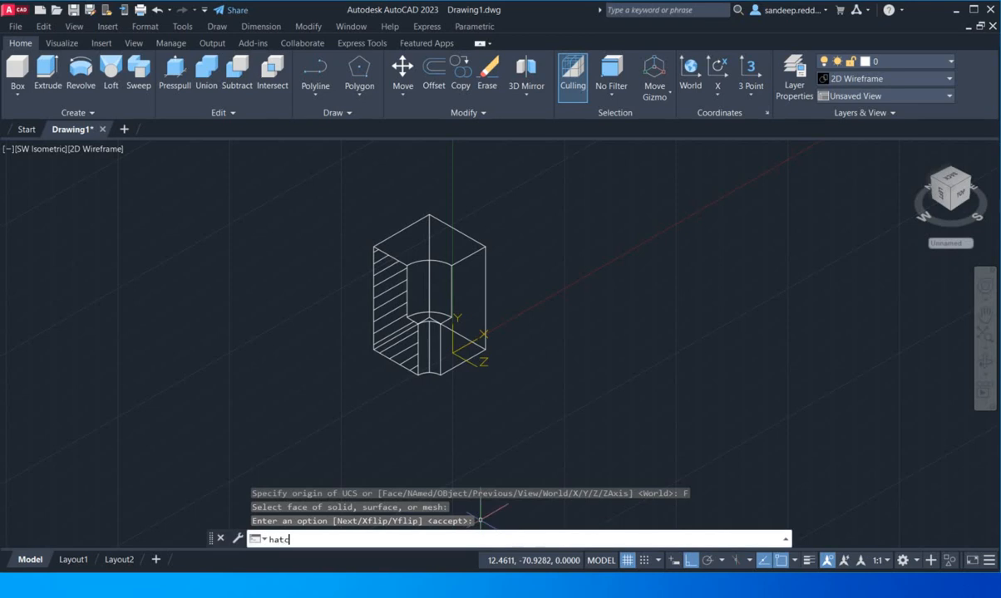
pyautogui.write('h')
pyautogui.press('Return')
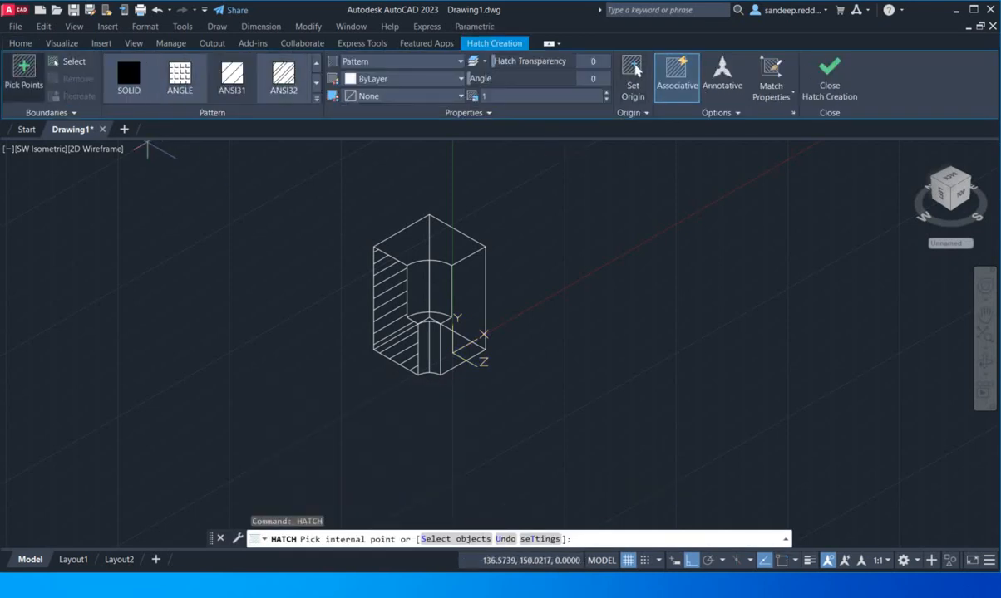
pyautogui.click(24, 72)
pyautogui.click(453, 282)
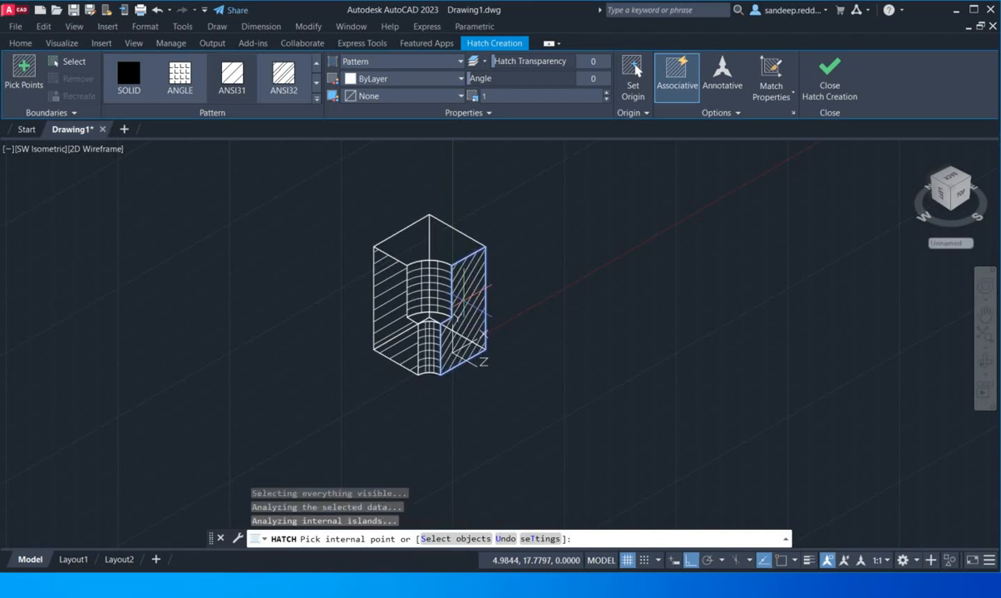
pyautogui.click(821, 87)
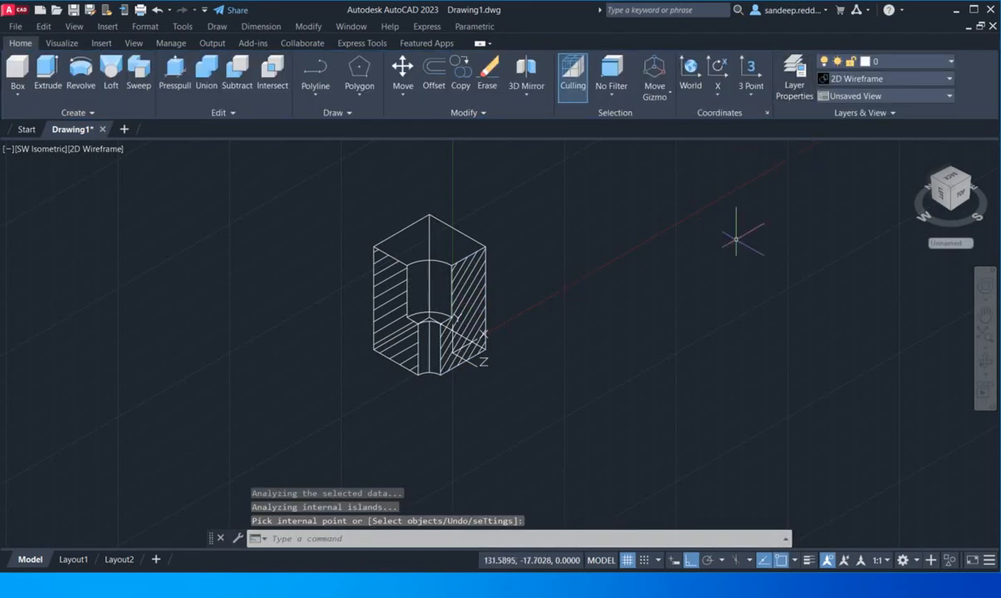
pyautogui.scroll(2, 432, 366)
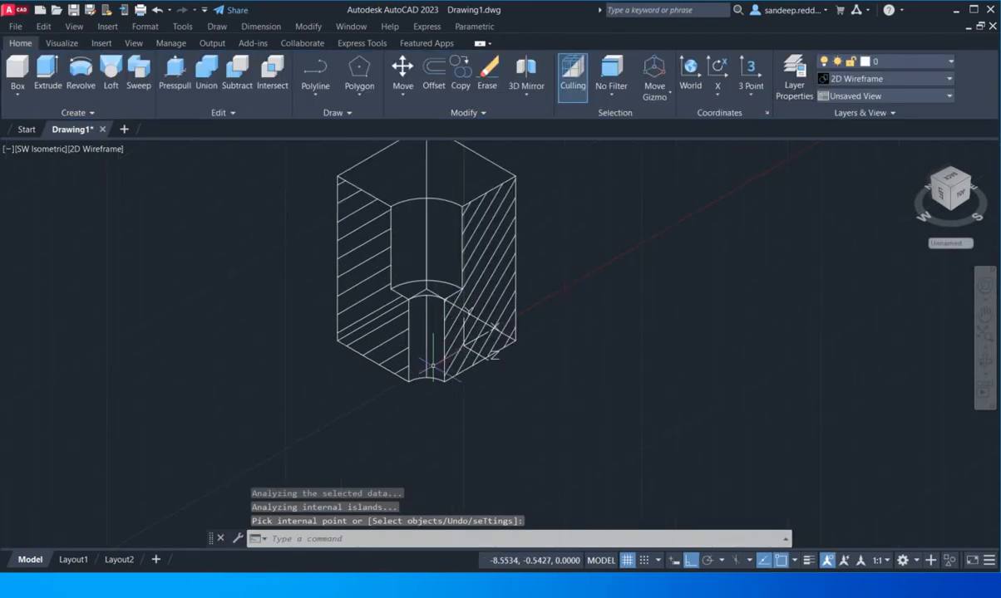
pyautogui.scroll(-2, 432, 365)
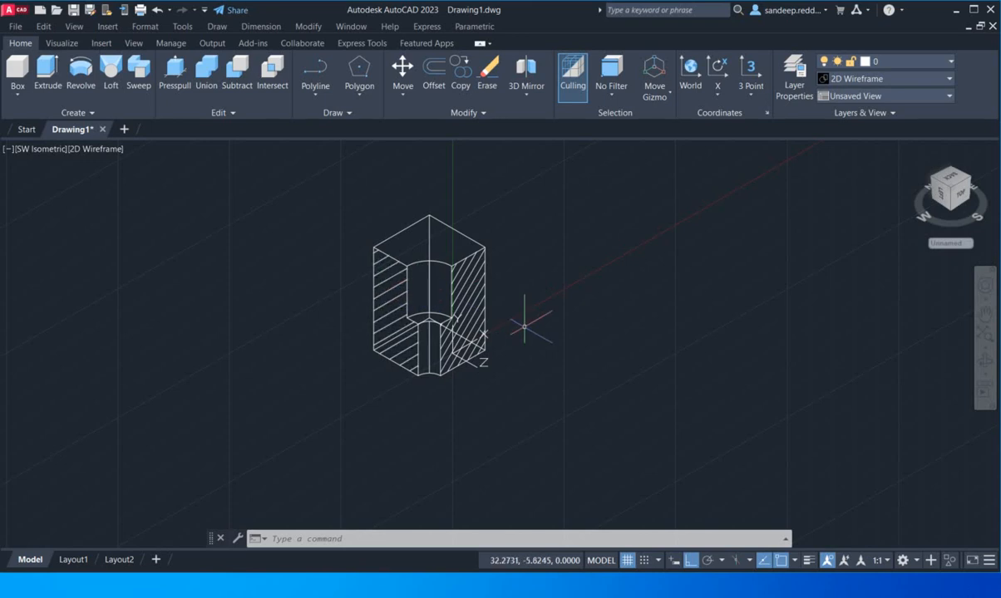
pyautogui.scroll(-4, 564, 335)
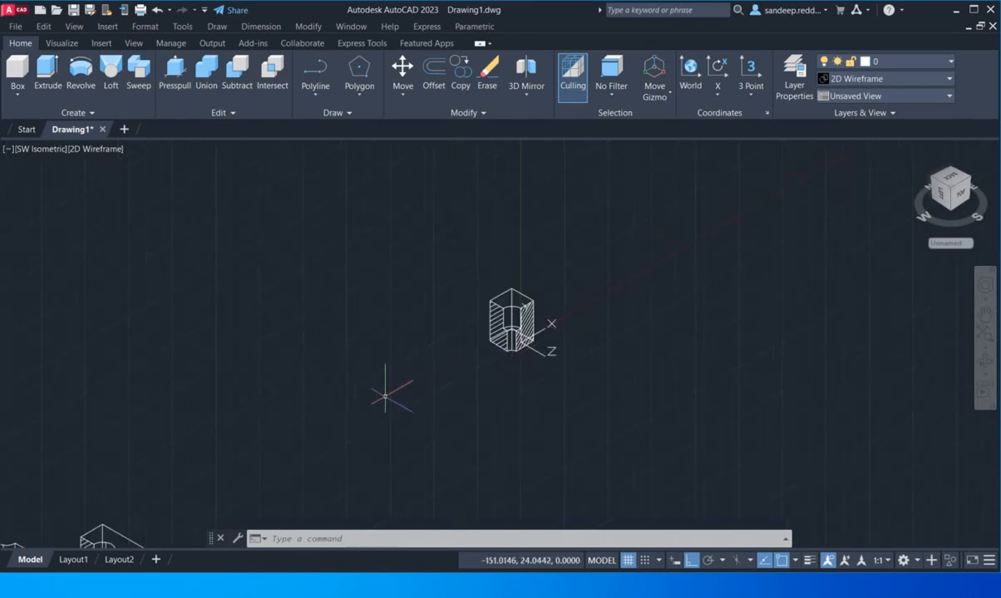
pyautogui.moveTo(376, 403); pyautogui.dragTo(402, 306, button='middle')
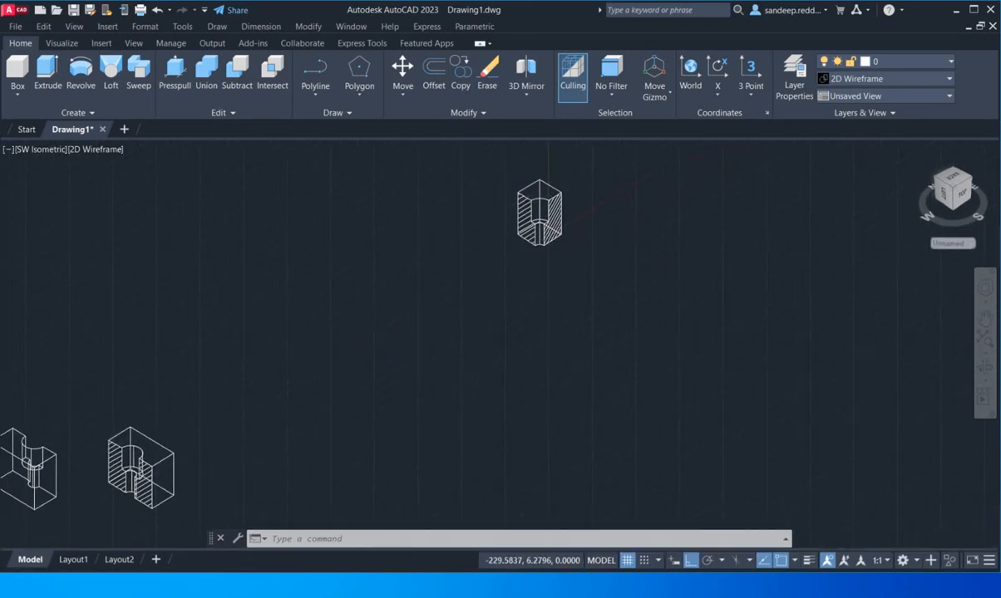
pyautogui.scroll(-2, 296, 357)
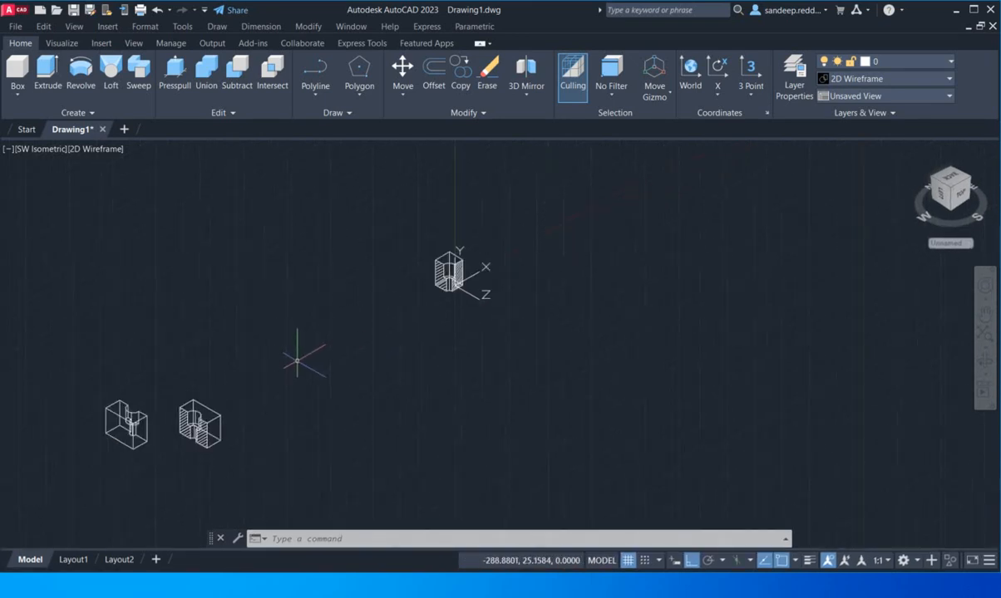
pyautogui.moveTo(447, 290); pyautogui.dragTo(420, 385, button='middle')
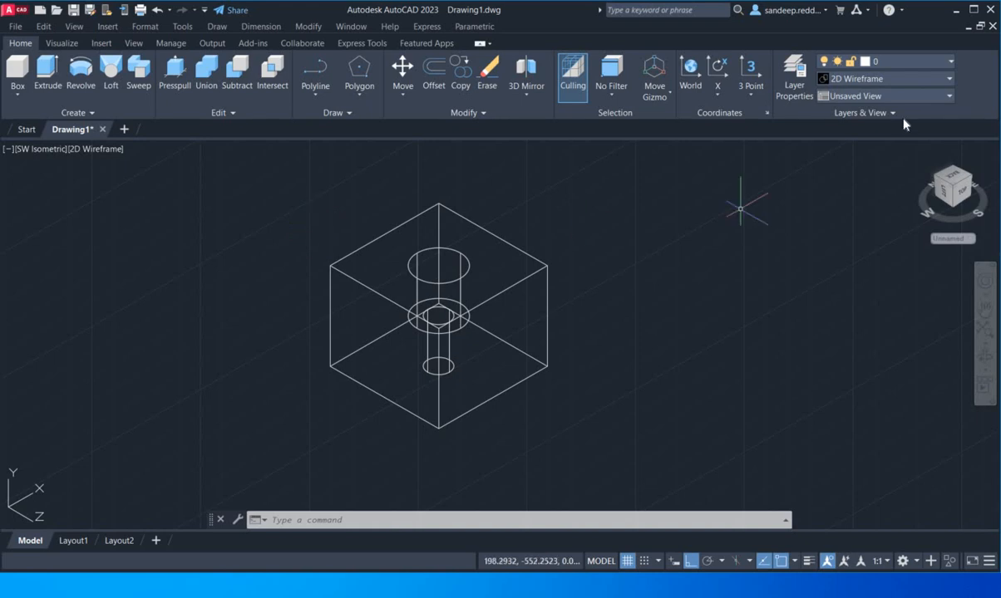
# Open the Layer Properties Manager to examine the drawing's layers and their properties, and close it.
pyautogui.click(973, 10)
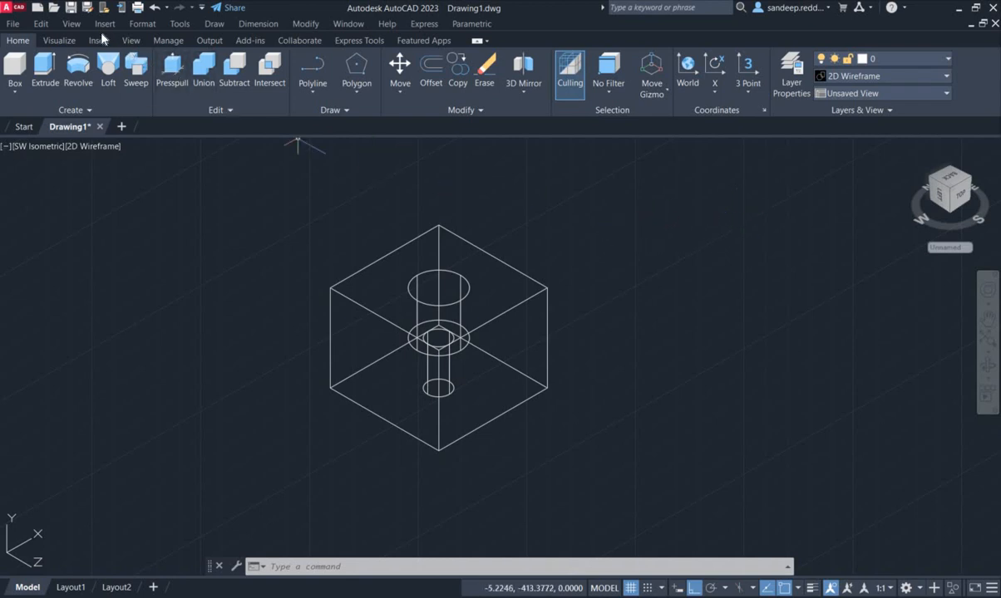
pyautogui.click(147, 26)
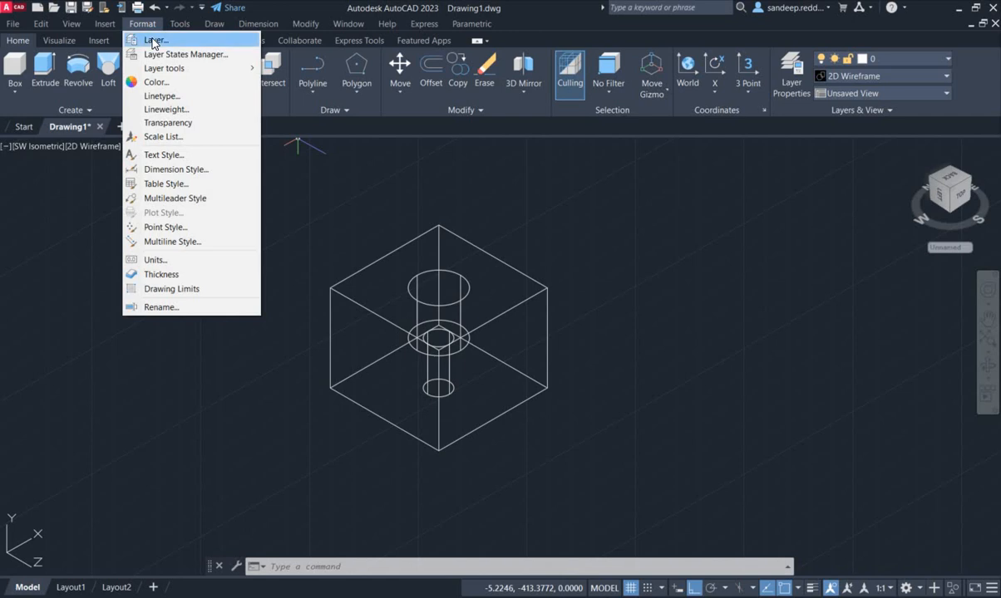
pyautogui.click(153, 40)
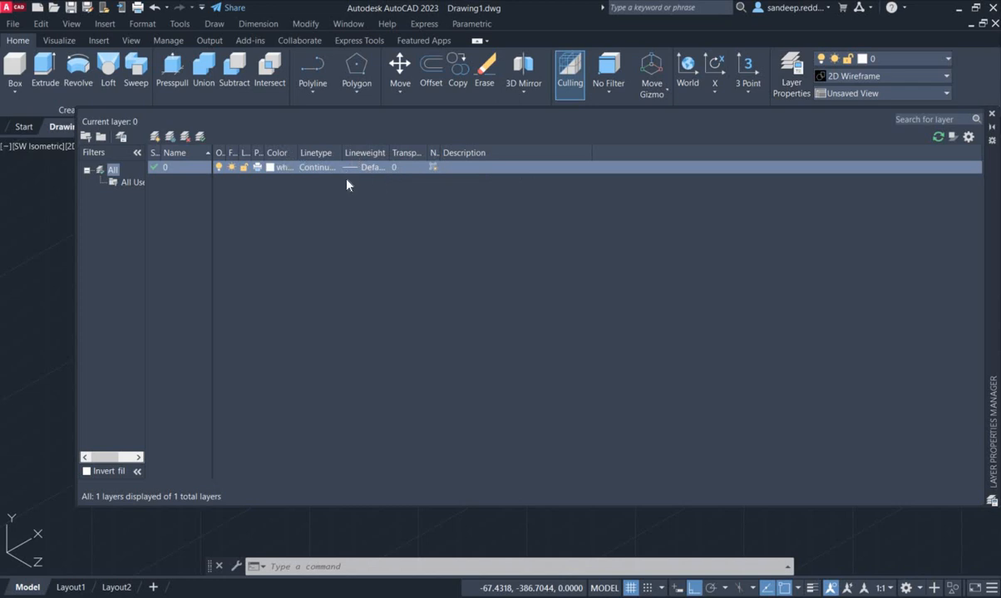
pyautogui.click(992, 117)
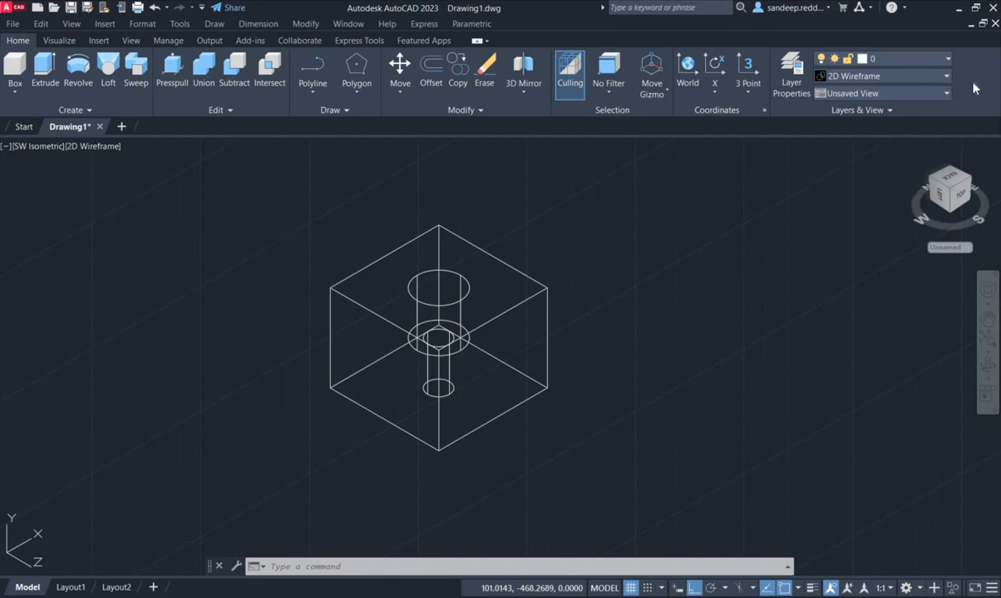
# Preview the uncut block in the Hidden visual style and return it to 2D Wireframe.
pyautogui.click(938, 76)
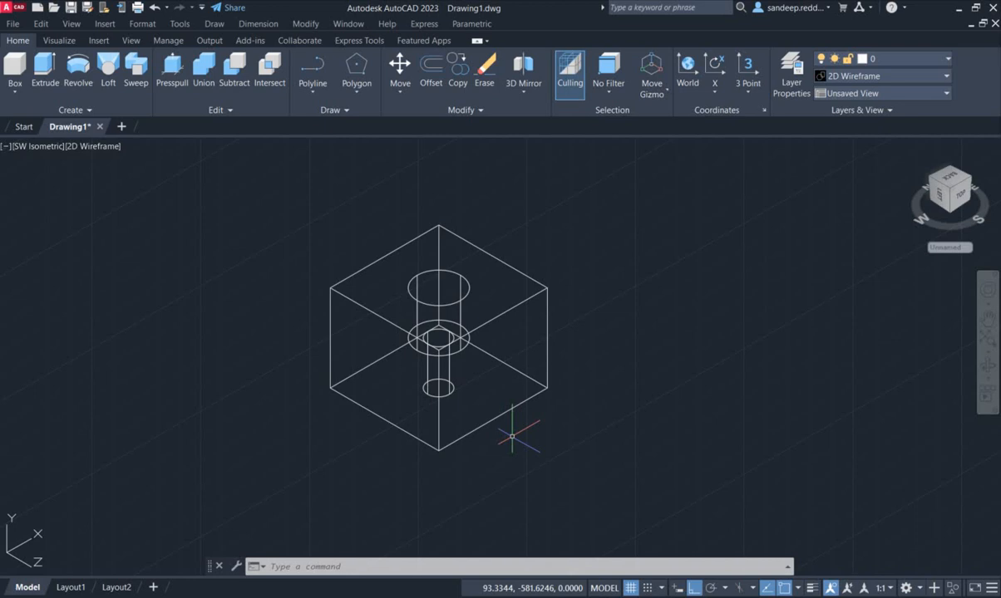
pyautogui.scroll(2, 512, 433)
pyautogui.scroll(-2, 512, 426)
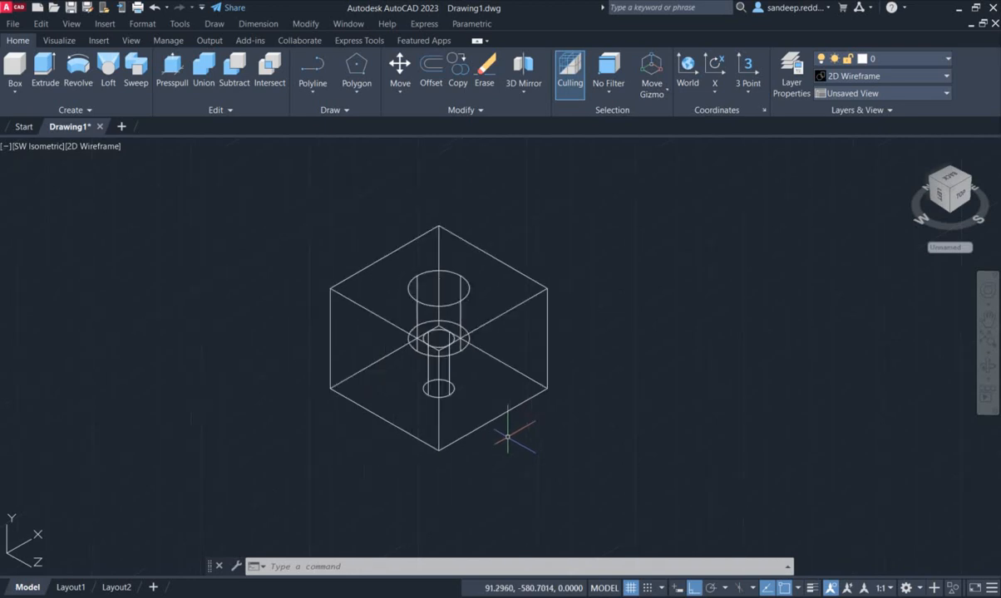
pyautogui.click(86, 146)
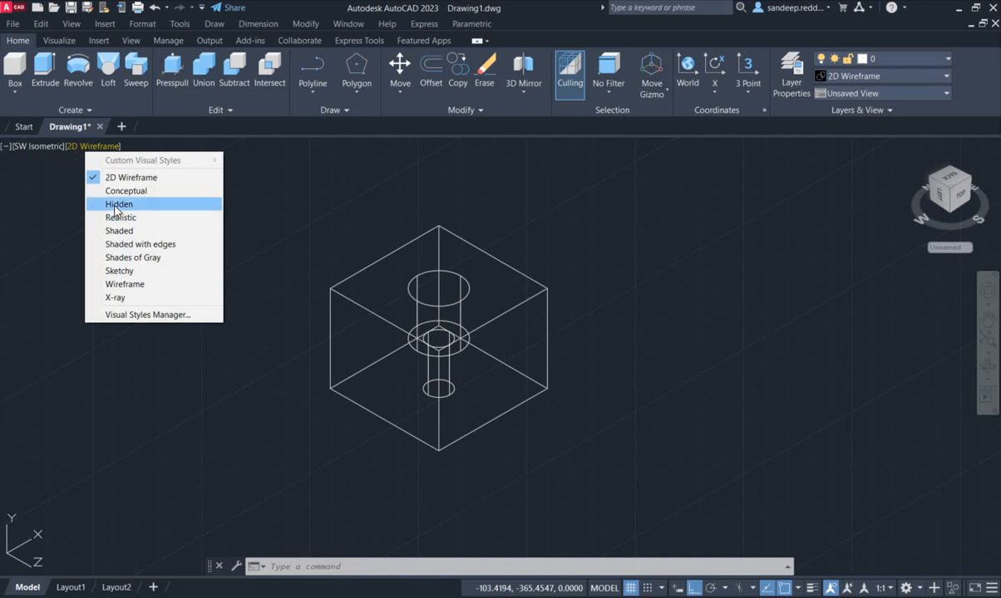
pyautogui.click(145, 205)
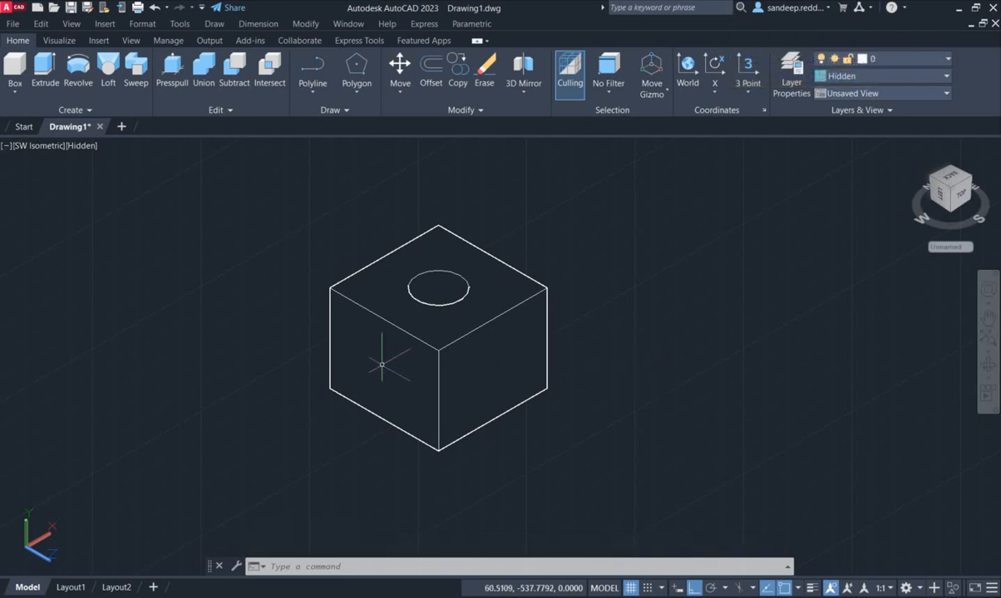
pyautogui.click(83, 145)
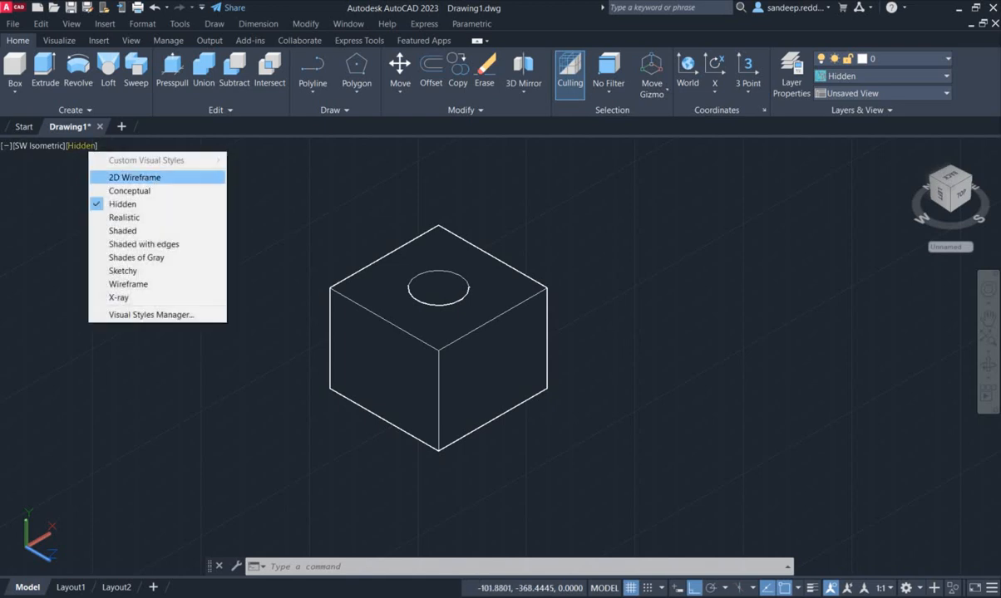
pyautogui.click(134, 177)
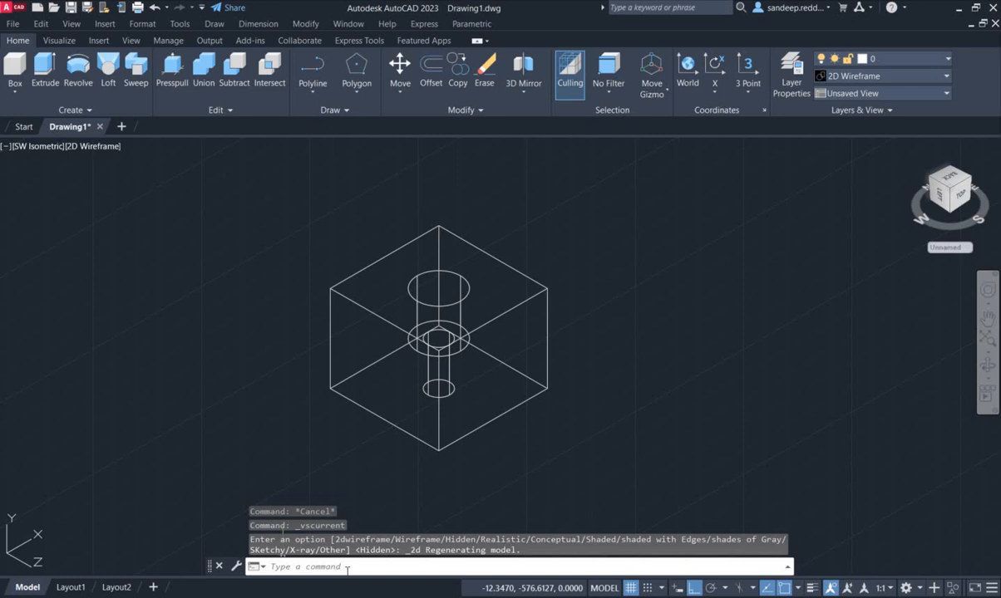
pyautogui.click(347, 569)
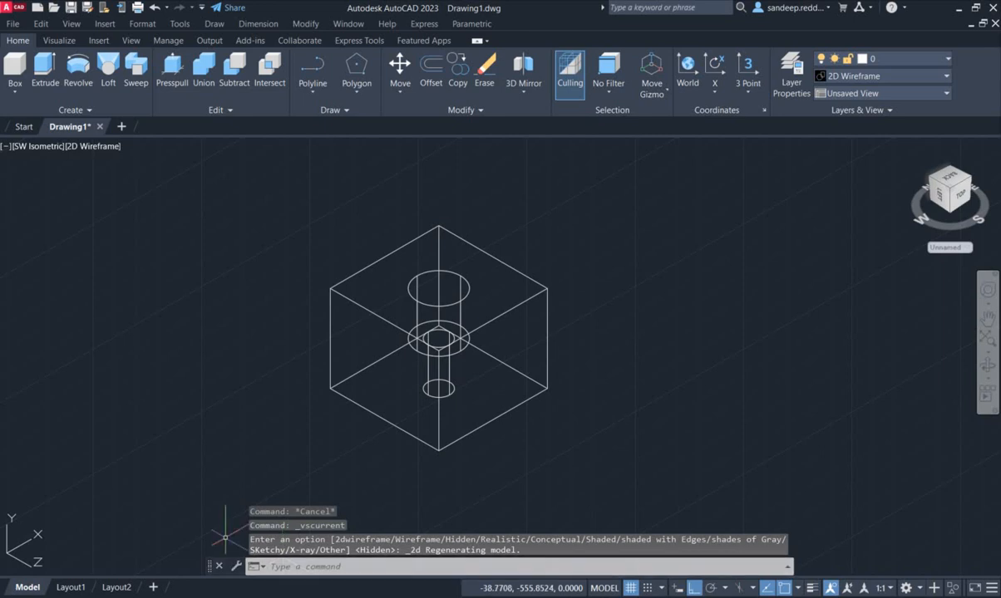
pyautogui.click(70, 588)
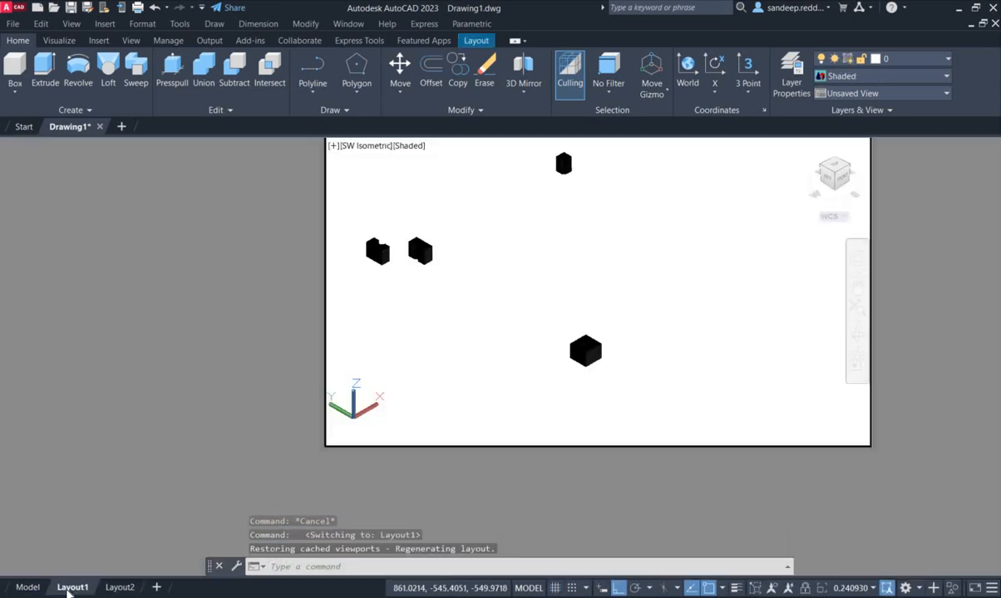
pyautogui.click(39, 587)
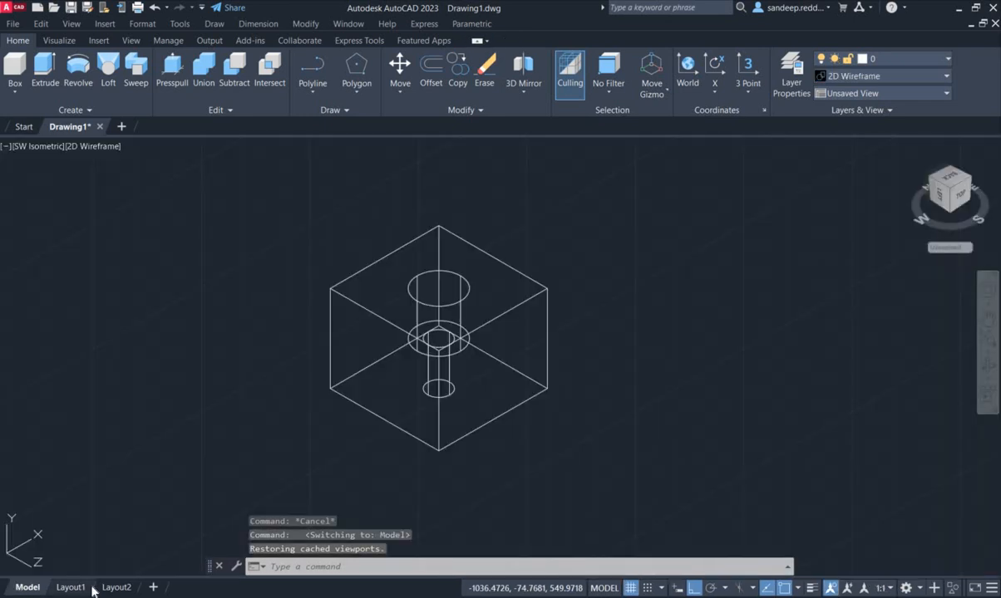
# Set the Layout1 viewport's visual style to 2D Wireframe and return to model space.
pyautogui.click(87, 588)
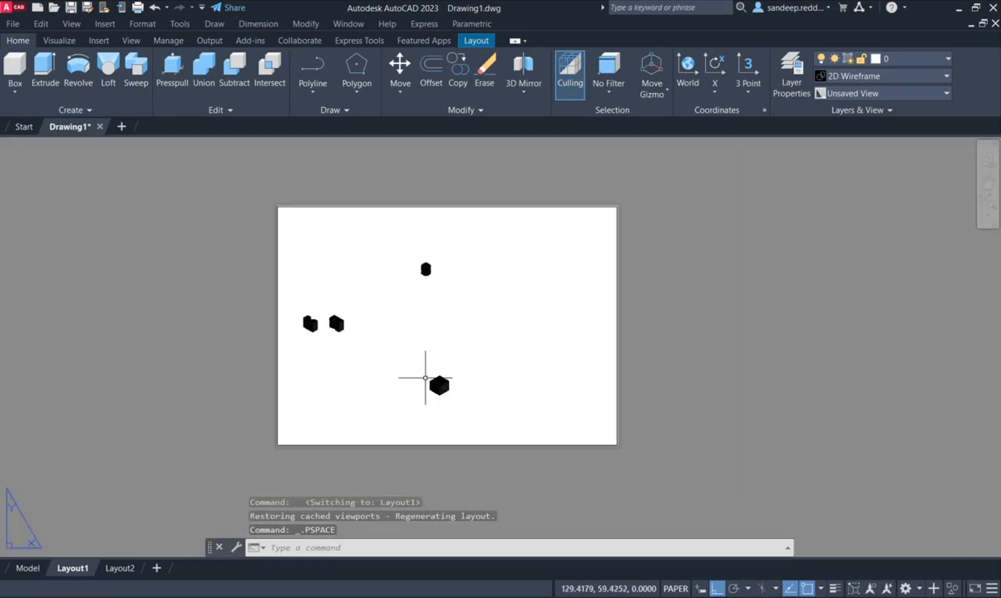
pyautogui.scroll(4, 429, 389)
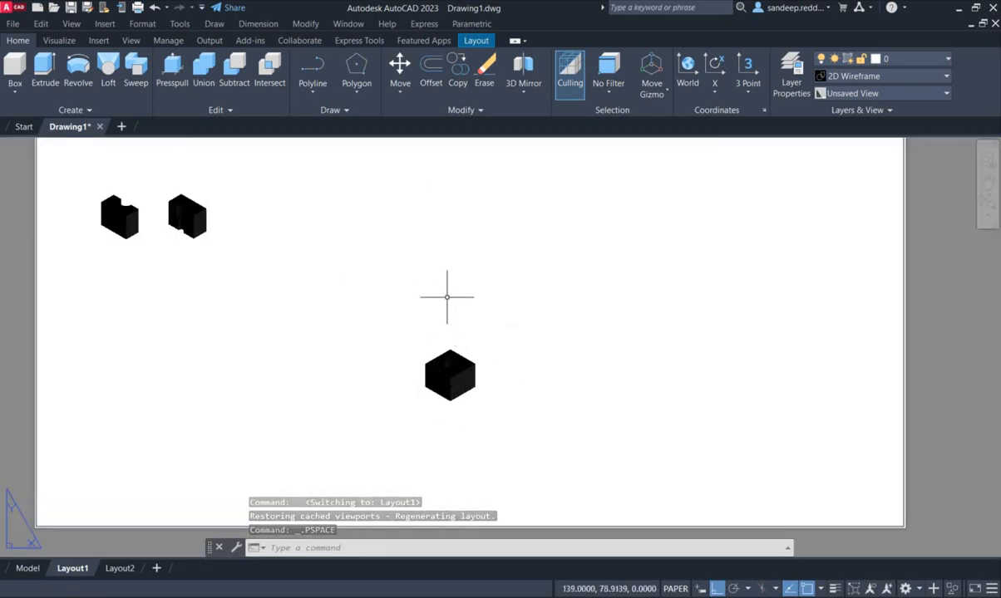
pyautogui.doubleClick(512, 335)
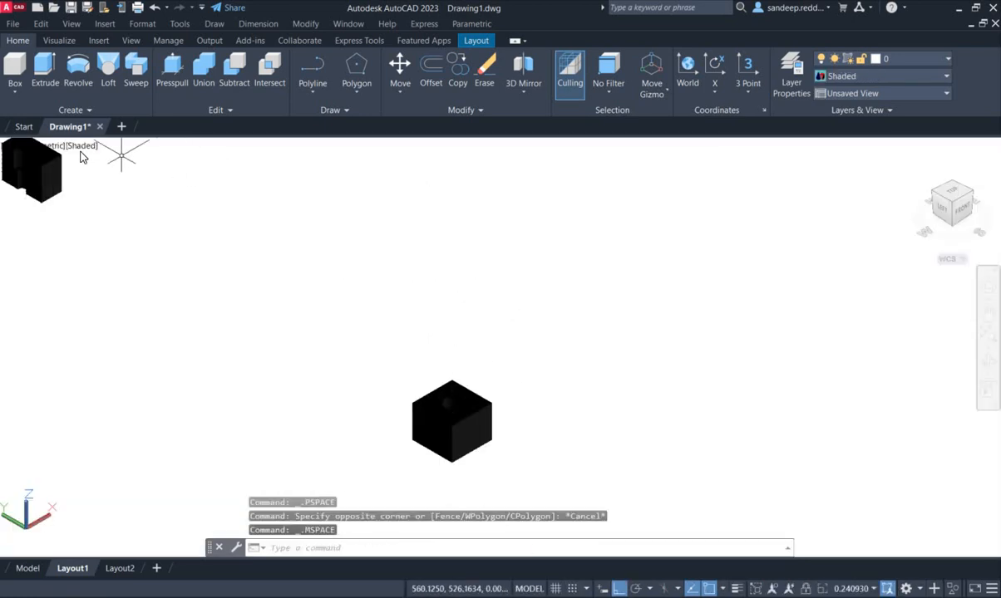
pyautogui.click(82, 147)
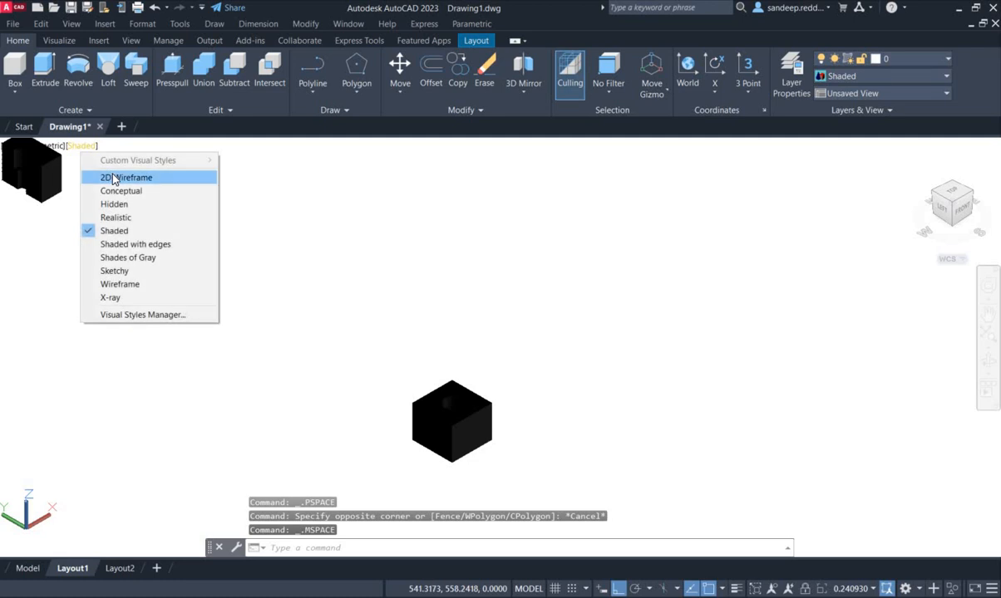
pyautogui.click(114, 178)
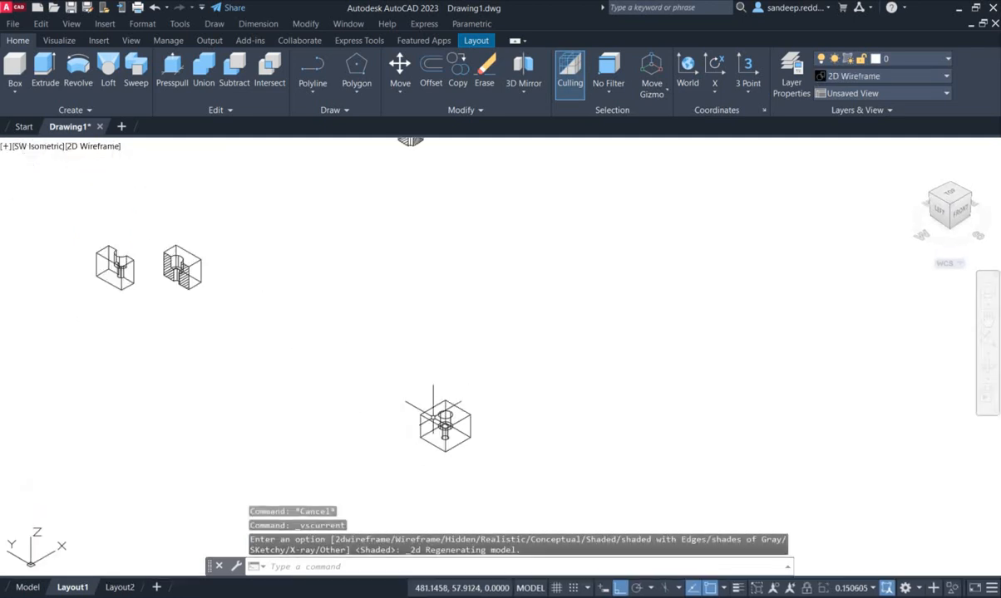
pyautogui.scroll(-4, 433, 407)
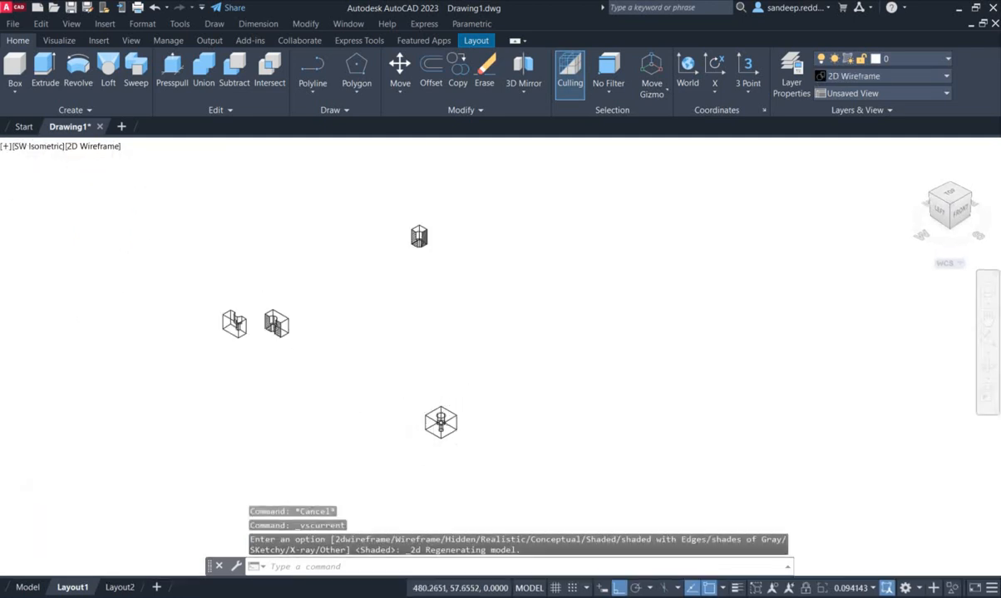
pyautogui.click(28, 587)
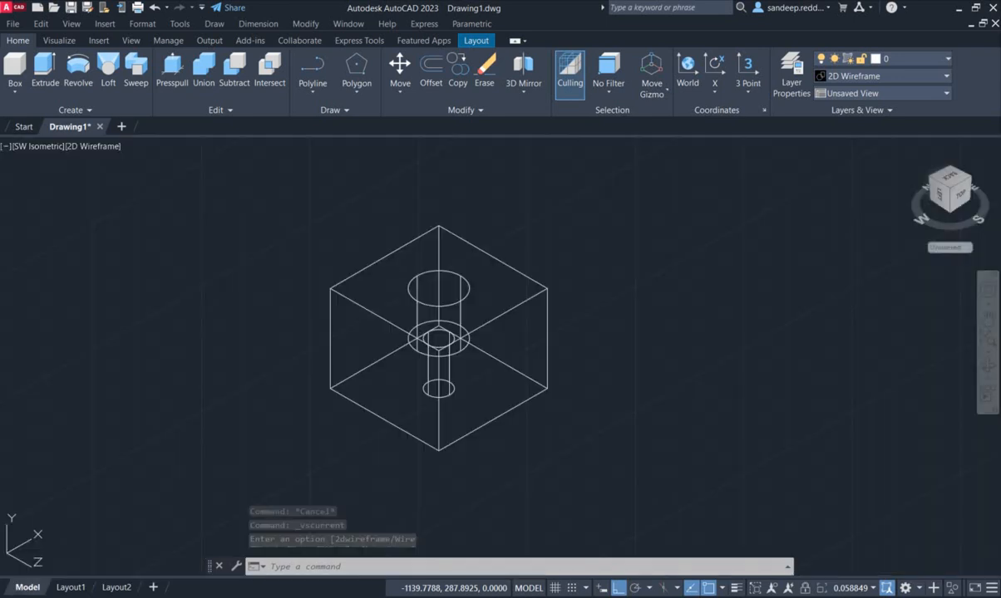
# Try to start the SOLPROF command in model space.
pyautogui.click(292, 569)
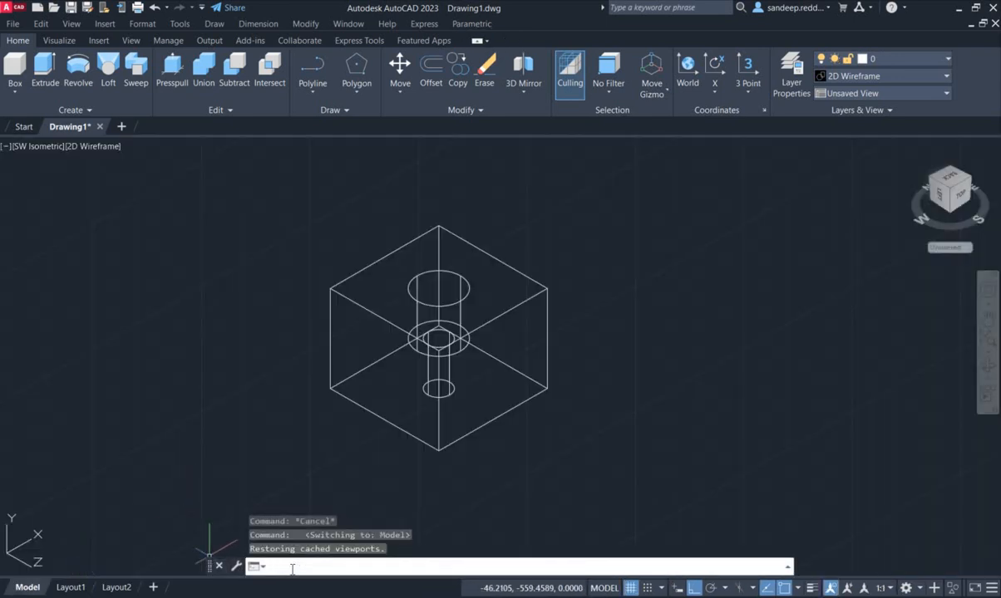
pyautogui.write('solprof')
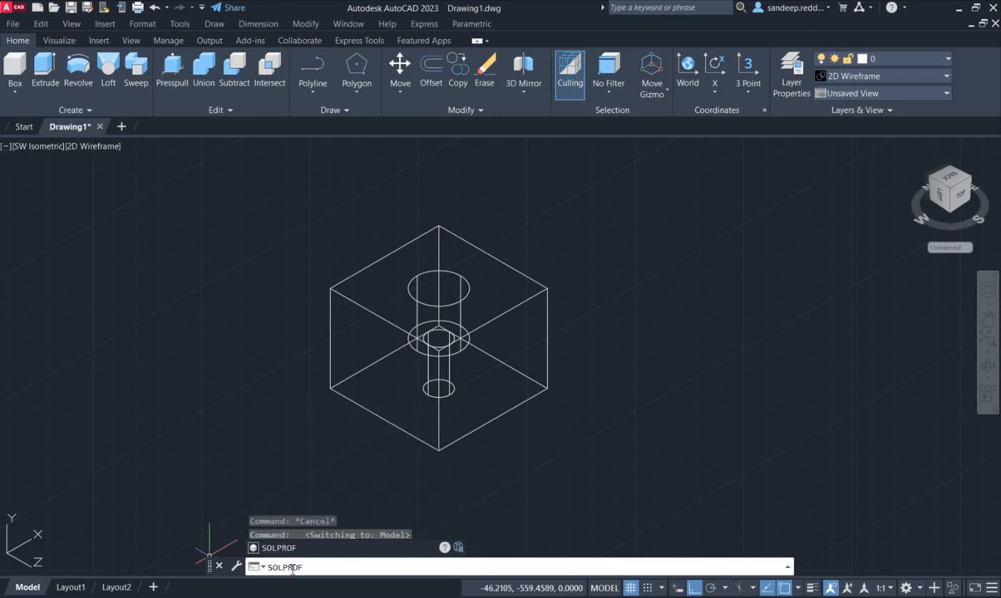
pyautogui.press('Return')
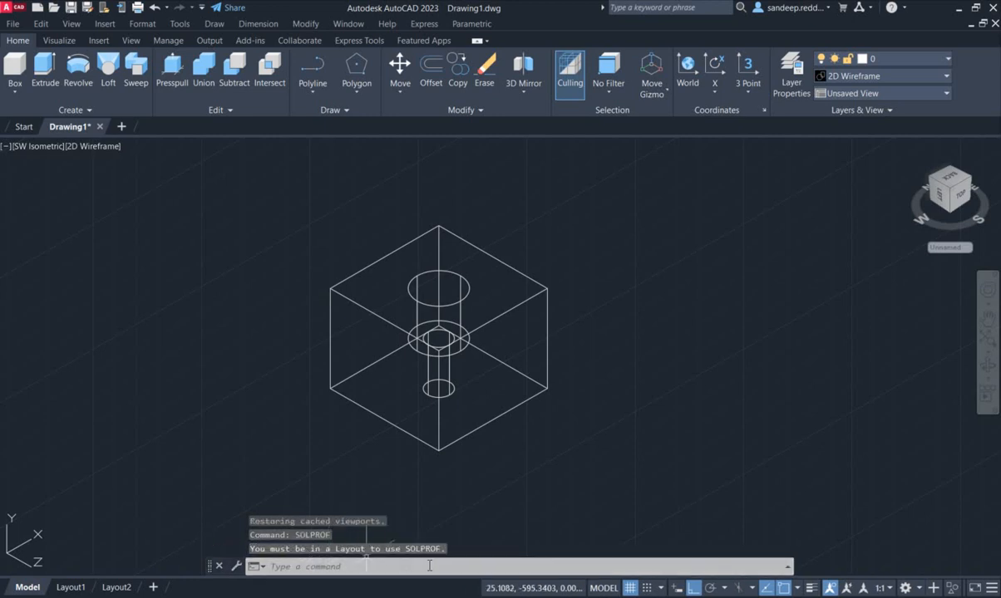
# Switch to Layout1 and locate the uncut block with the stepped hole in its viewport.
pyautogui.click(70, 588)
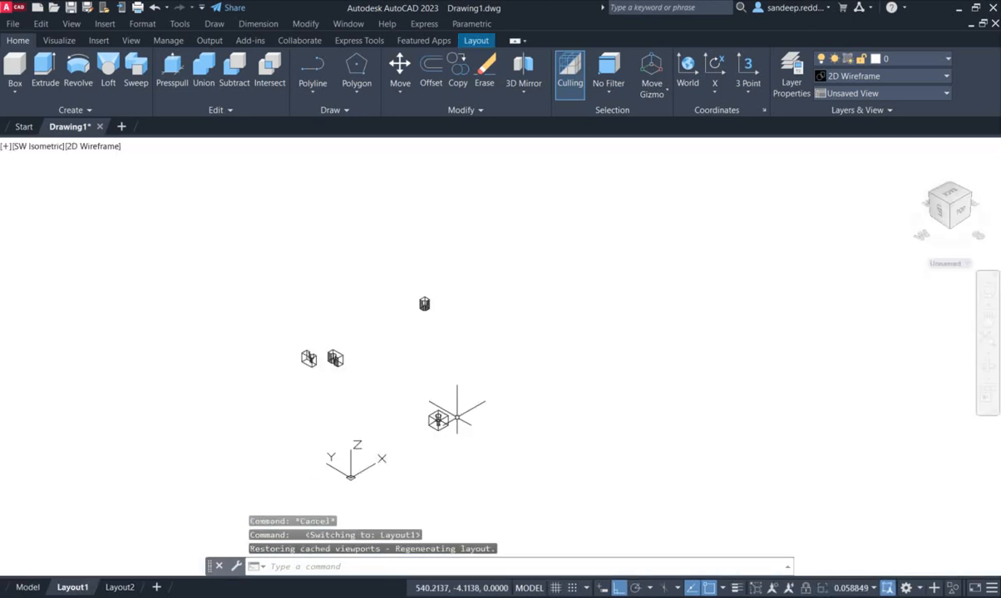
pyautogui.scroll(-5, 449, 418)
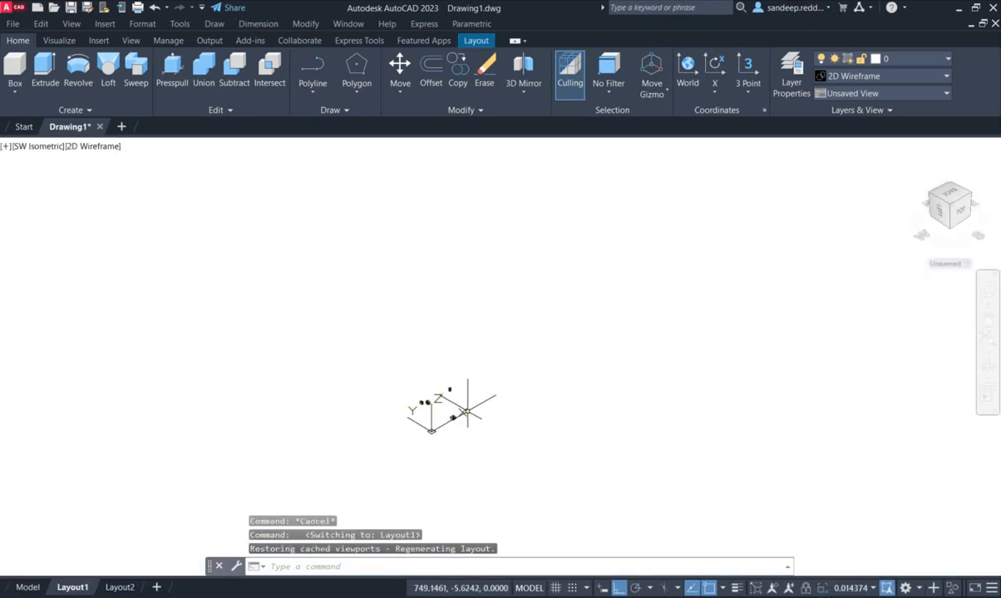
pyautogui.scroll(3, 469, 416)
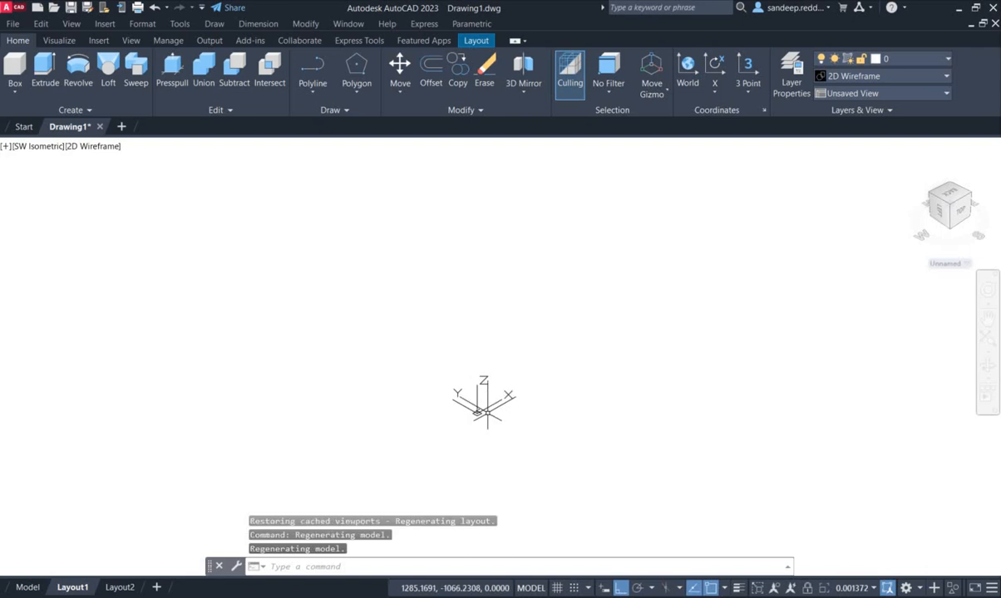
pyautogui.scroll(12, 472, 423)
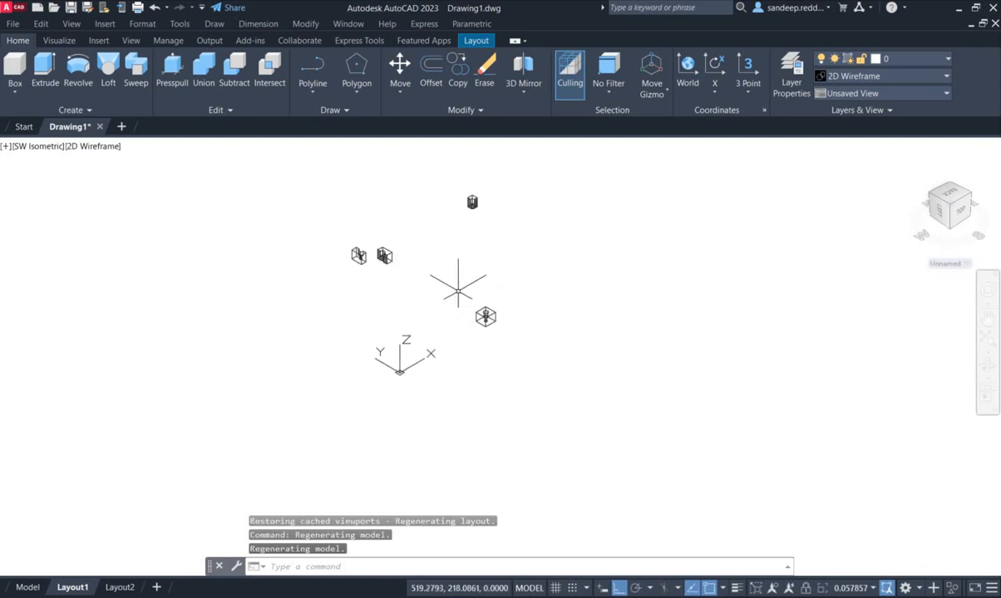
pyautogui.scroll(9, 478, 286)
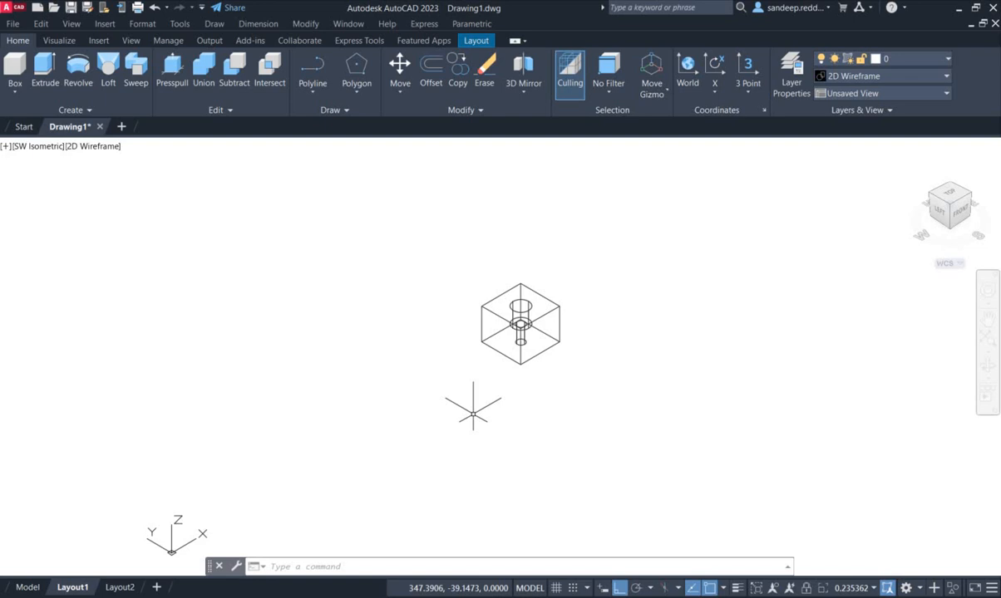
# Create a SOLPROF profile of the uncut block with hidden lines on a separate layer, no projection onto a plane, and tangential edges deleted.
pyautogui.click(307, 570)
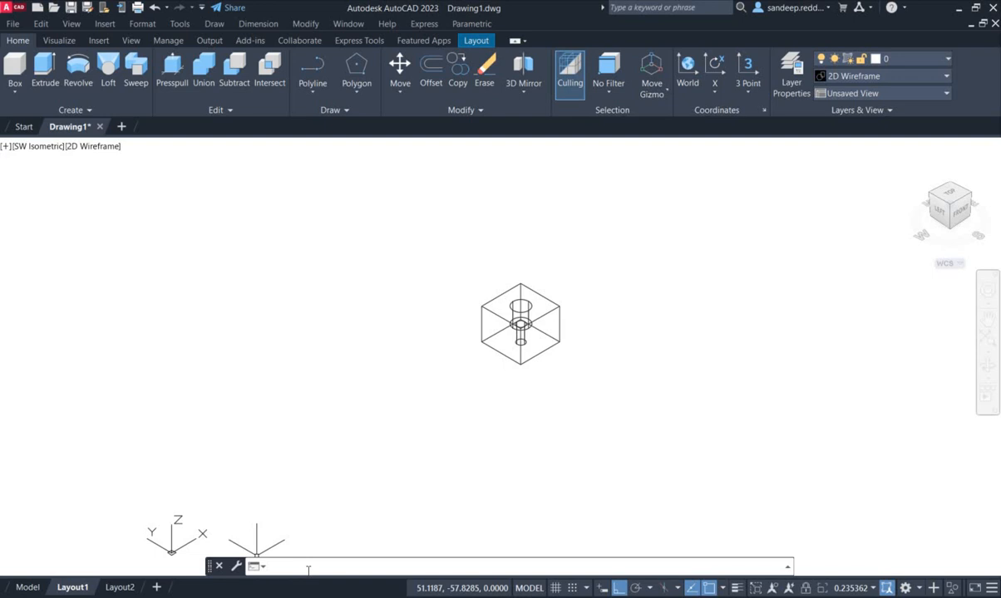
pyautogui.write('SOLPROF')
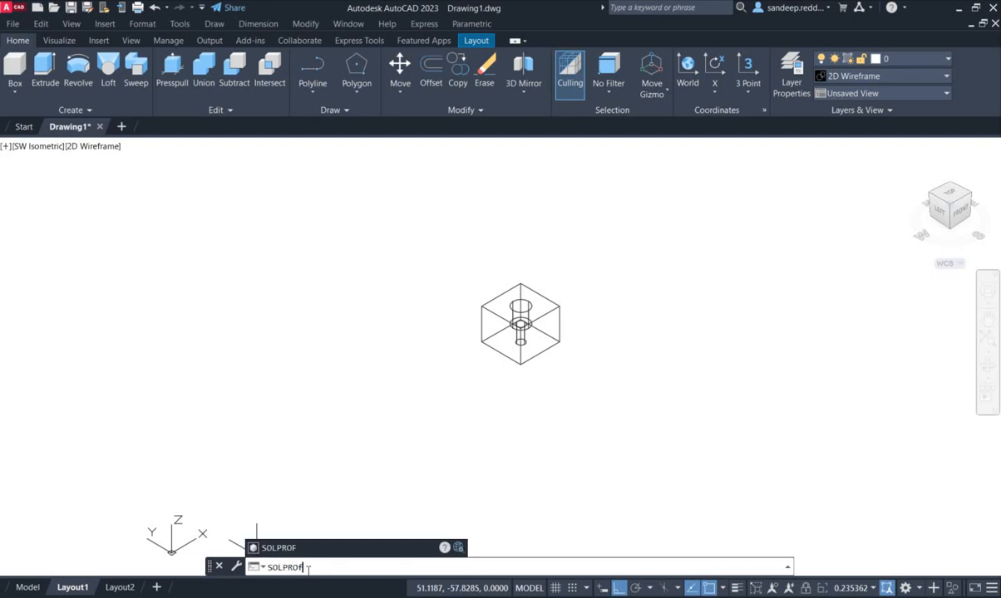
pyautogui.press('Return')
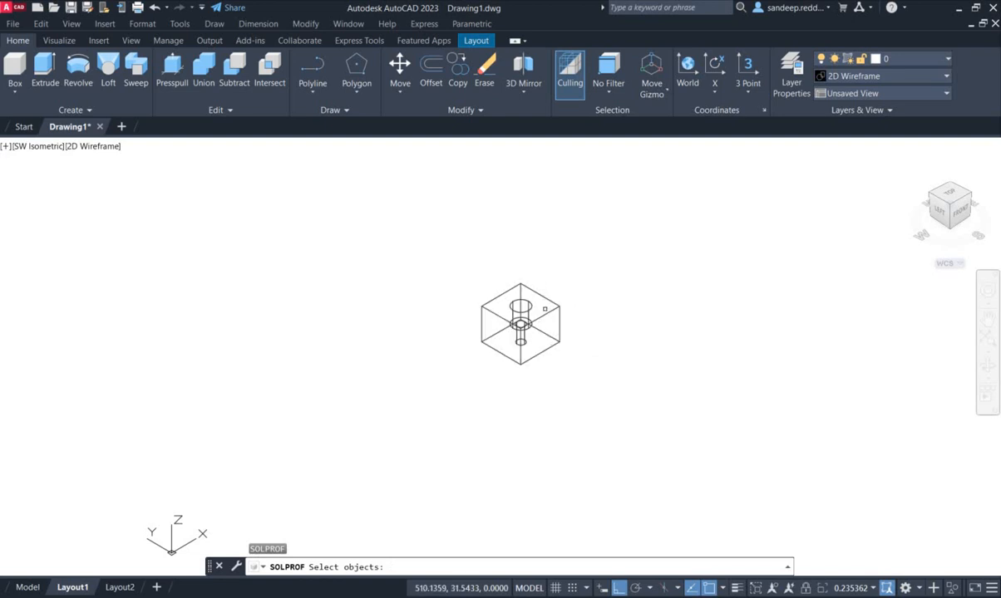
pyautogui.scroll(1, 547, 310)
pyautogui.scroll(1, 545, 314)
pyautogui.scroll(1, 518, 335)
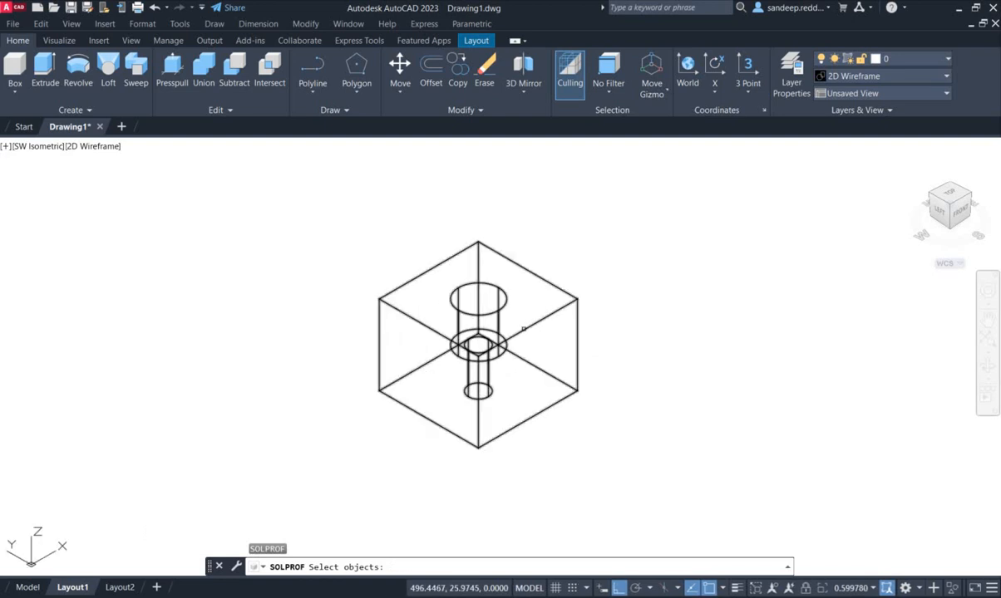
pyautogui.click(524, 330)
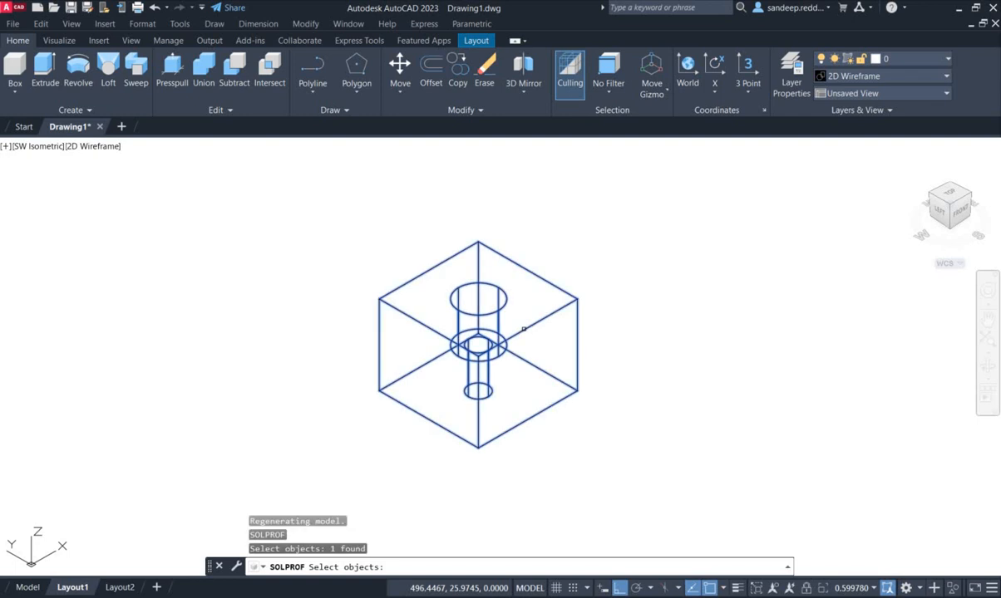
pyautogui.press('Return')
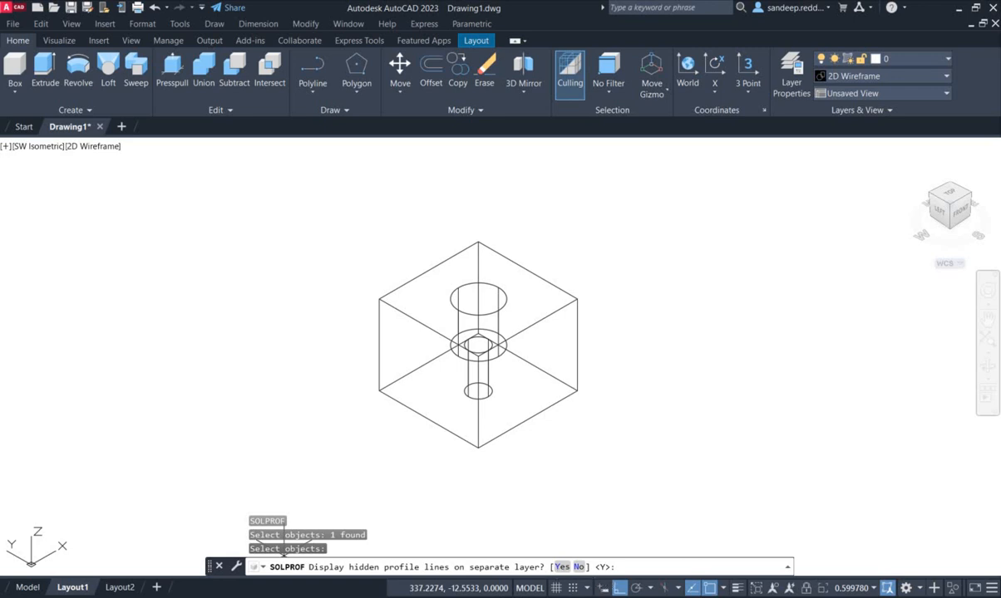
pyautogui.write('Y')
pyautogui.press('Return')
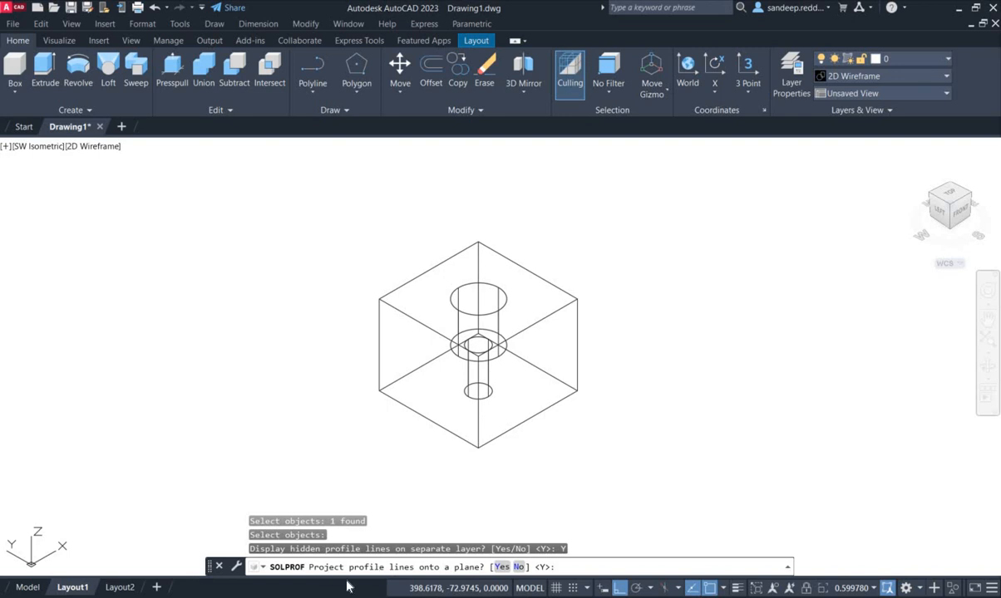
pyautogui.click(519, 567)
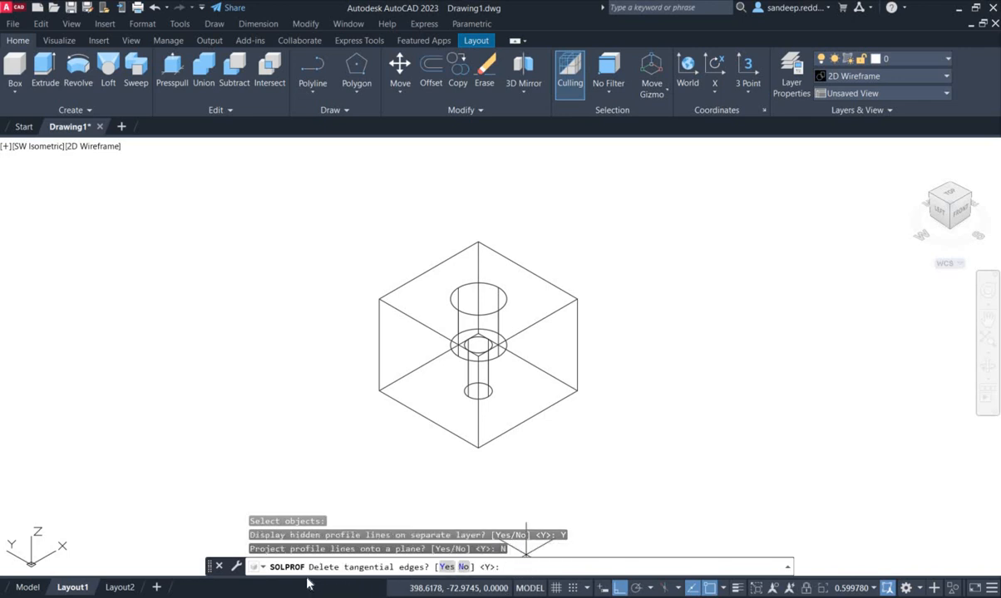
pyautogui.click(445, 567)
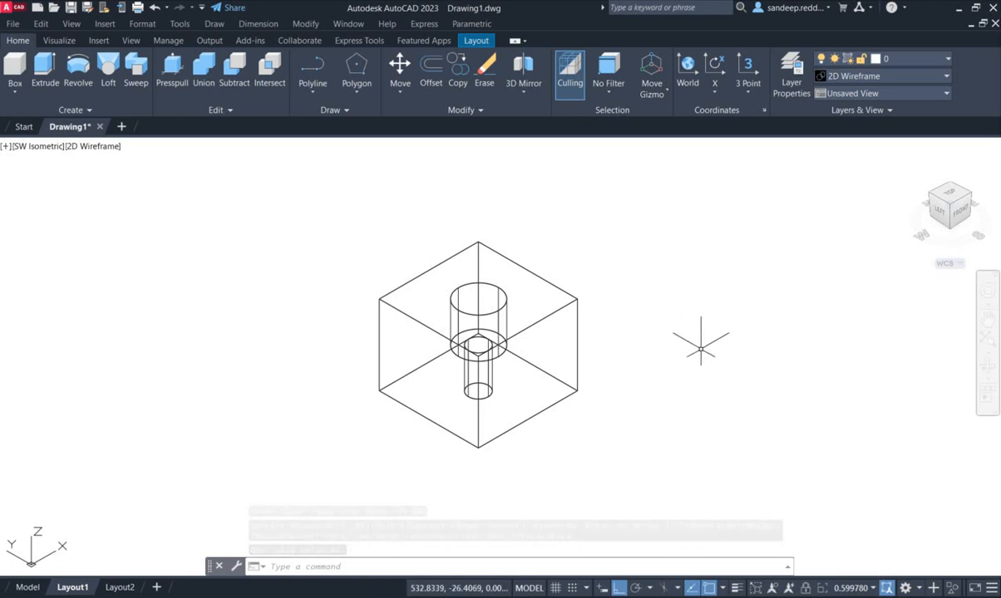
# Examine the profile layers PH-2DC and PV-2DC in the Layer Properties Manager, and close it.
pyautogui.click(146, 25)
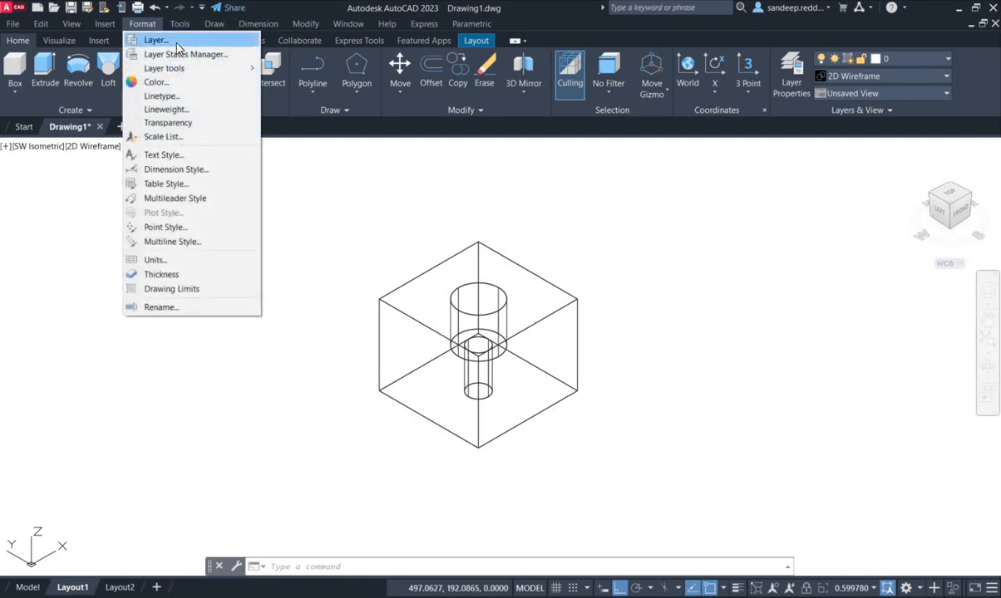
pyautogui.click(163, 41)
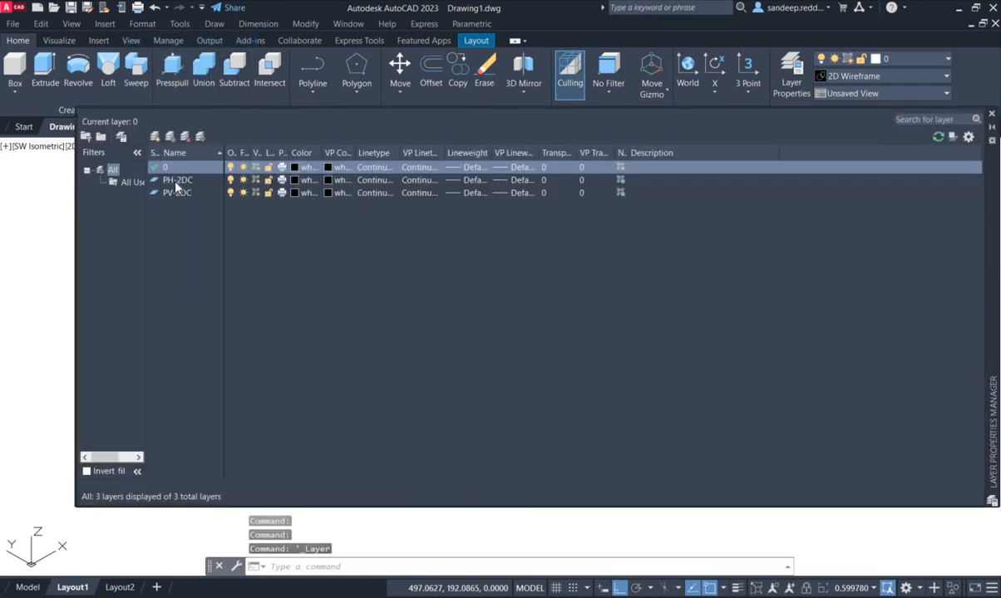
pyautogui.click(175, 183)
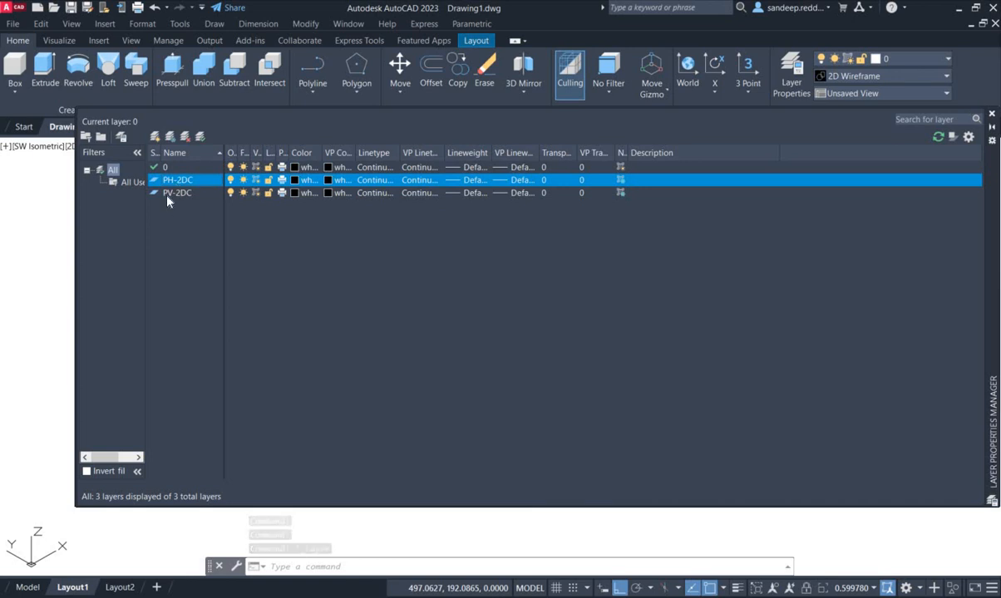
pyautogui.click(171, 195)
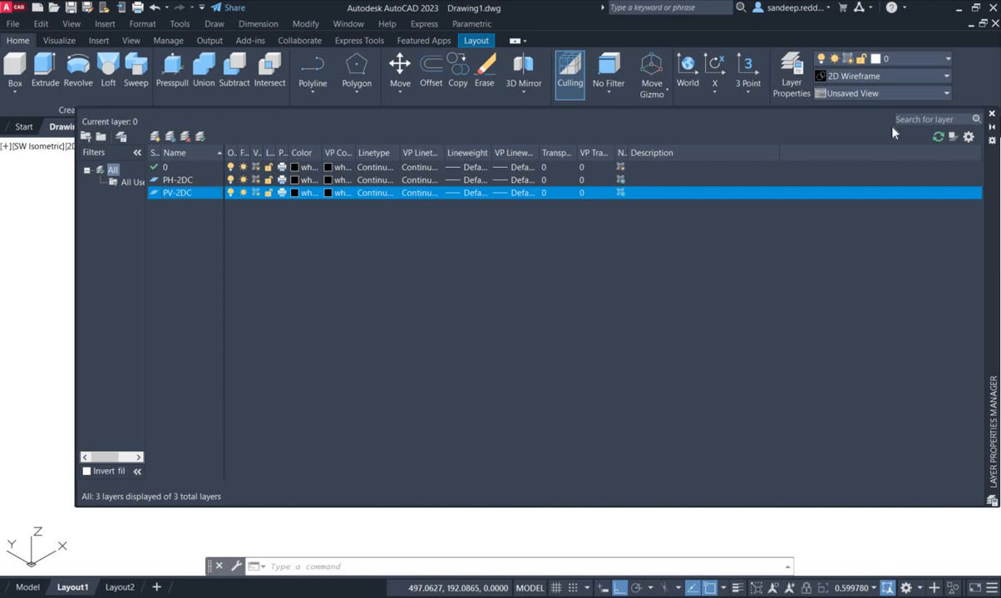
pyautogui.click(991, 113)
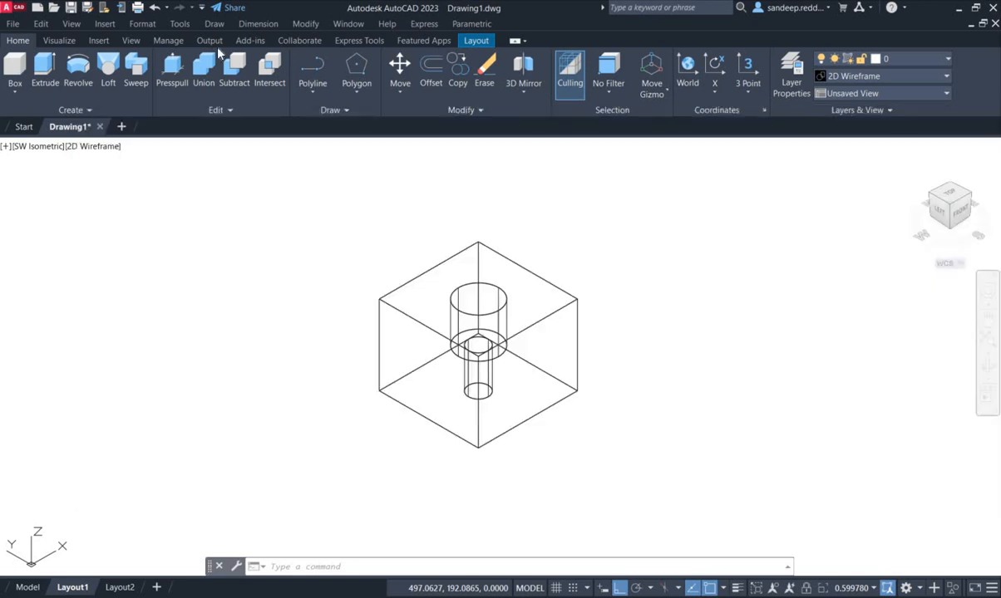
# Load the HIDDENX2 linetype from acadiso.lin into the drawing.
pyautogui.click(128, 25)
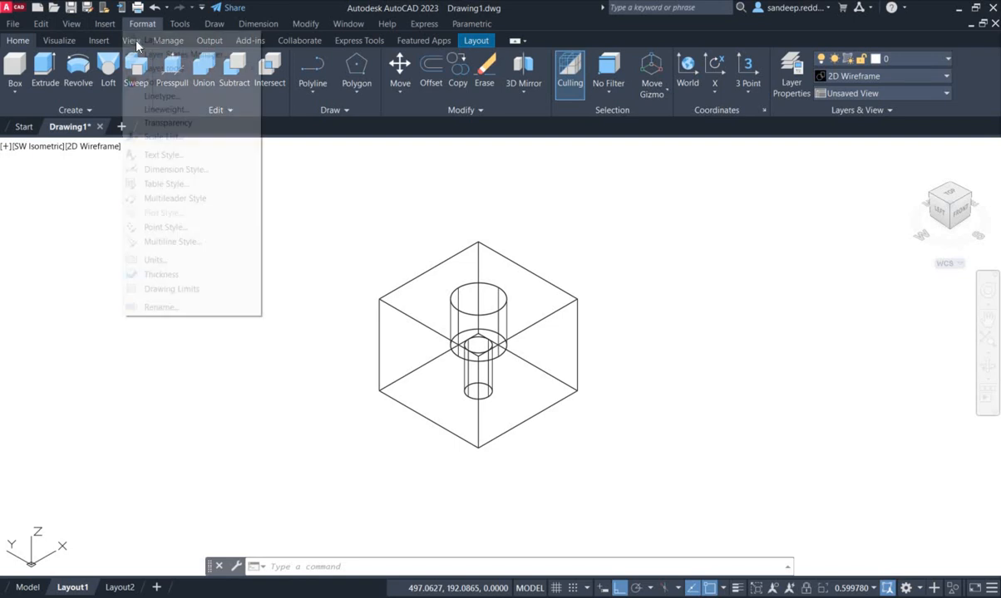
pyautogui.click(170, 96)
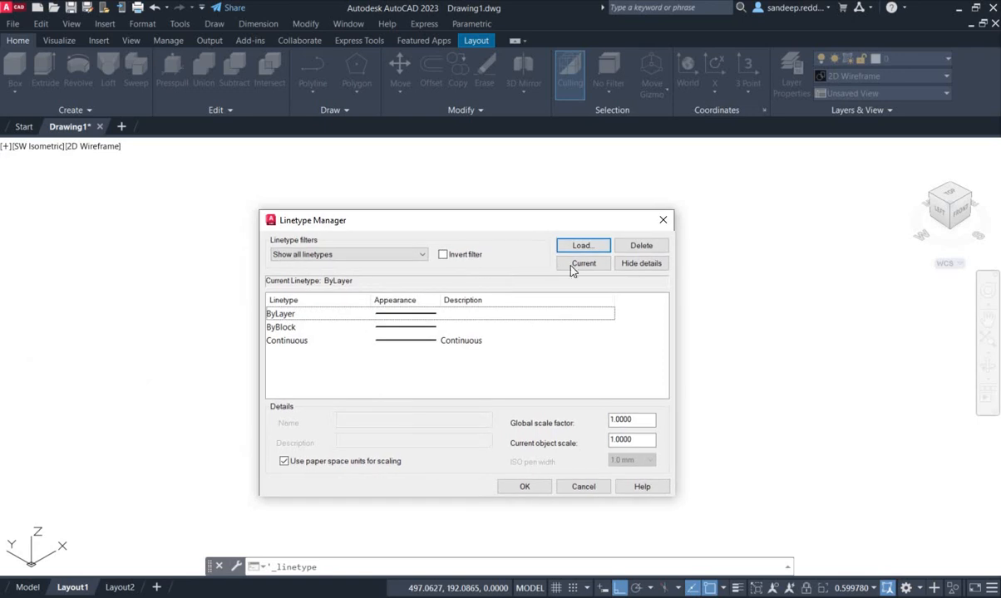
pyautogui.click(580, 247)
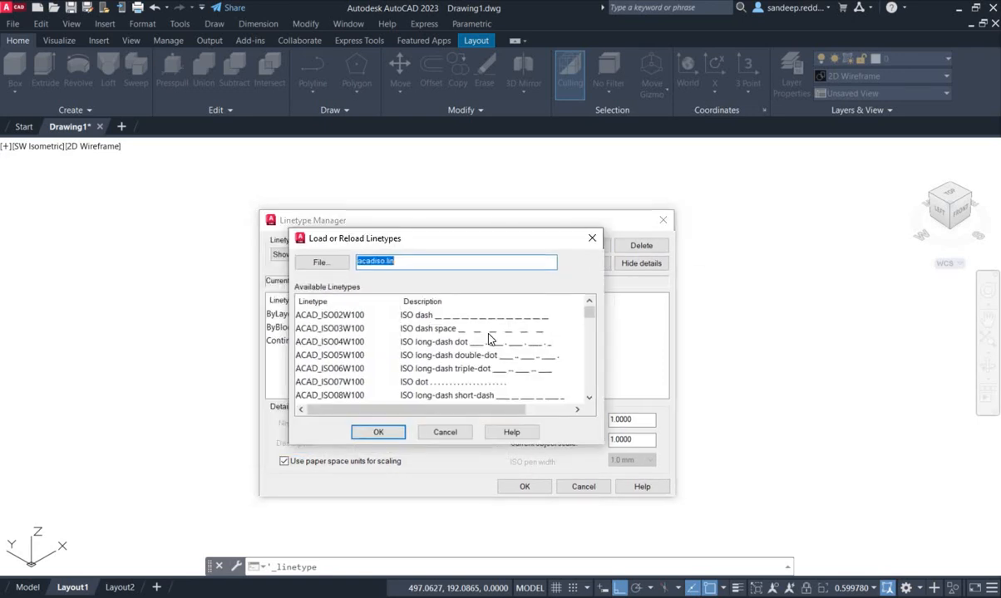
pyautogui.scroll(-9, 457, 337)
pyautogui.scroll(3, 415, 346)
pyautogui.scroll(-4, 417, 347)
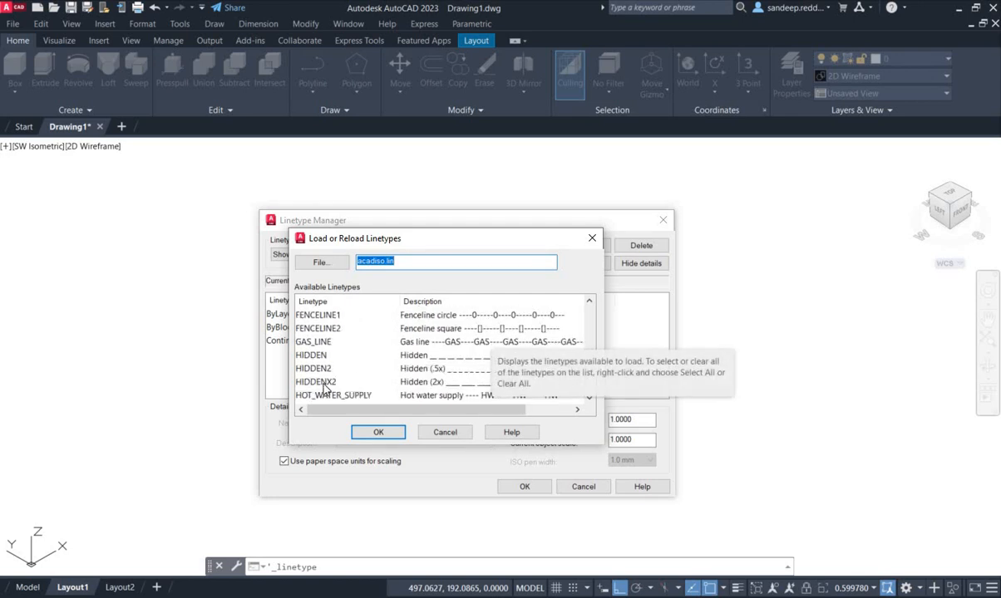
pyautogui.click(327, 383)
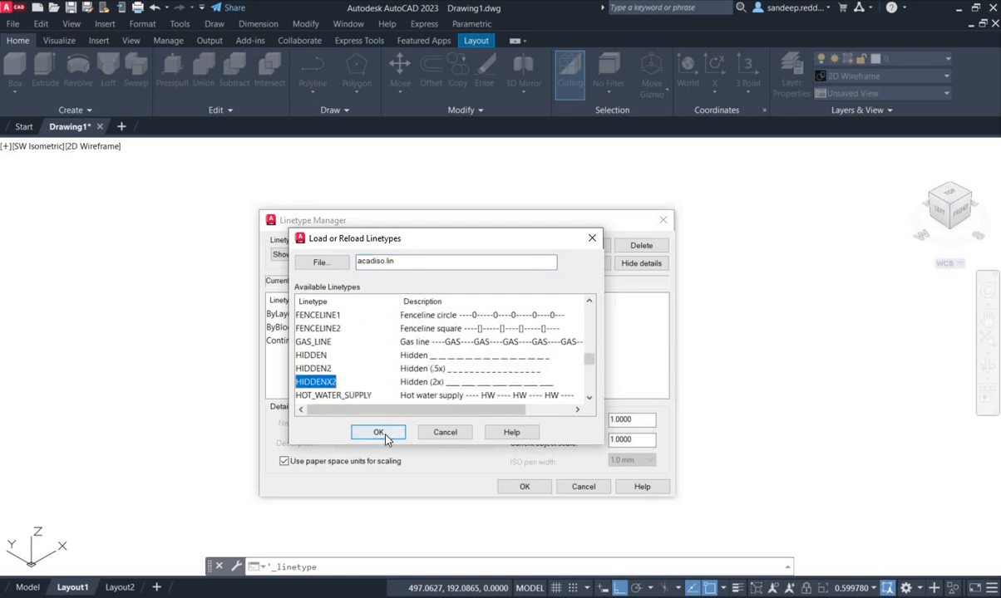
pyautogui.click(378, 432)
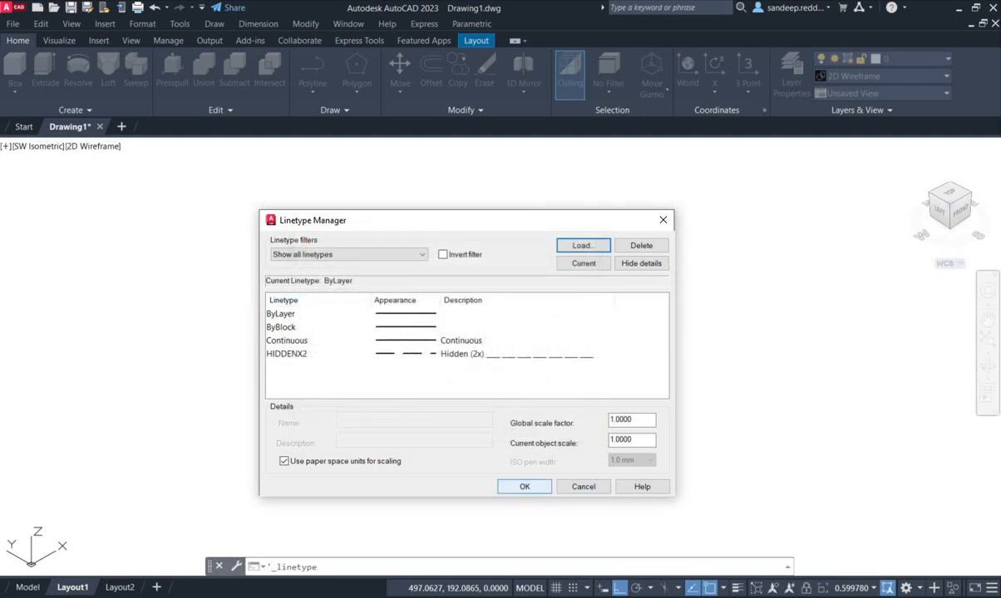
pyautogui.click(525, 487)
# Assign the HIDDENX2 linetype to layer PH-2DC and close the Layer Properties Manager.
pyautogui.click(142, 23)
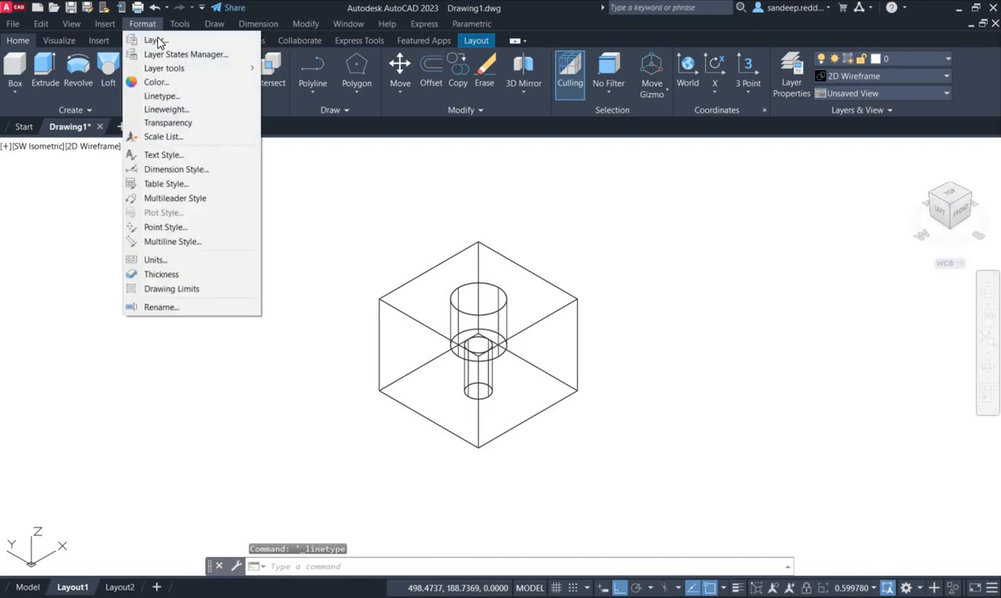
pyautogui.click(154, 40)
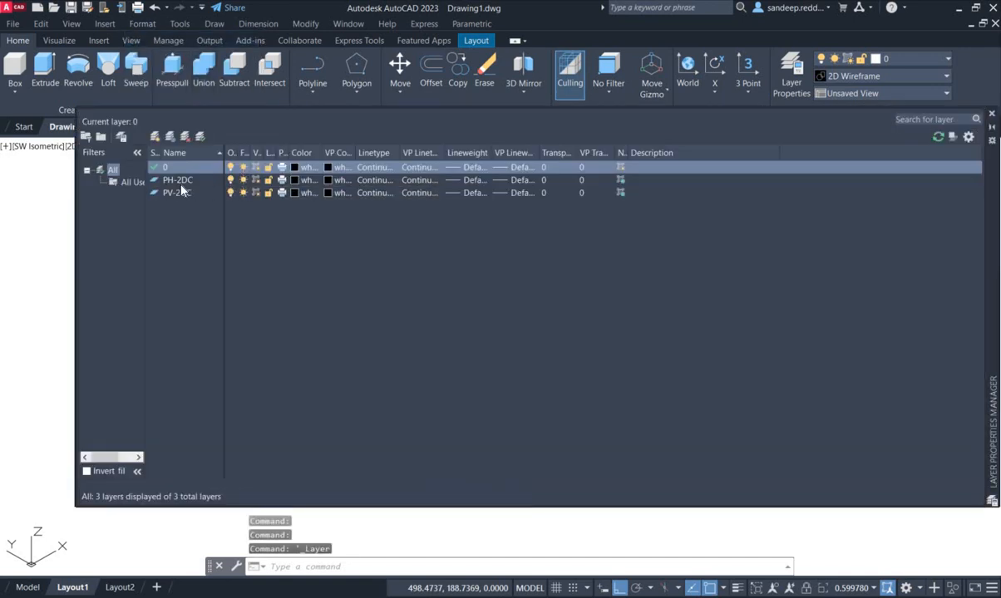
pyautogui.click(373, 184)
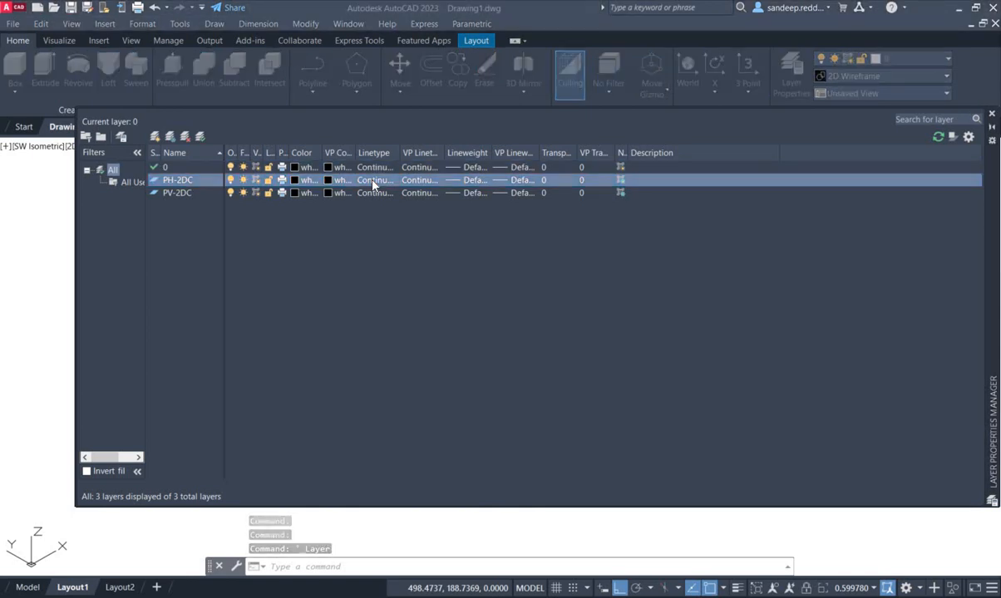
pyautogui.moveTo(15, 239); pyautogui.dragTo(481, 186)
pyautogui.click(275, 255)
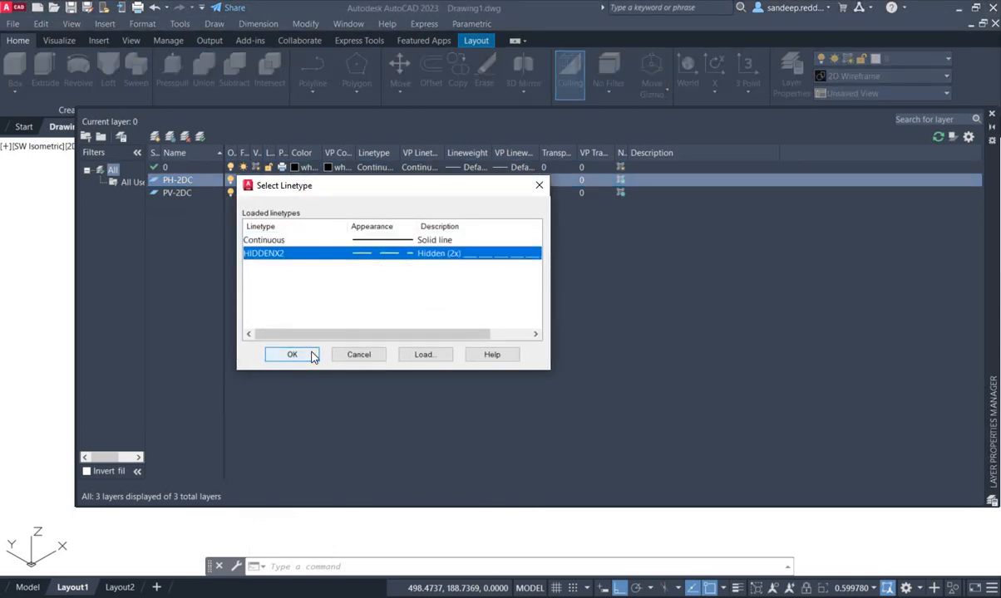
pyautogui.click(293, 355)
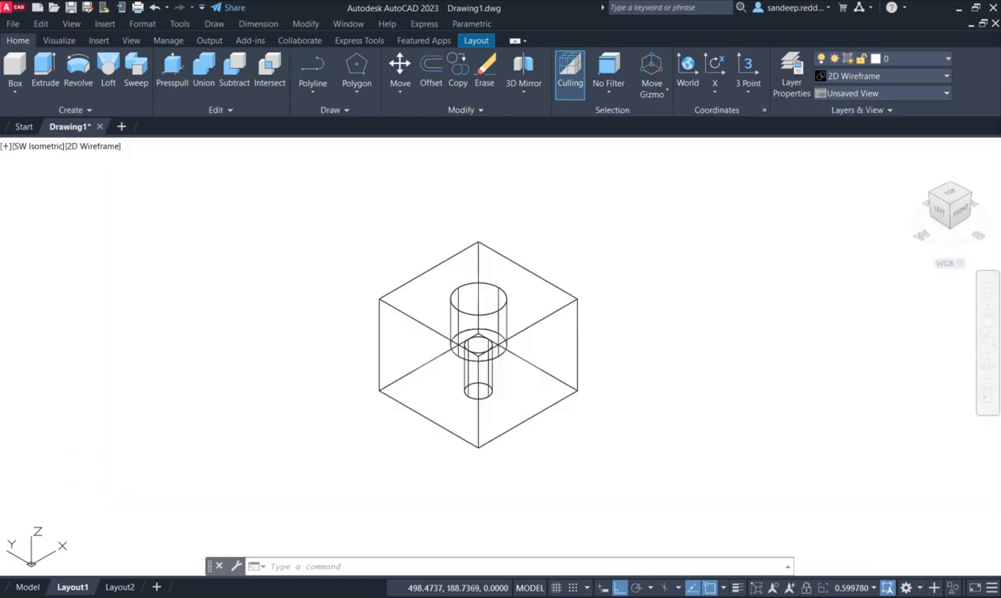
pyautogui.click(992, 114)
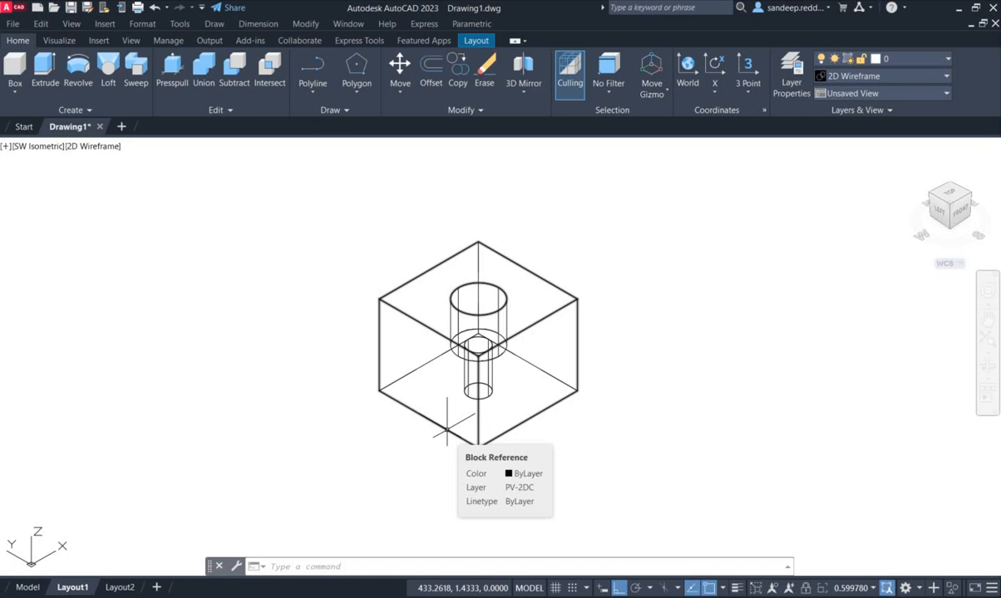
# Move the visible-line and hidden-line profile blocks together off the solid to the empty area beside it, with Ortho off.
pyautogui.click(447, 429)
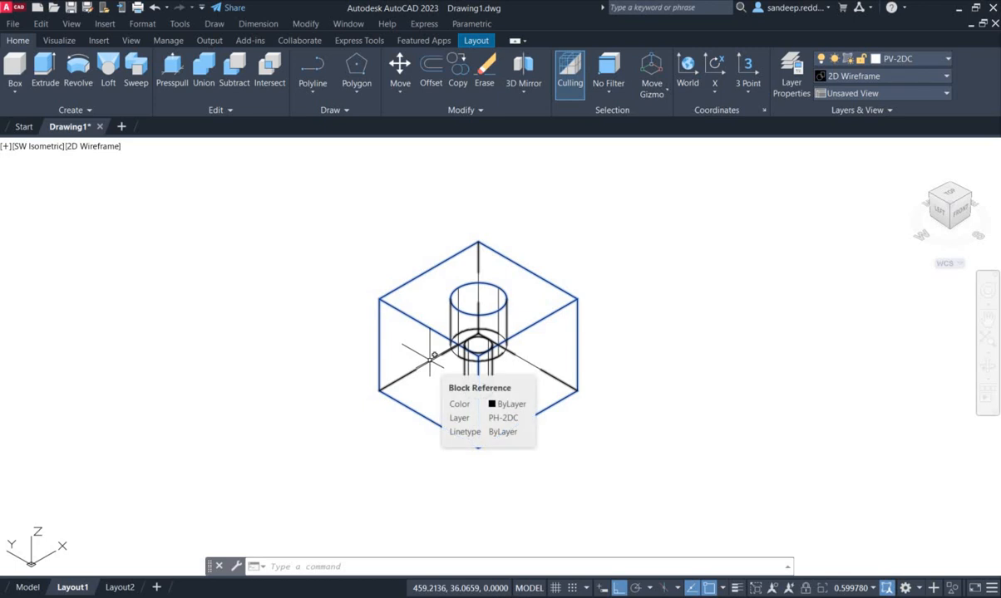
pyautogui.press('Escape')
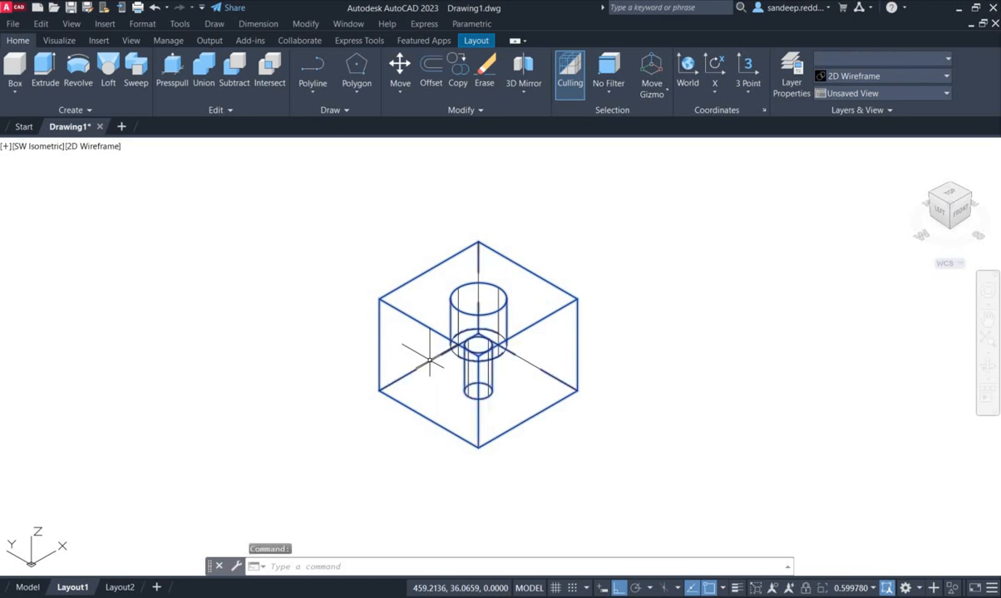
pyautogui.write('move')
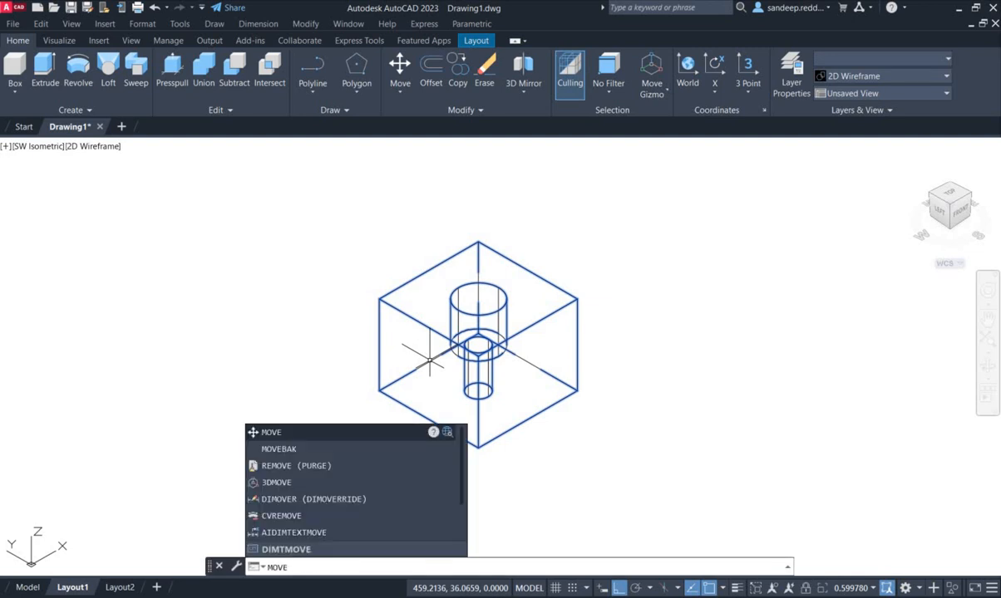
pyautogui.press('Return')
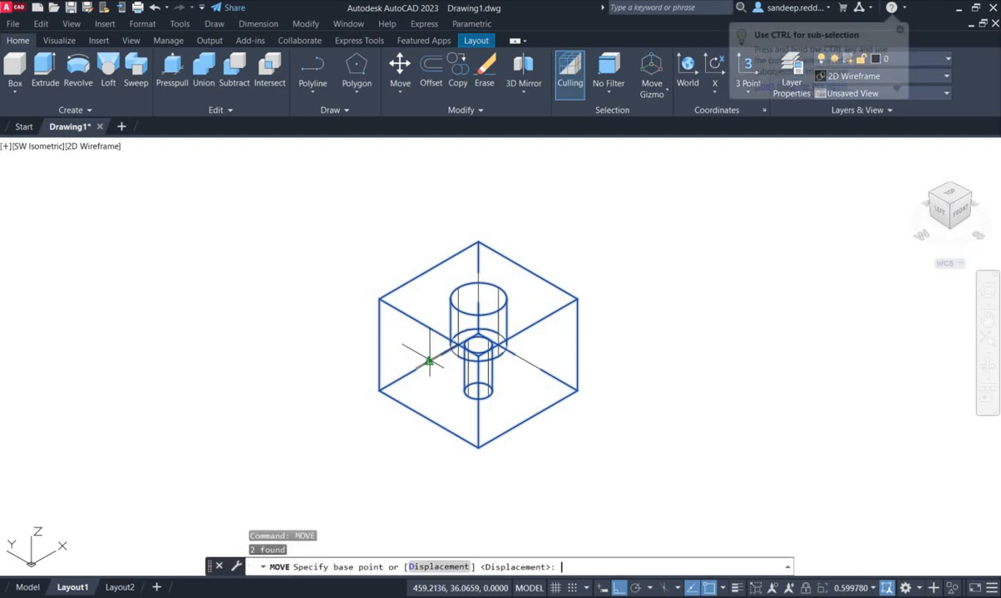
pyautogui.click(577, 390)
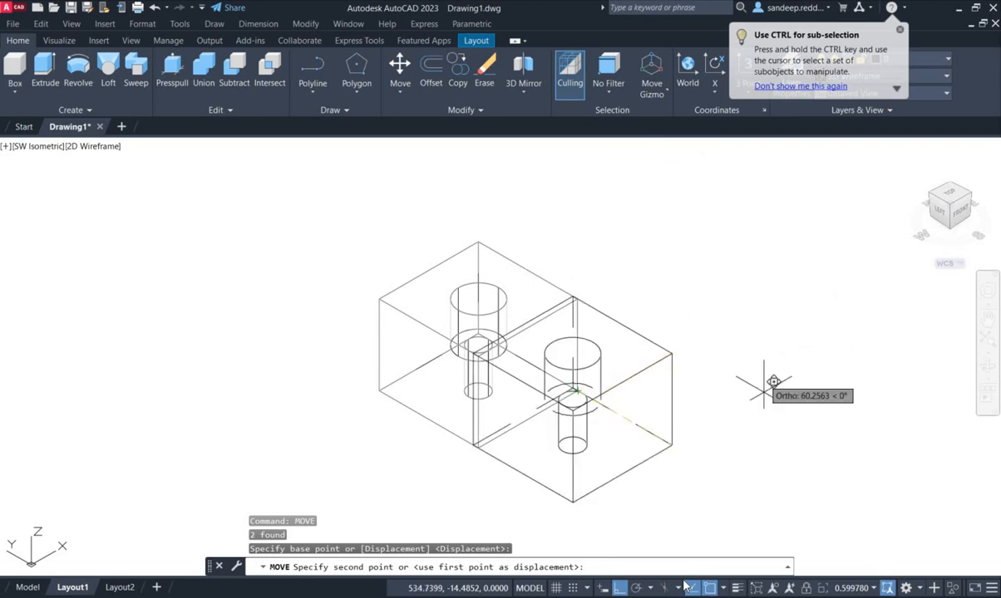
pyautogui.press('F8')
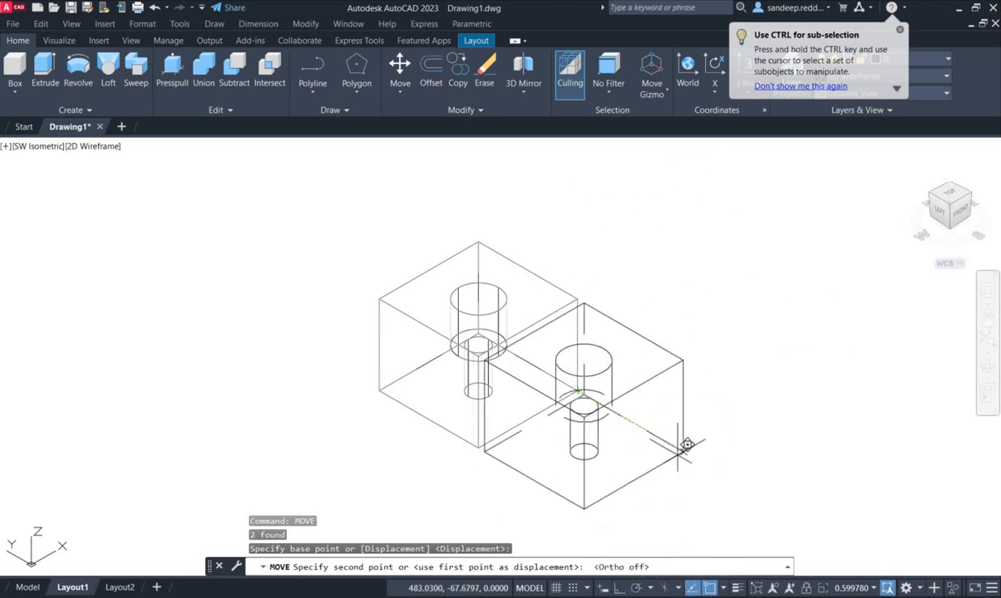
pyautogui.click(874, 388)
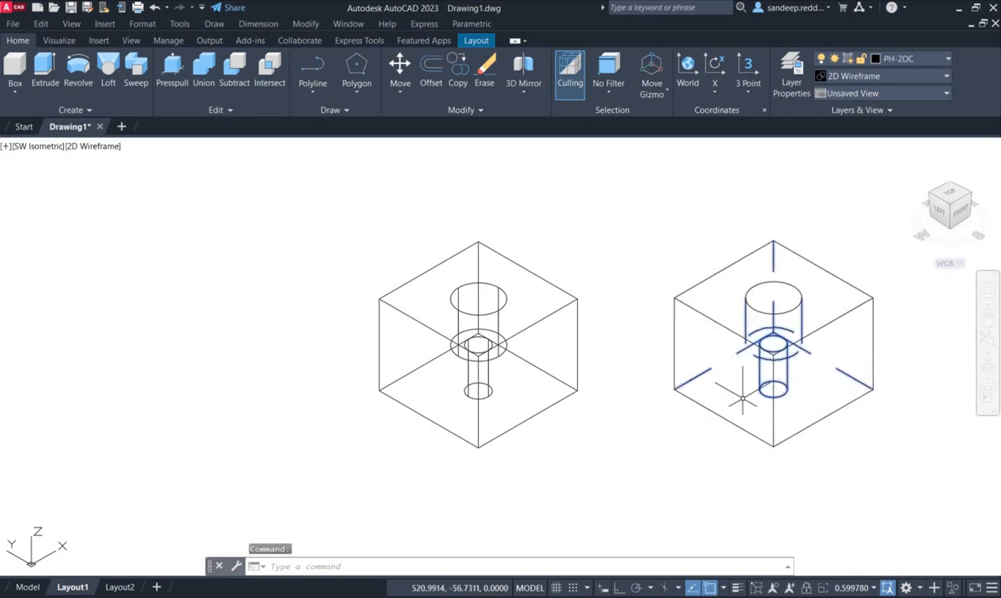
# Check the moved profile's hidden-line and visible-line blocks individually, and clear the selection.
pyautogui.press('Escape')
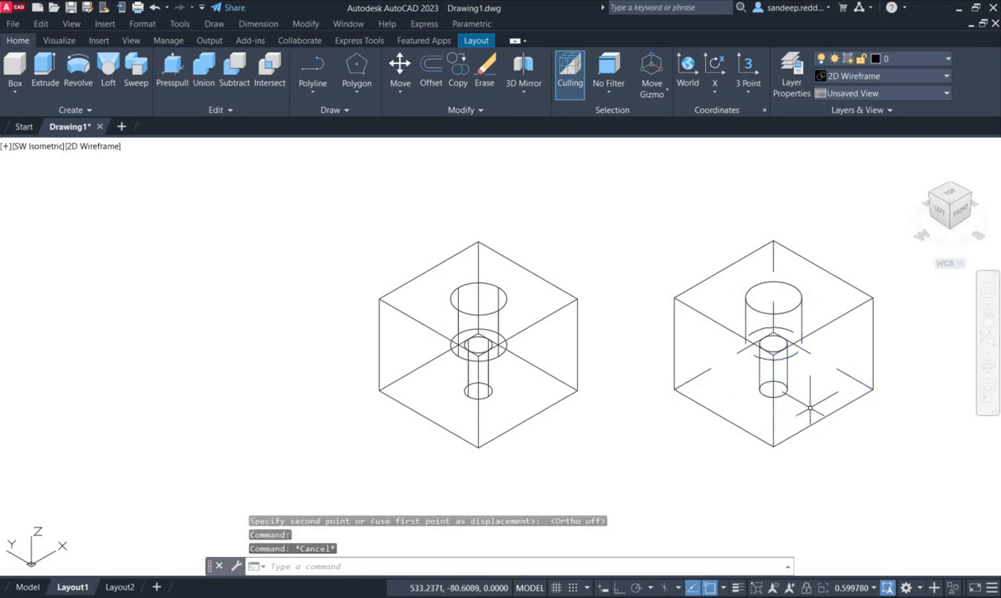
pyautogui.click(816, 328)
pyautogui.press('Escape')
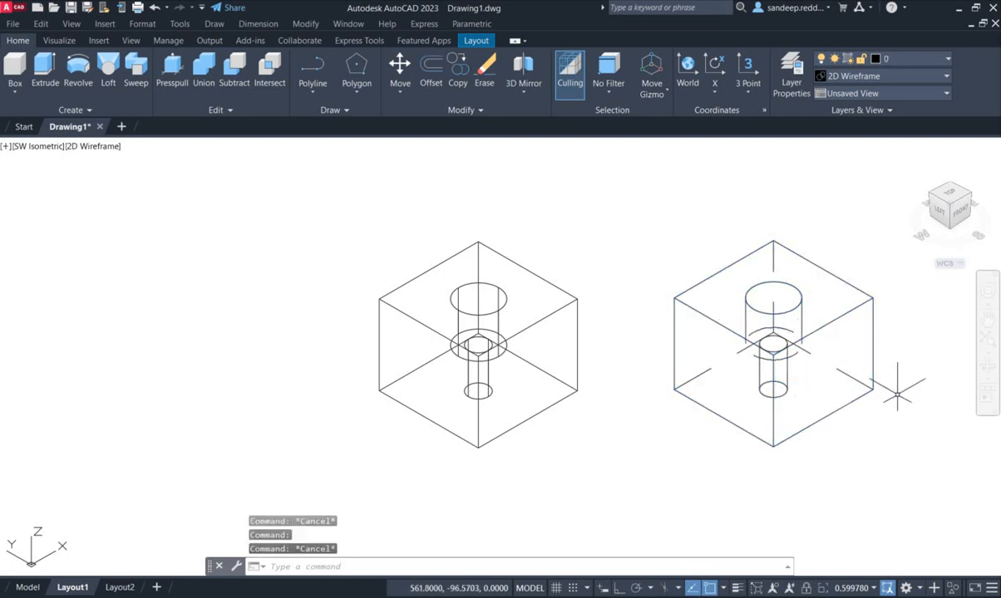
# Turn off layer PH-2DC to hide the profile's hidden lines.
pyautogui.click(948, 66)
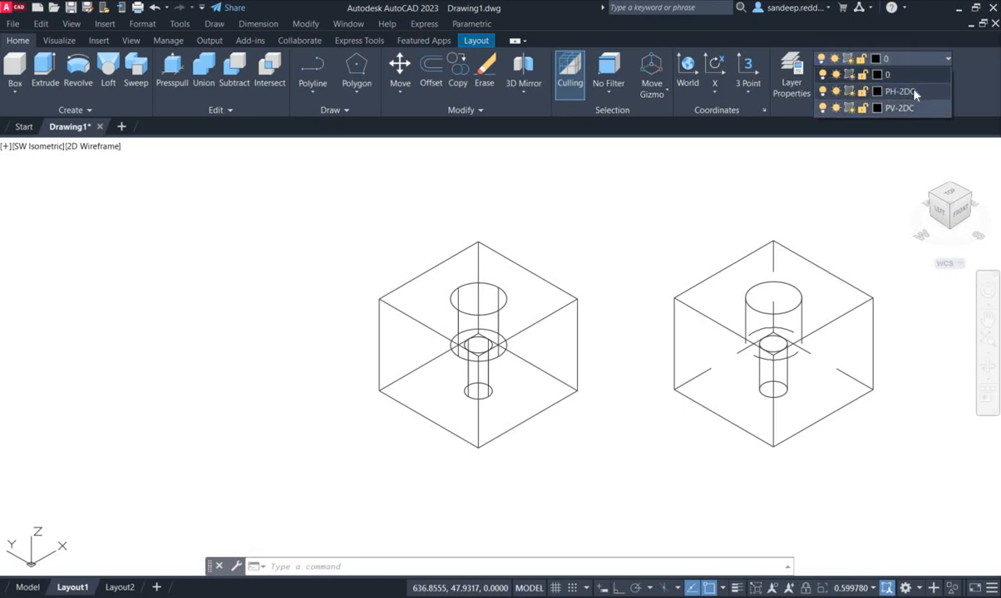
pyautogui.click(823, 91)
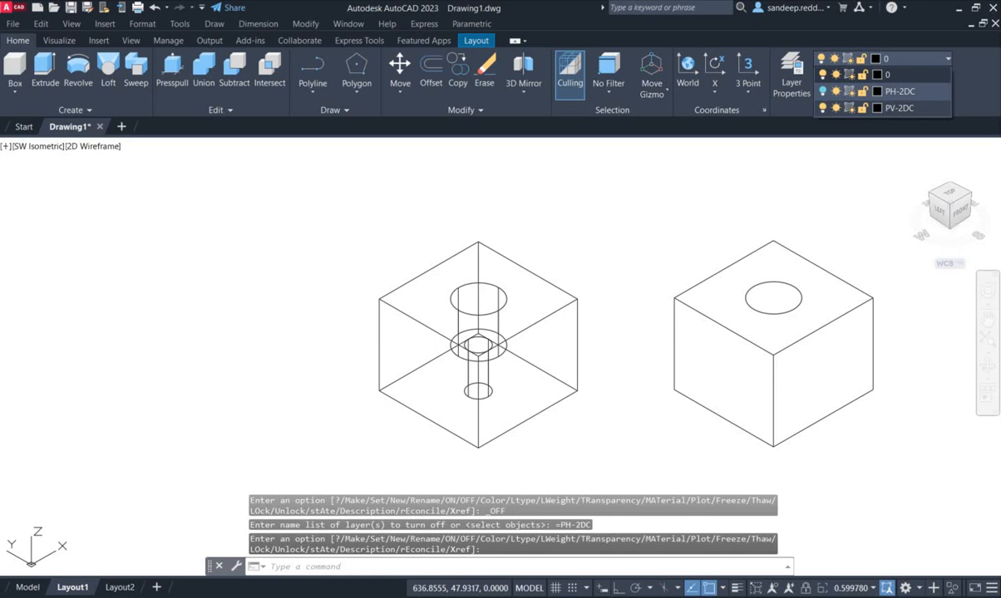
pyautogui.click(770, 463)
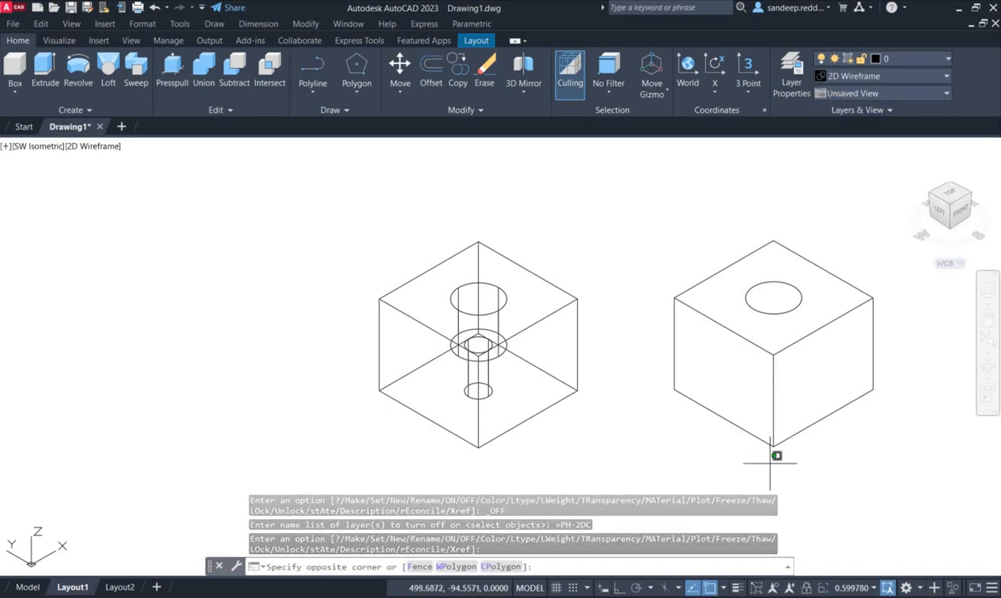
pyautogui.click(712, 453)
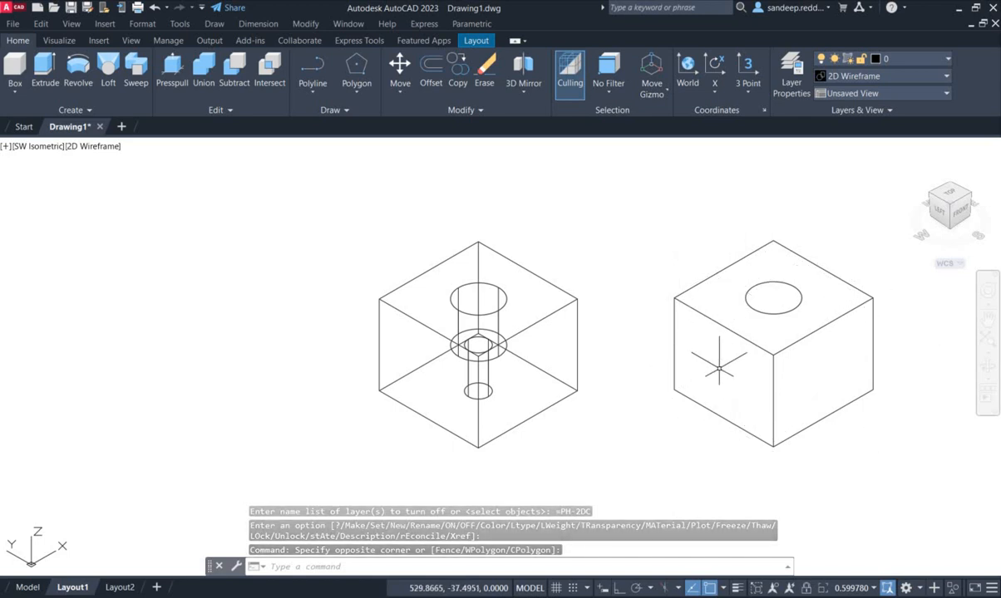
# Turn layer PH-2DC back on and turn off layer PV-2DC so only the profile's hidden lines show.
pyautogui.click(942, 76)
pyautogui.click(867, 72)
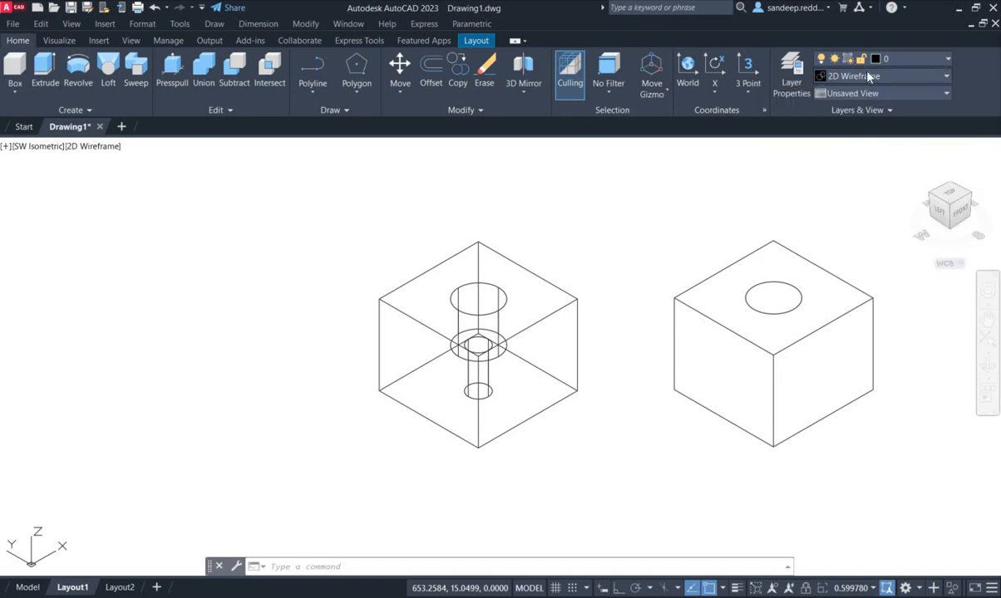
pyautogui.click(881, 58)
pyautogui.click(823, 90)
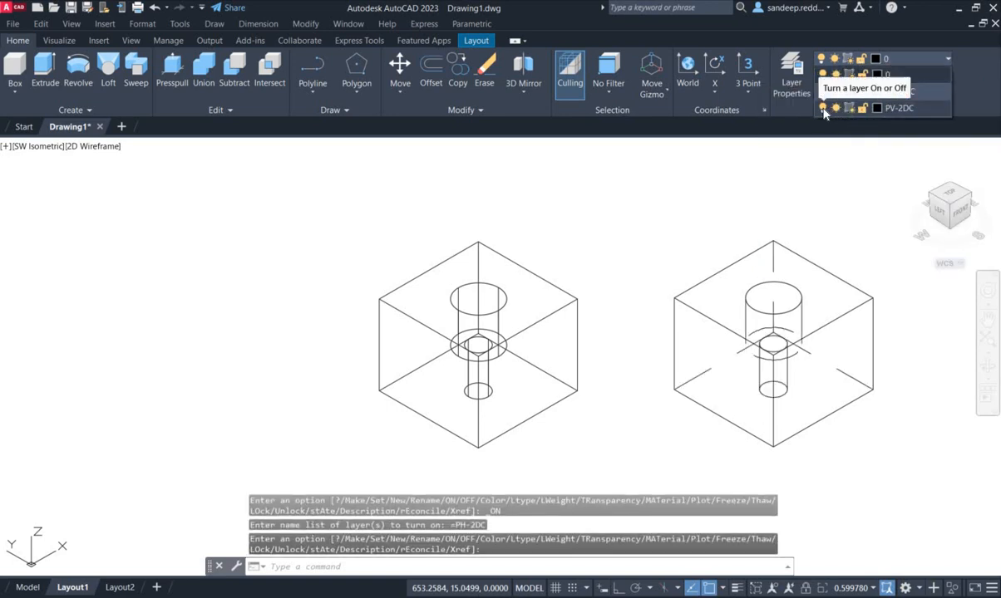
pyautogui.click(823, 108)
pyautogui.click(876, 456)
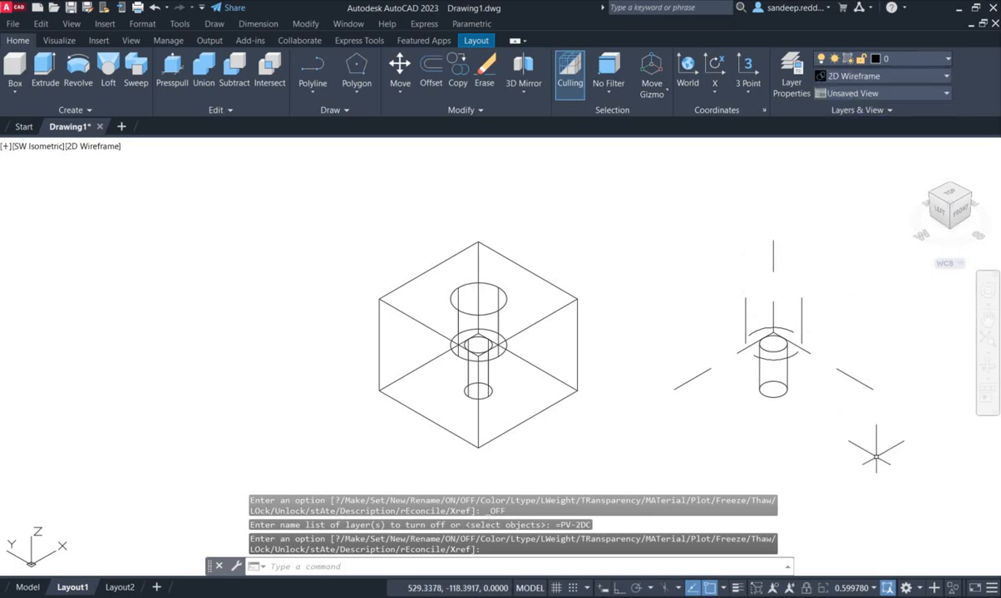
pyautogui.click(878, 456)
pyautogui.click(874, 417)
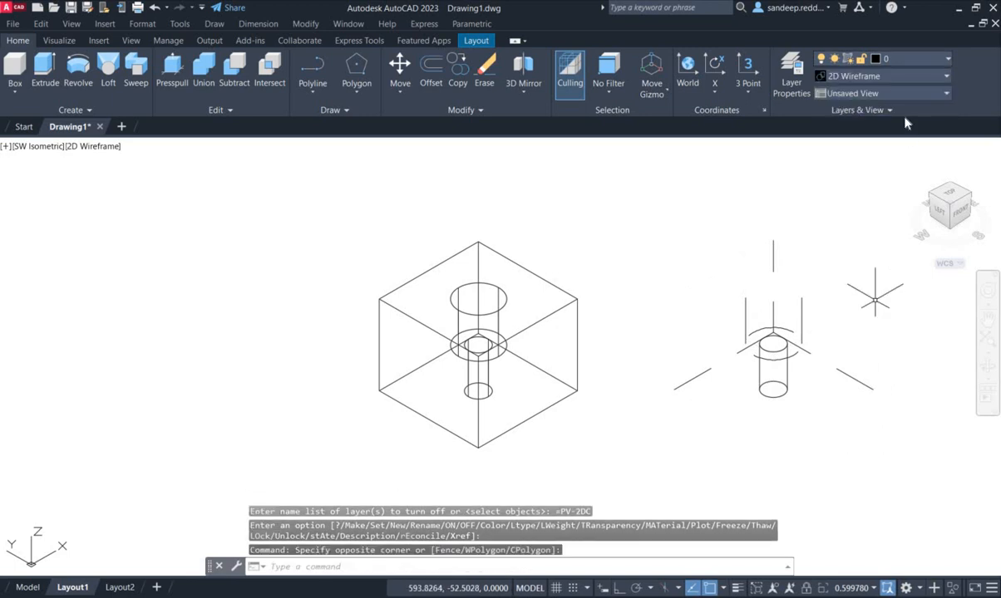
# Turn layer PV-2DC back on and turn off layer PH-2DC, leaving only the profile's visible edges.
pyautogui.click(921, 63)
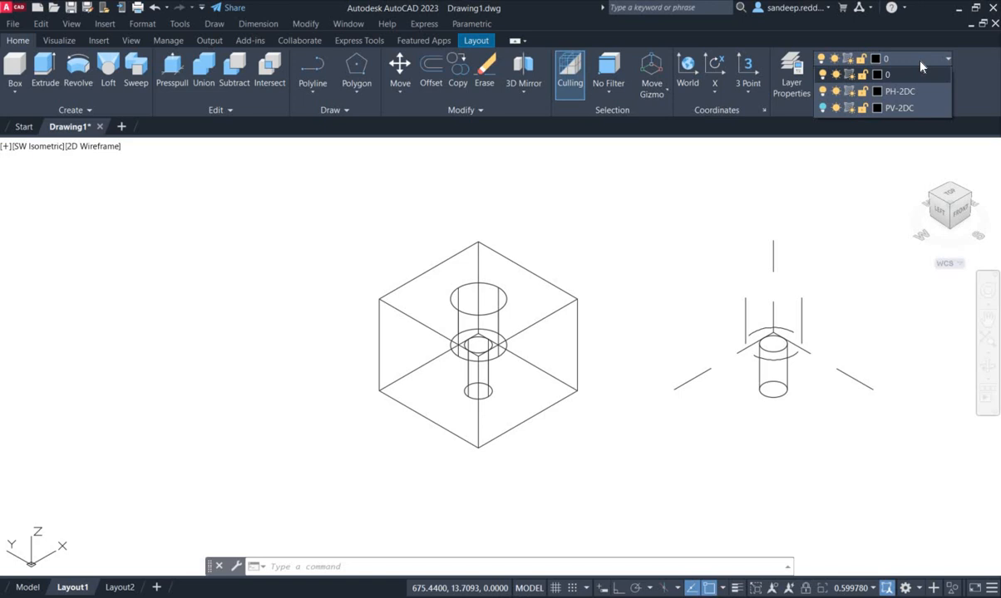
pyautogui.click(823, 91)
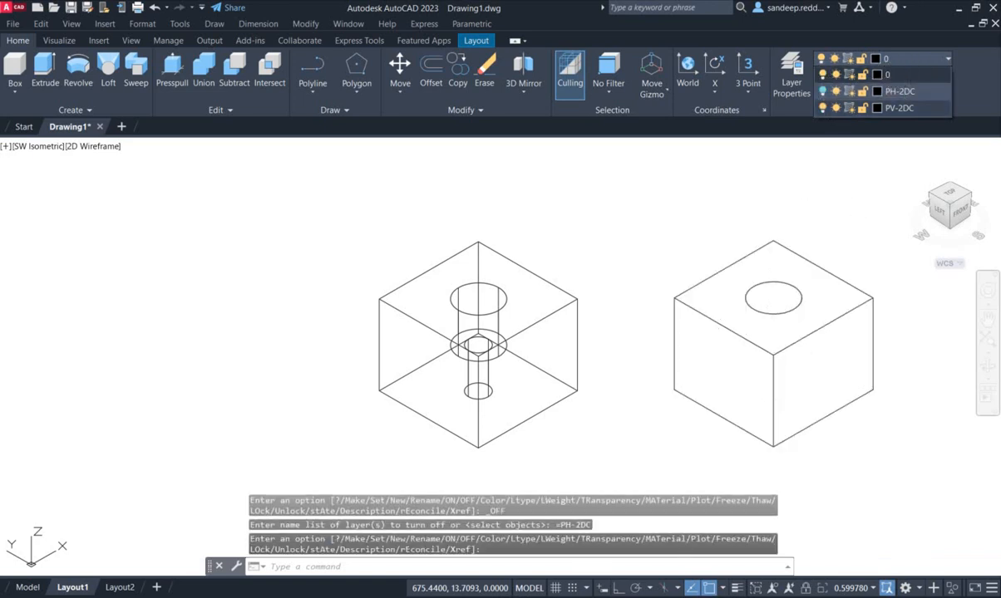
pyautogui.click(841, 189)
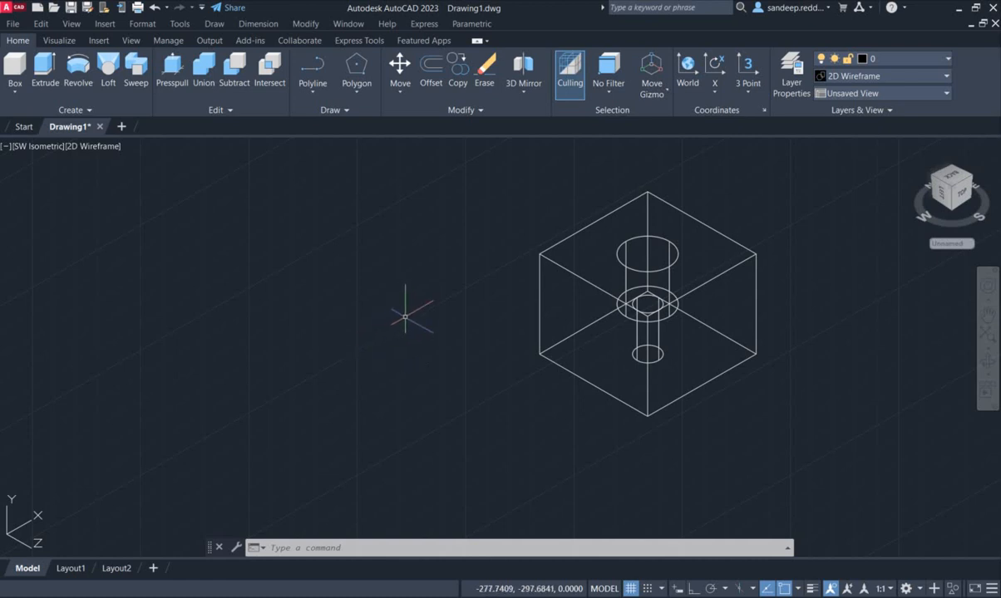
pyautogui.moveTo(404, 315); pyautogui.dragTo(283, 346, button='middle')
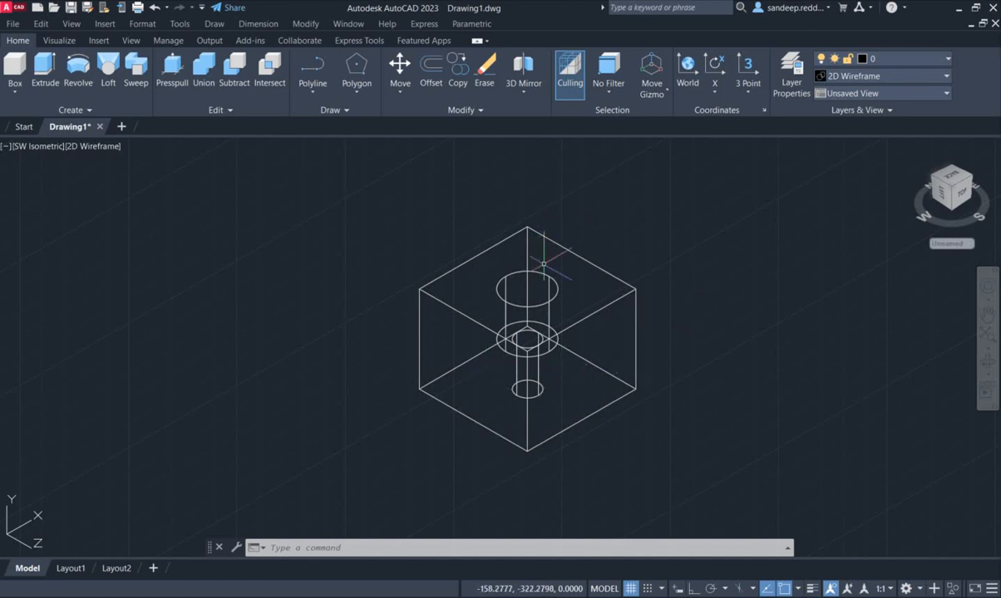
pyautogui.click(258, 24)
pyautogui.click(268, 60)
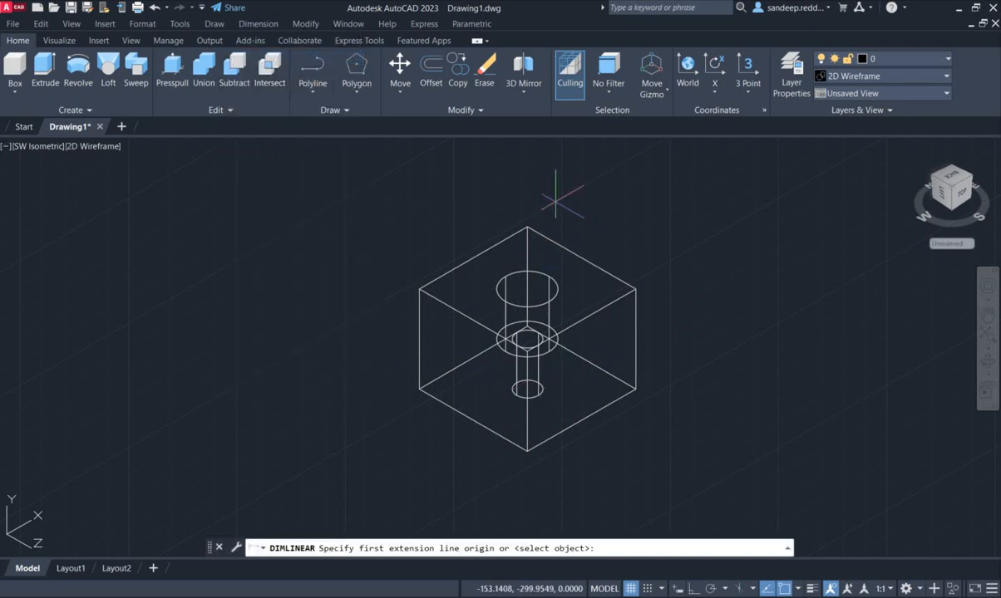
pyautogui.click(527, 225)
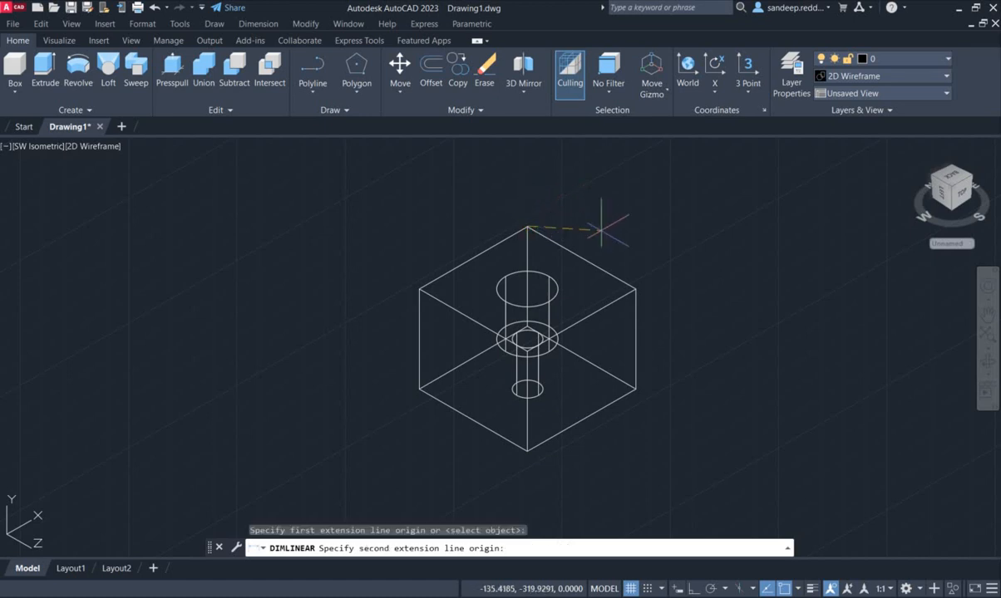
pyautogui.click(636, 289)
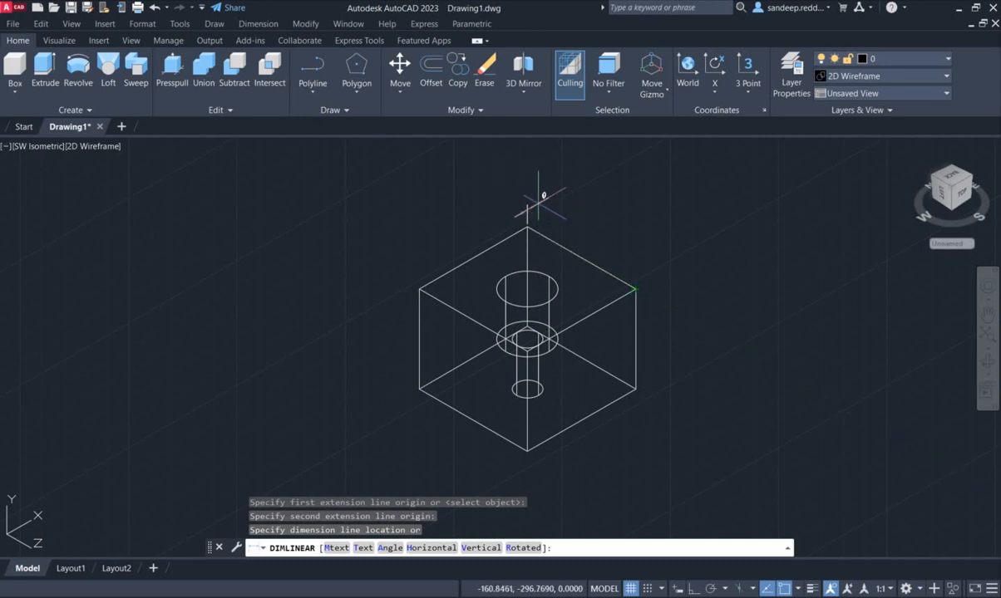
pyautogui.scroll(2, 538, 202)
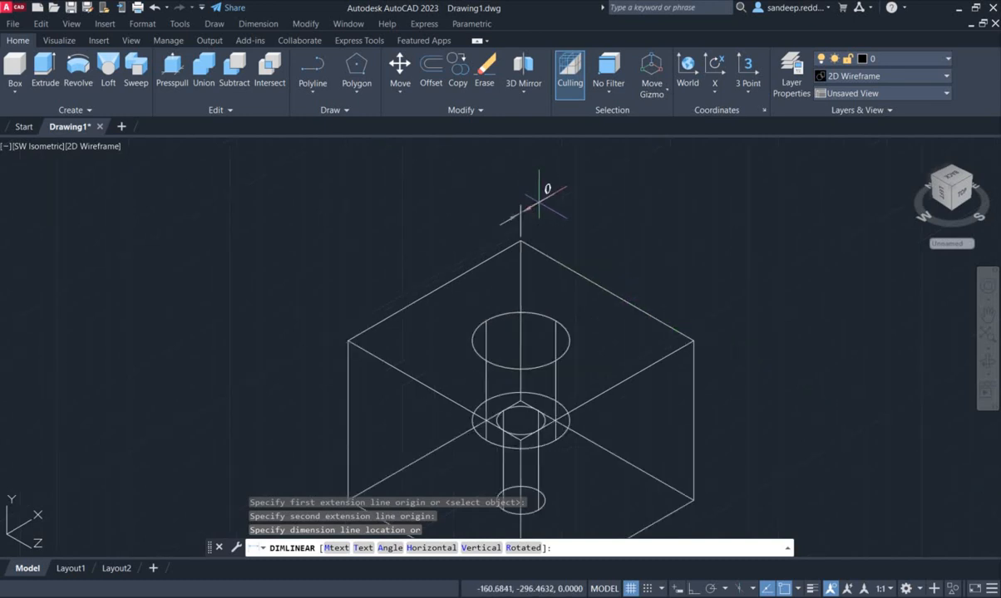
pyautogui.press('Escape')
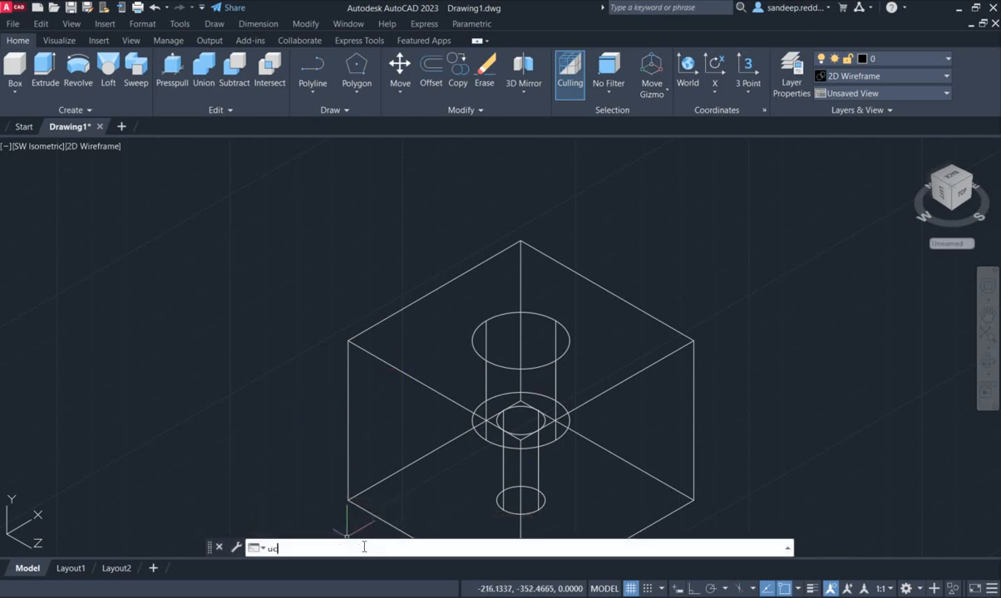
# Align the UCS with the block's top face using the Face option.
pyautogui.write('s')
pyautogui.press('Return')
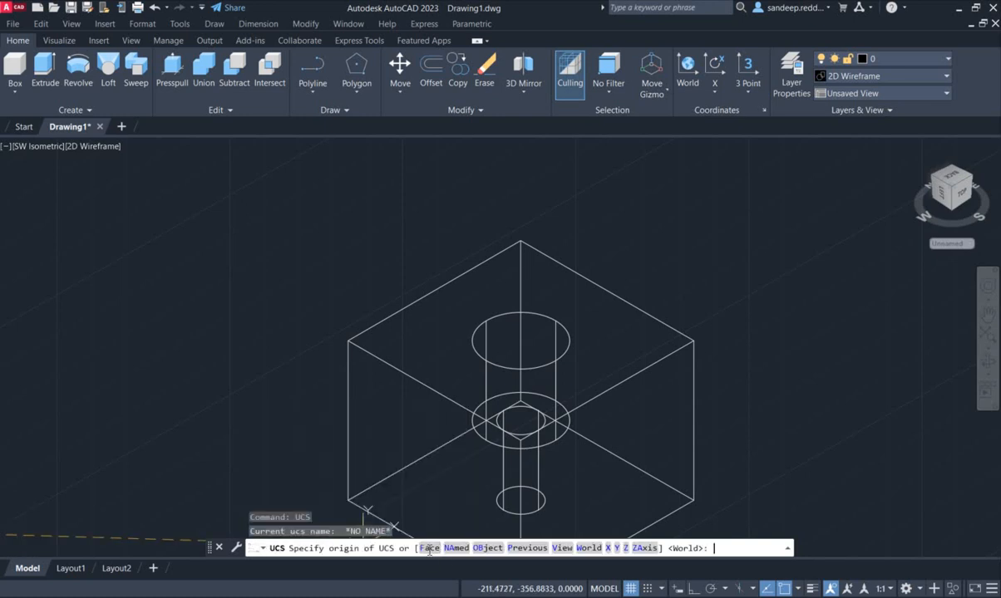
pyautogui.click(429, 549)
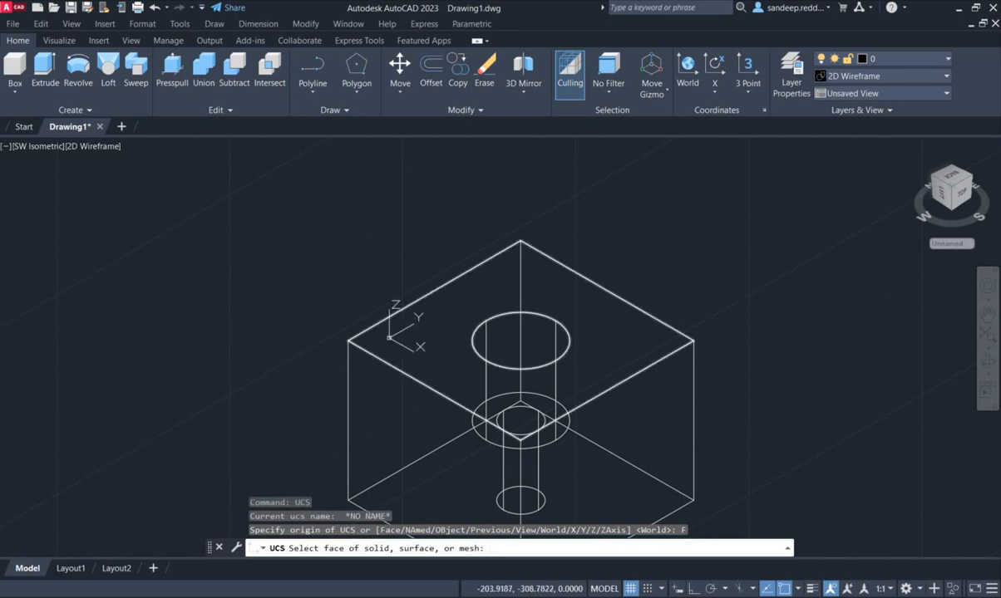
pyautogui.click(388, 338)
pyautogui.press('Return')
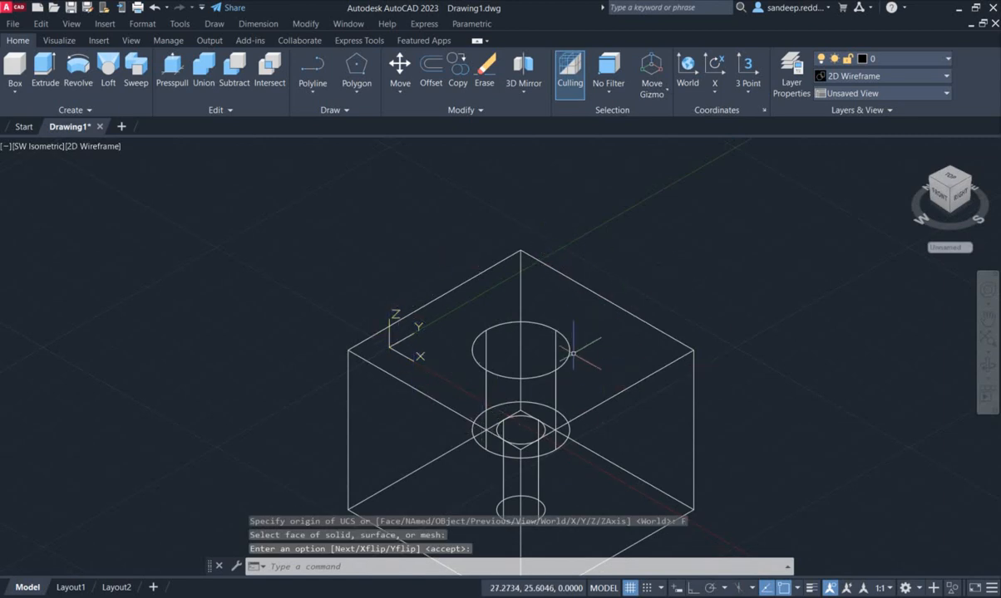
# Add a linear dimension to the top face's rear edge along the X axis, placing the dimension line at a distance of 15.
pyautogui.scroll(-2, 706, 414)
pyautogui.moveTo(706, 413); pyautogui.dragTo(635, 373, button='middle')
pyautogui.scroll(2, 634, 374)
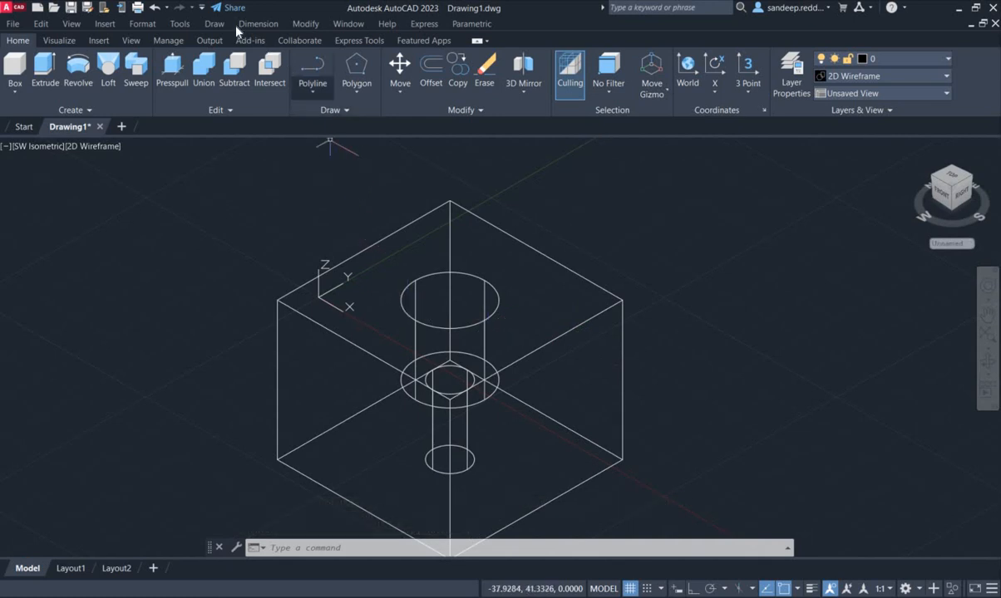
pyautogui.click(259, 24)
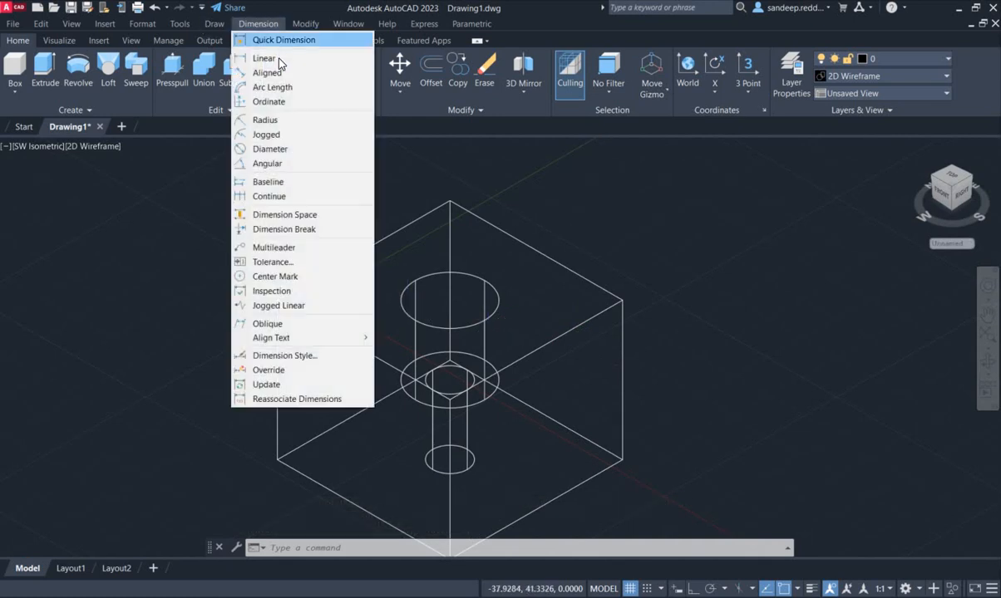
pyautogui.click(270, 56)
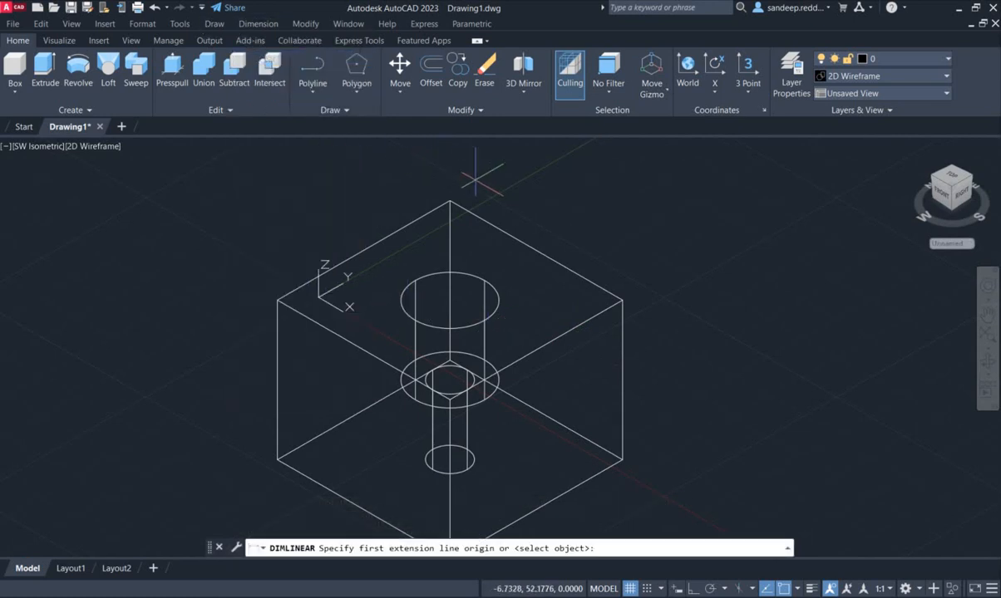
pyautogui.click(449, 200)
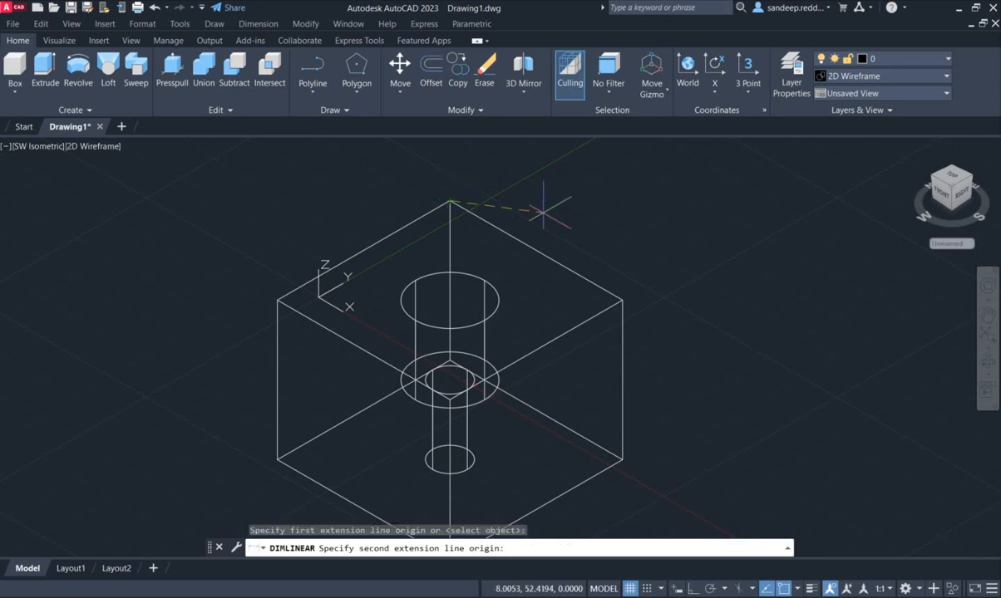
pyautogui.click(622, 300)
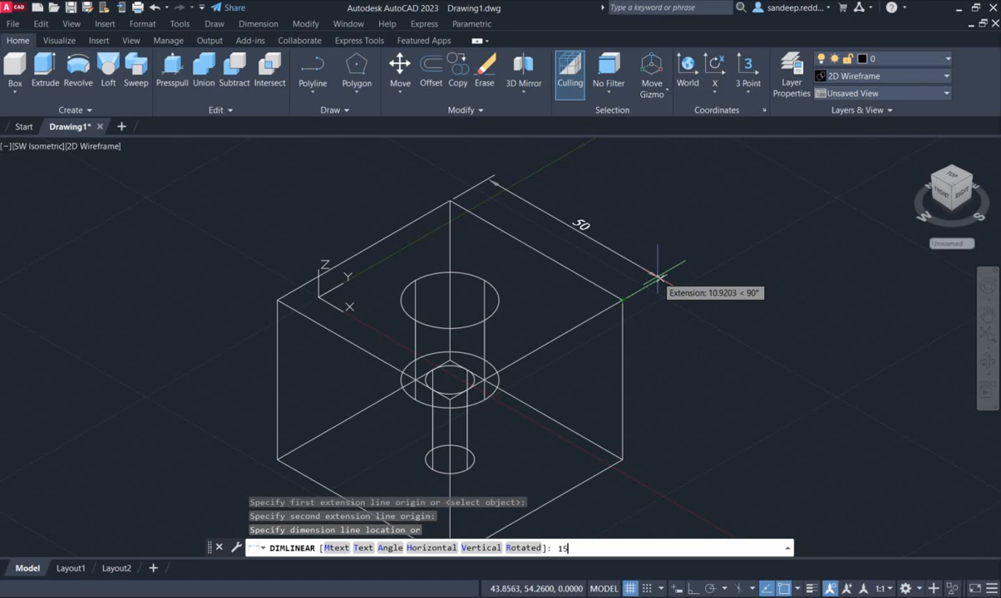
pyautogui.press('Return')
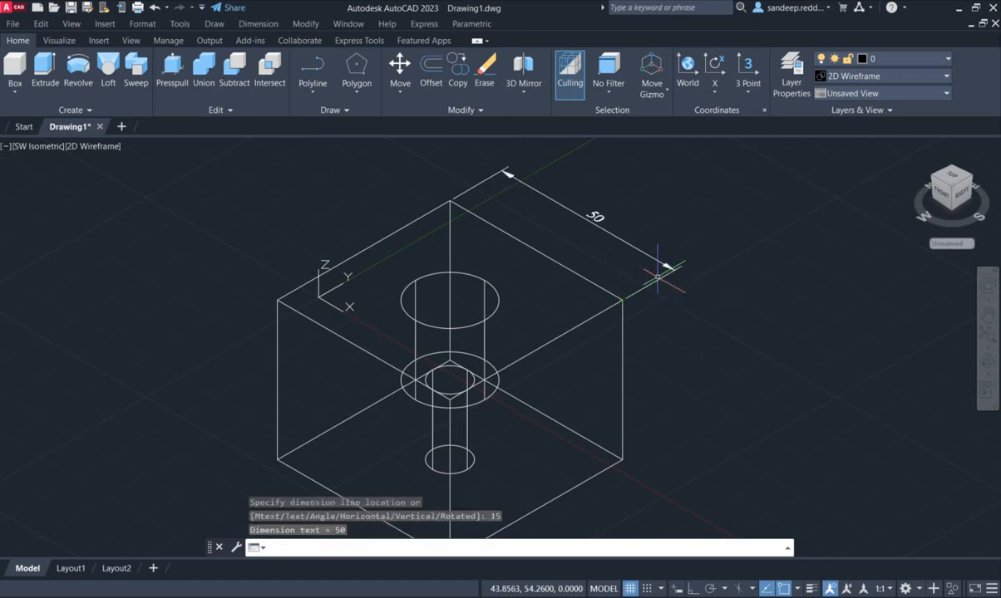
# Turn on Ortho mode and rotate the UCS on the top face by redirecting its Y axis to 180°.
pyautogui.moveTo(711, 334); pyautogui.dragTo(748, 374, button='middle')
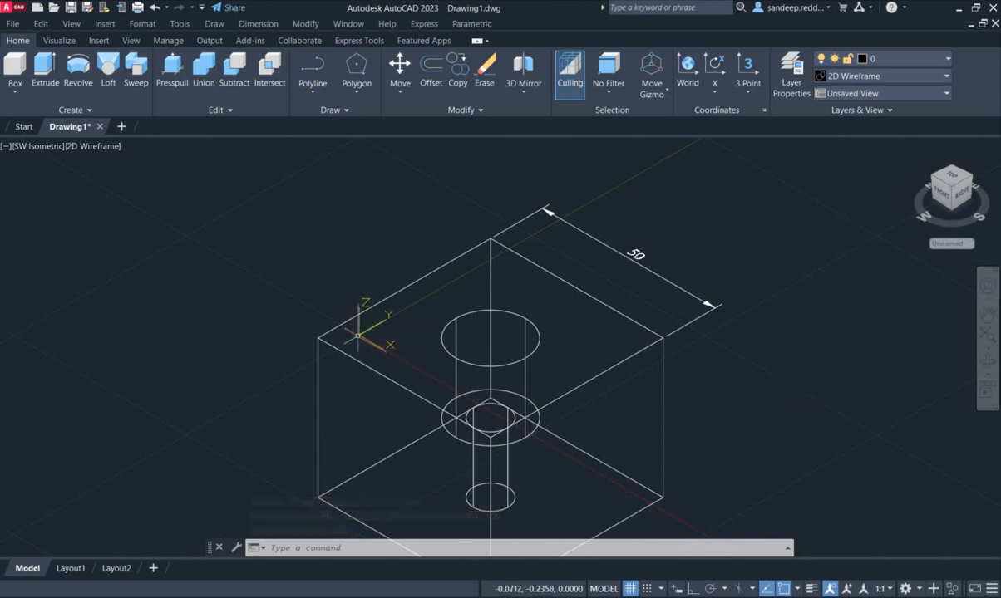
pyautogui.click(358, 335)
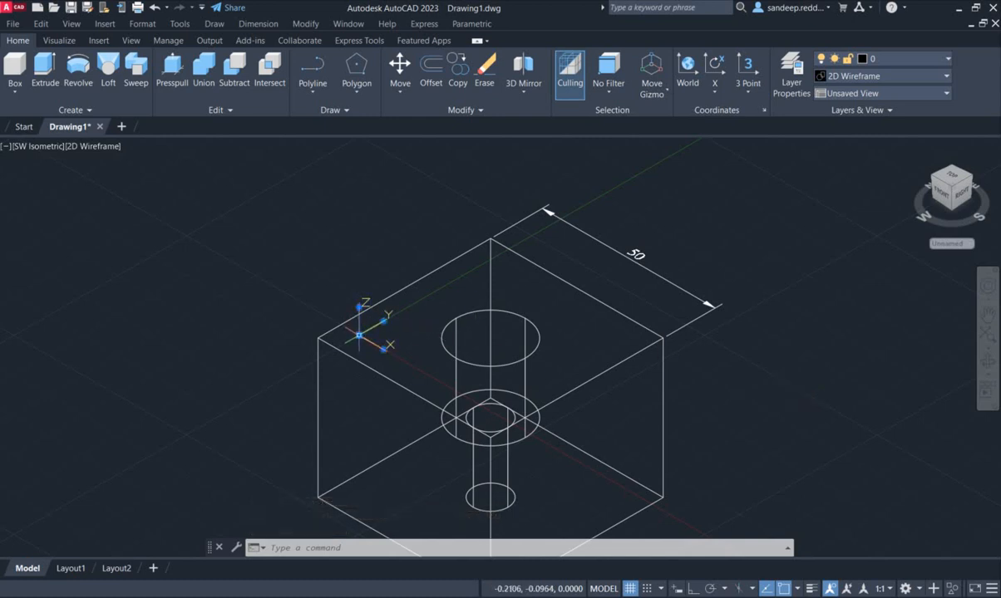
pyautogui.click(694, 588)
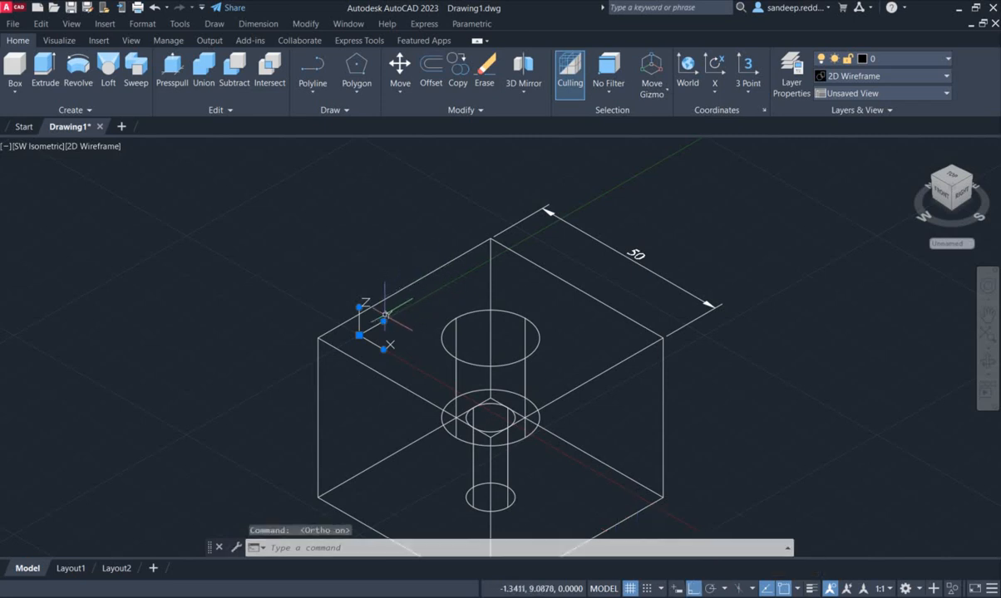
pyautogui.click(383, 321)
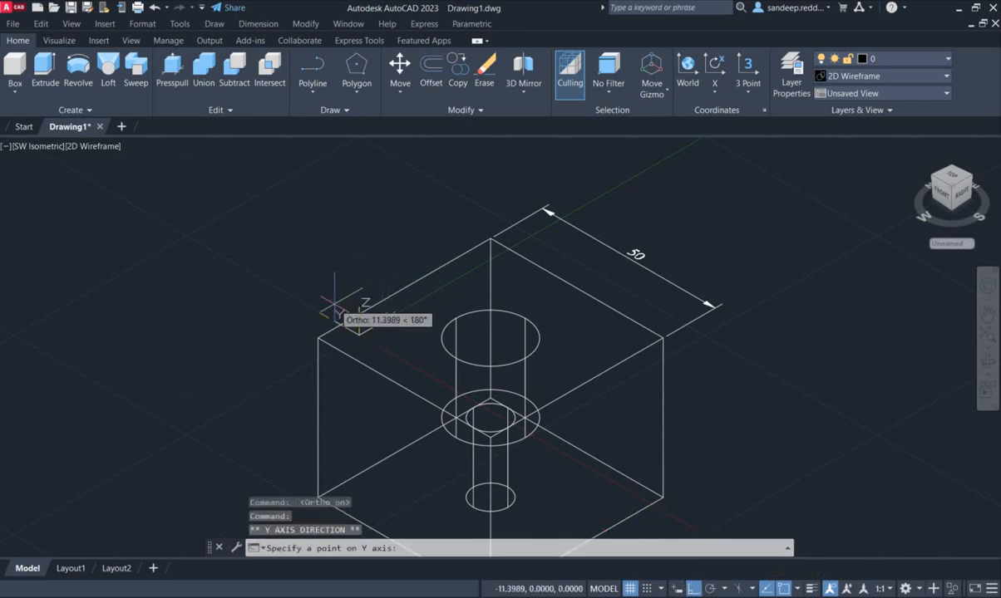
pyautogui.click(335, 309)
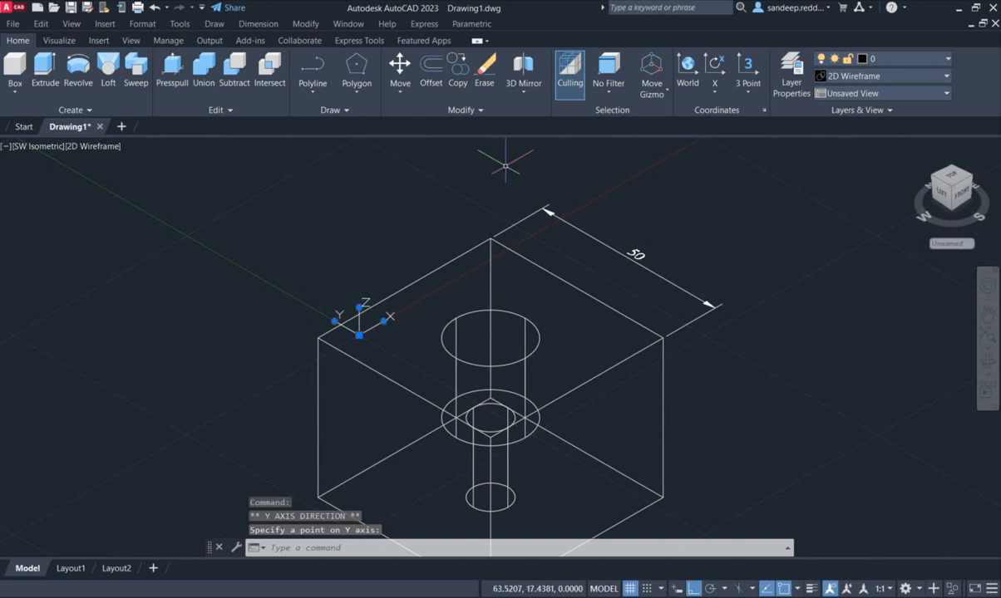
pyautogui.press('Escape')
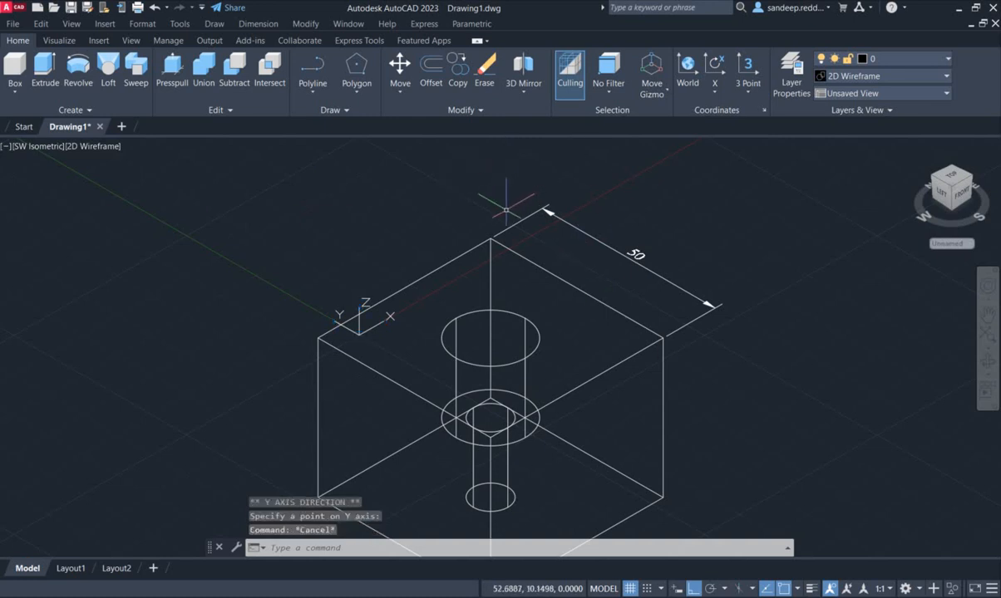
# Add a second linear dimension to the top face's rear edge, placing it beyond the existing dimension.
pyautogui.click(244, 23)
pyautogui.click(252, 55)
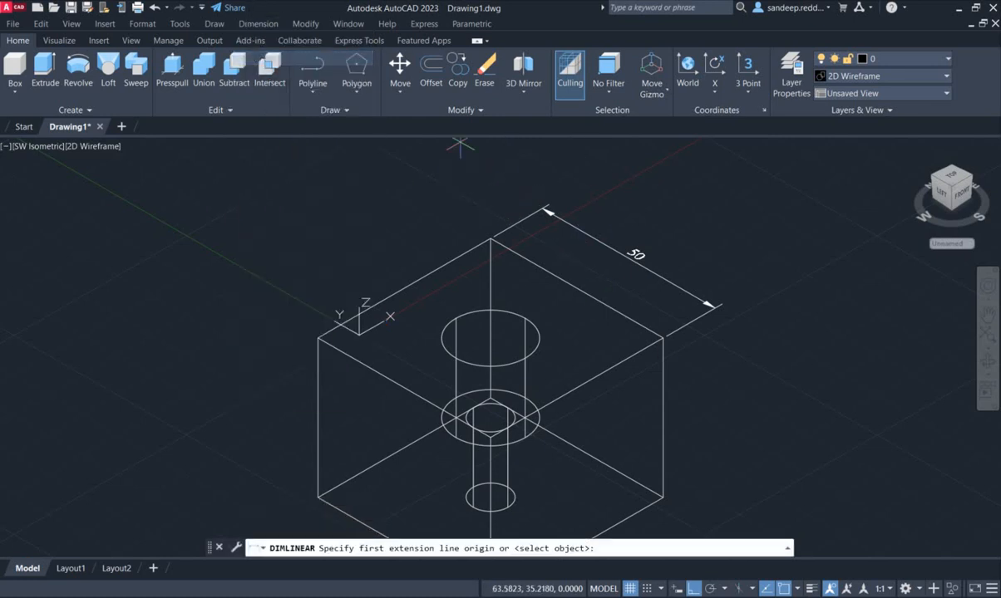
pyautogui.click(491, 240)
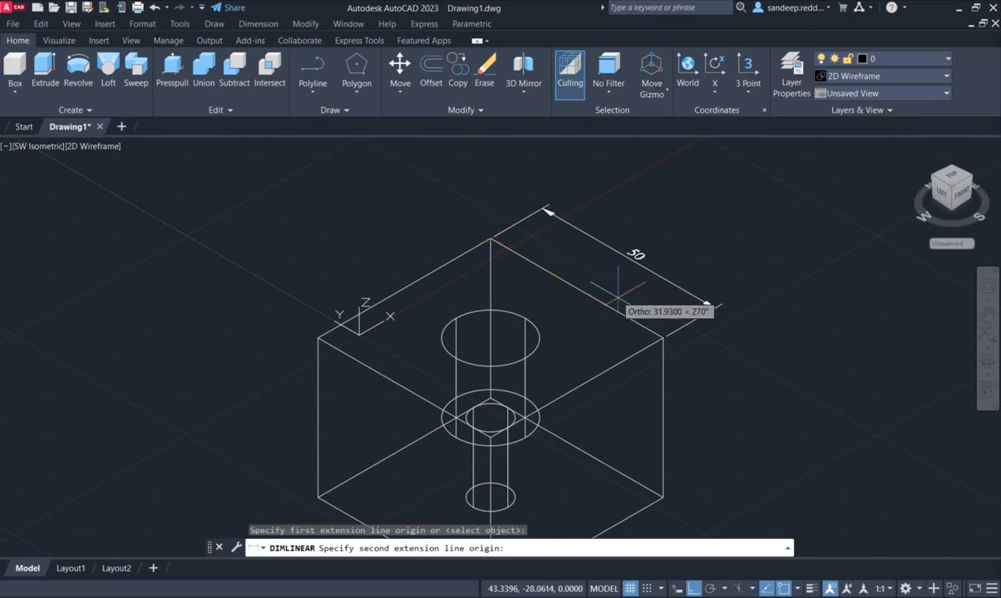
pyautogui.click(663, 338)
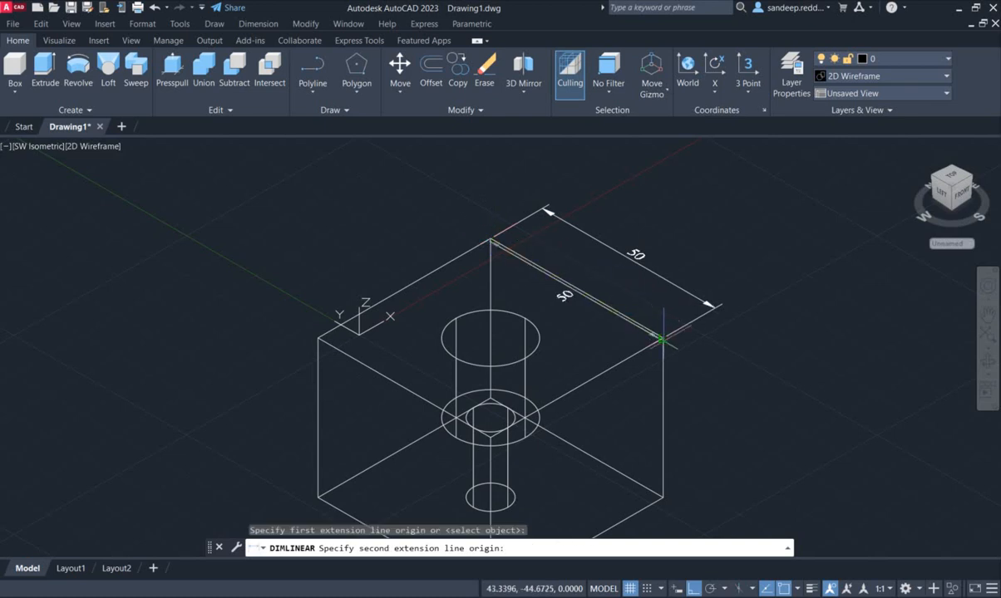
pyautogui.click(761, 280)
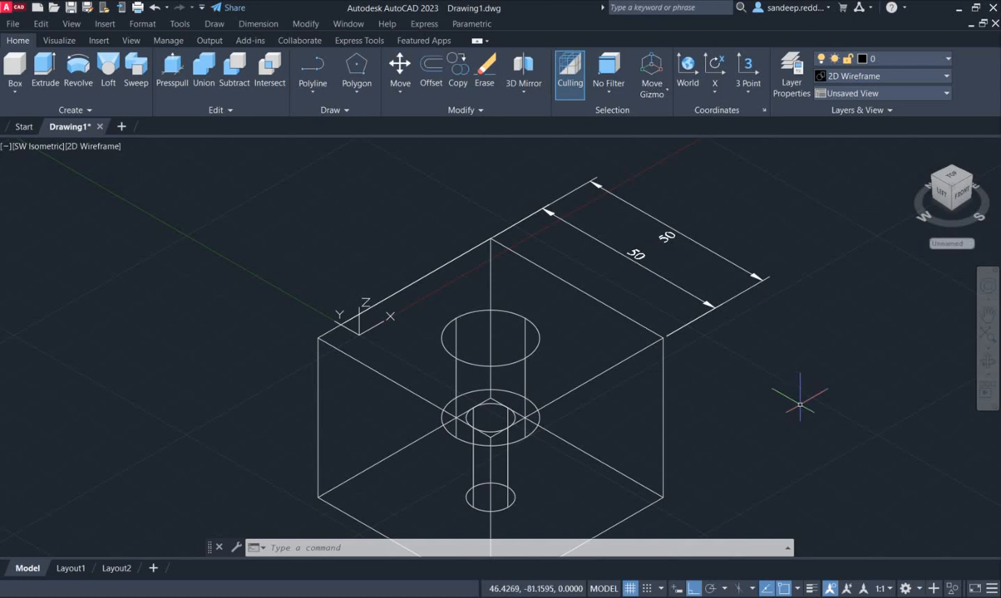
# Compare the two dimensions on the top face's rear edge and delete the outer one.
pyautogui.moveTo(797, 398); pyautogui.dragTo(796, 358, button='middle')
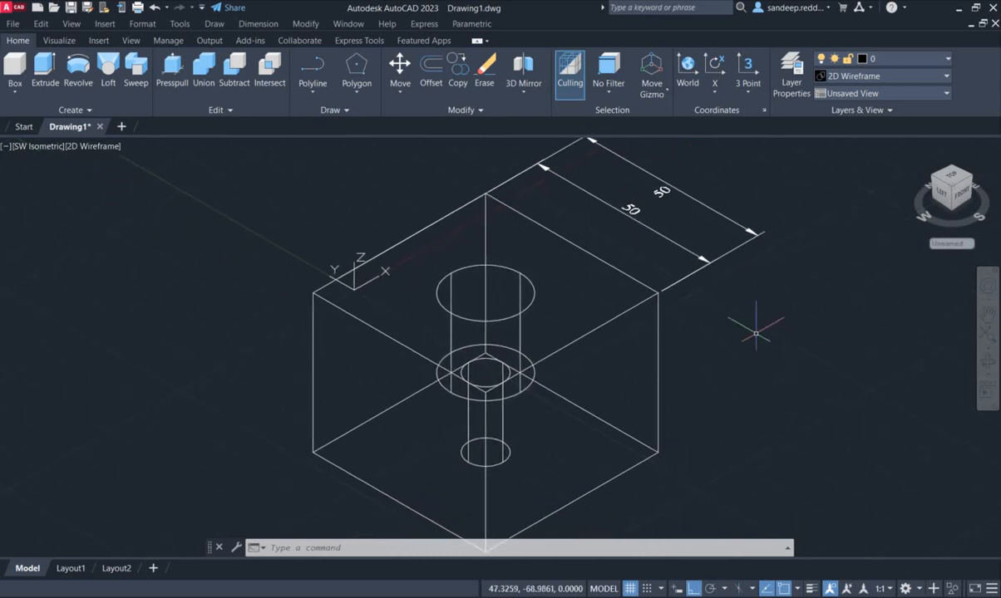
pyautogui.moveTo(739, 324); pyautogui.dragTo(787, 351, button='middle')
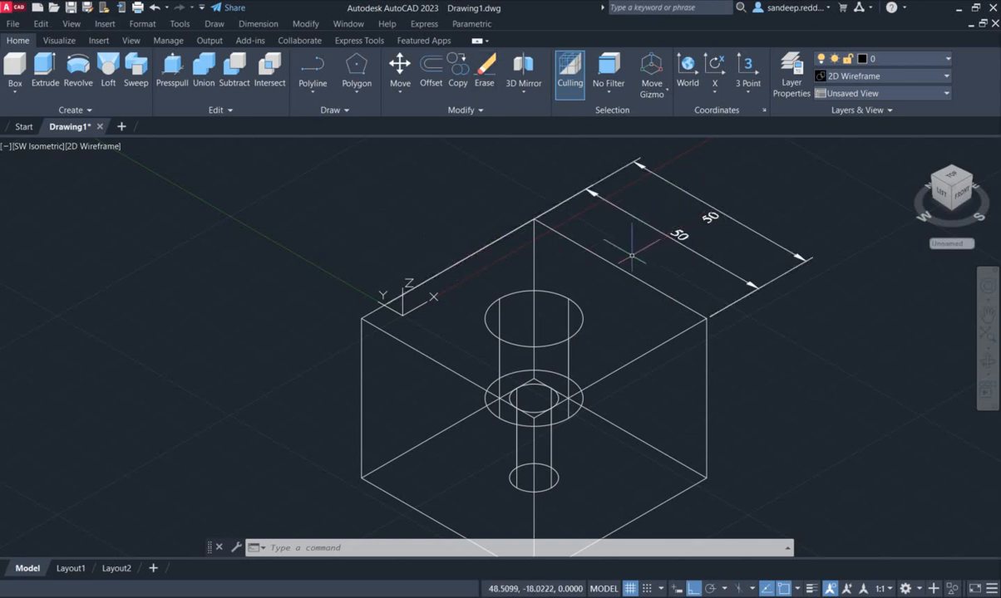
pyautogui.click(662, 232)
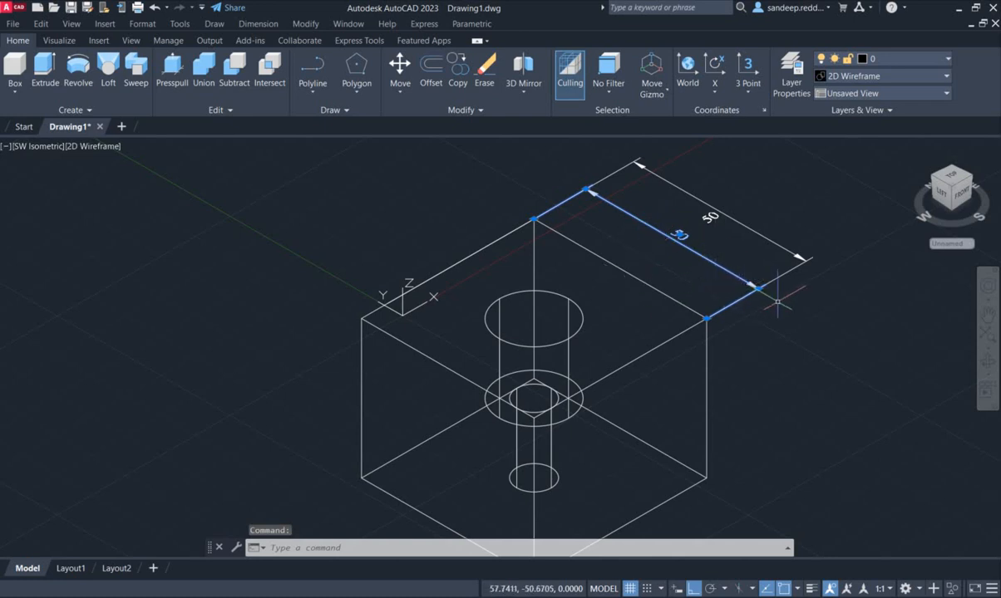
pyautogui.scroll(2, 778, 304)
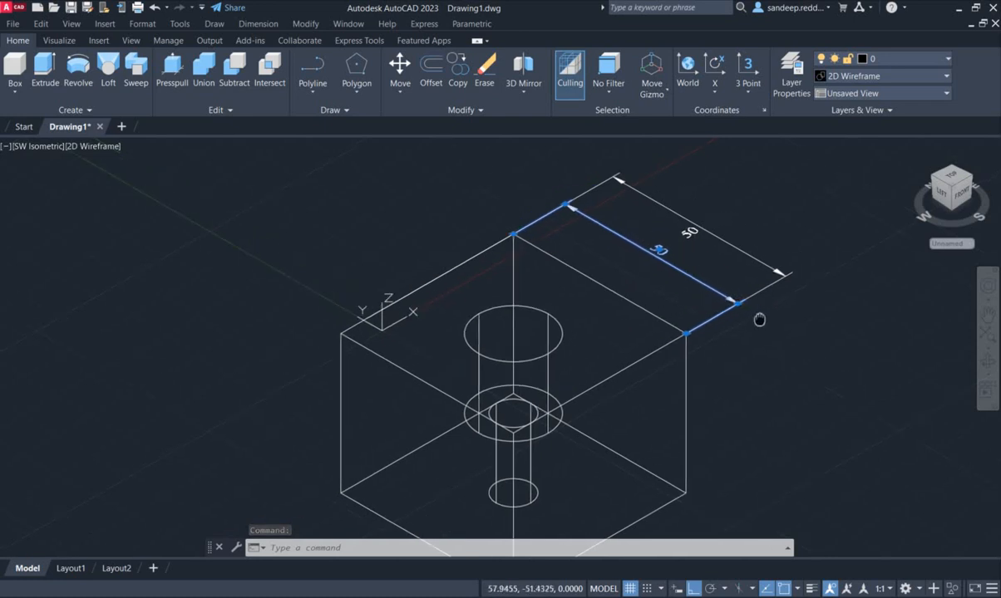
pyautogui.scroll(-2, 768, 316)
pyautogui.press('Escape')
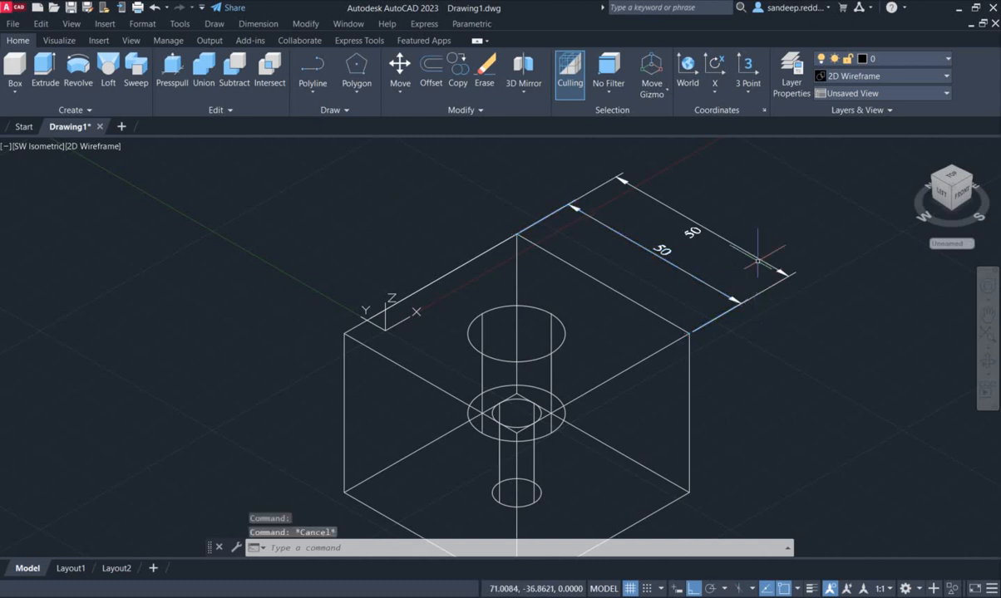
pyautogui.click(754, 254)
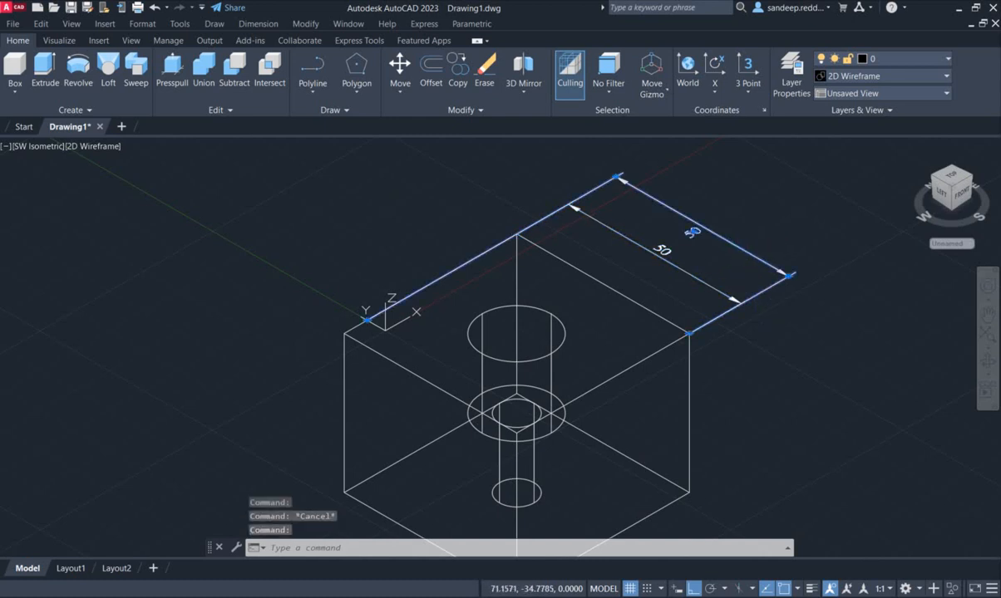
pyautogui.press('Delete')
# Align the UCS with the block's front-left vertical face using the Face option.
pyautogui.moveTo(576, 368)
pyautogui.mouseDown(button='middle')
pyautogui.moveTo(585, 341)
pyautogui.moveTo(577, 304)
pyautogui.mouseUp(button='middle')
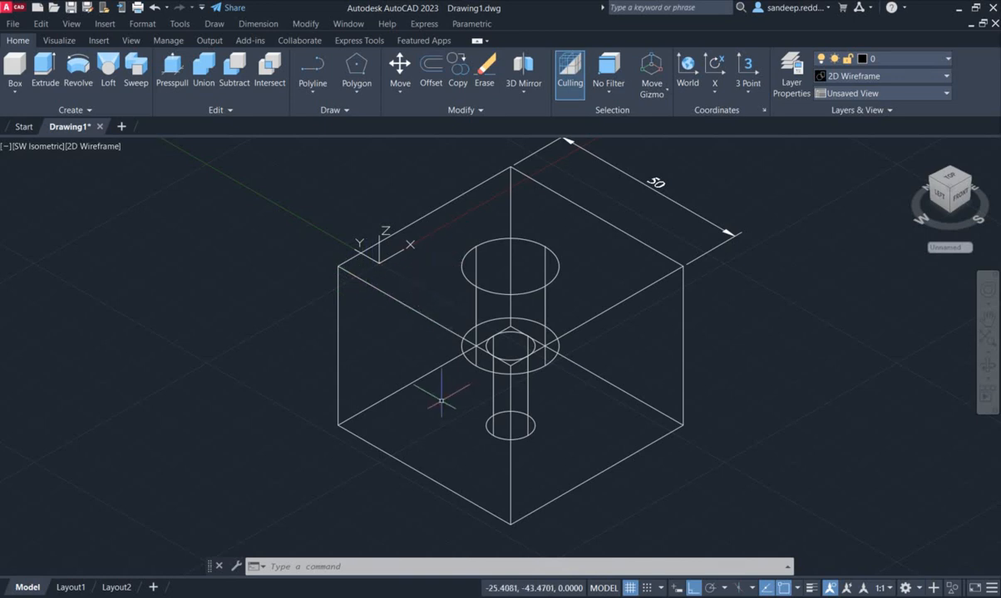
pyautogui.write('ucs')
pyautogui.press('Return')
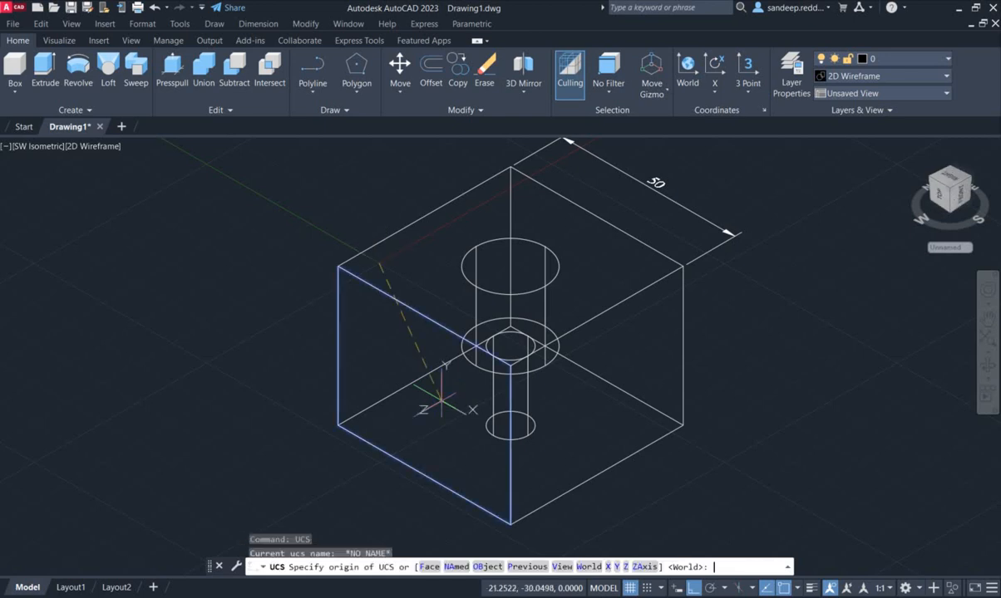
pyautogui.click(431, 565)
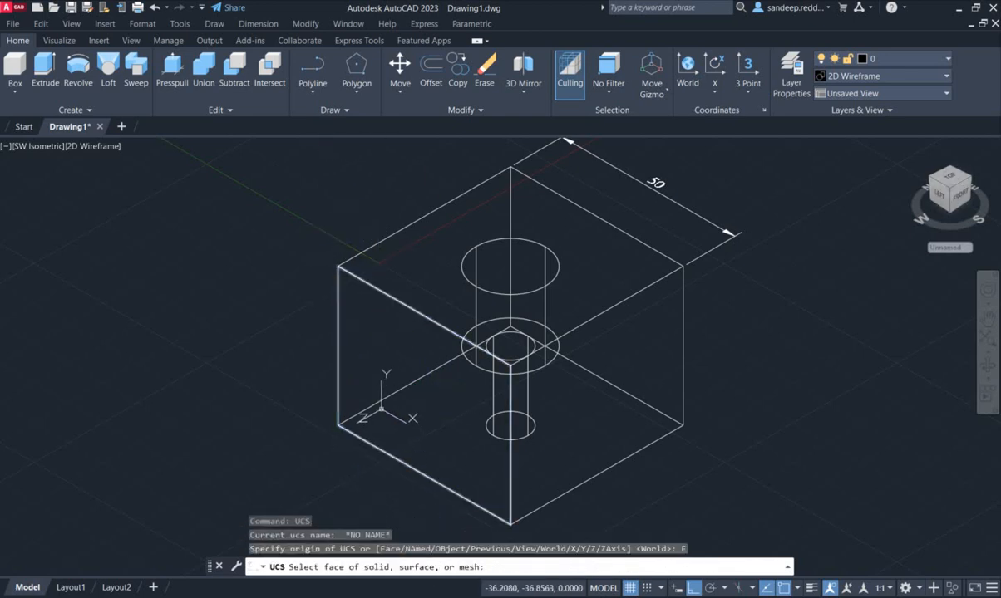
pyautogui.click(383, 407)
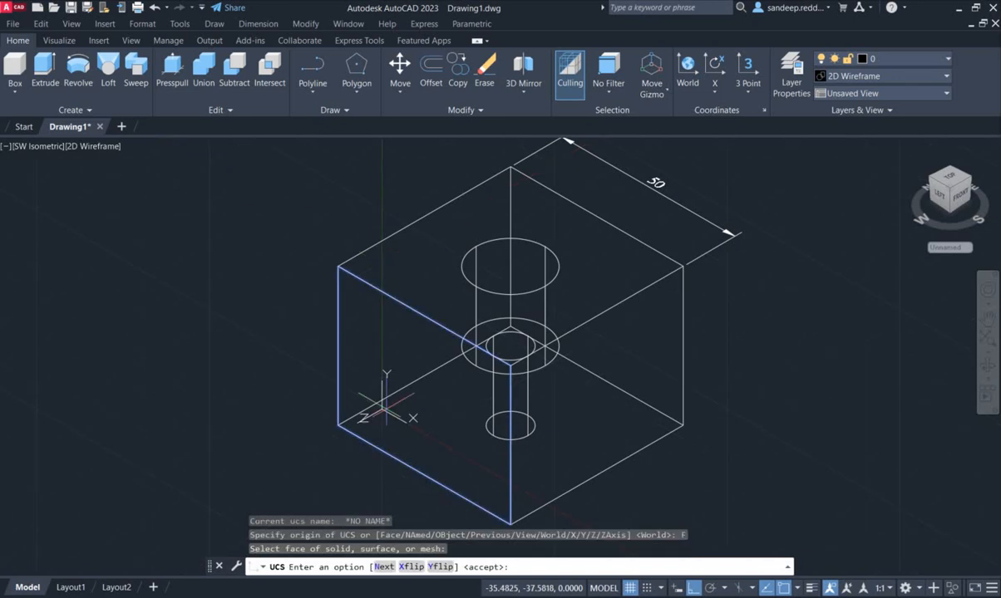
pyautogui.press('Return')
# Add a linear dimension to the front-left face's bottom edge, placing the dimension line below it at a distance of 15.
pyautogui.moveTo(390, 410); pyautogui.dragTo(355, 296, button='middle')
pyautogui.click(264, 23)
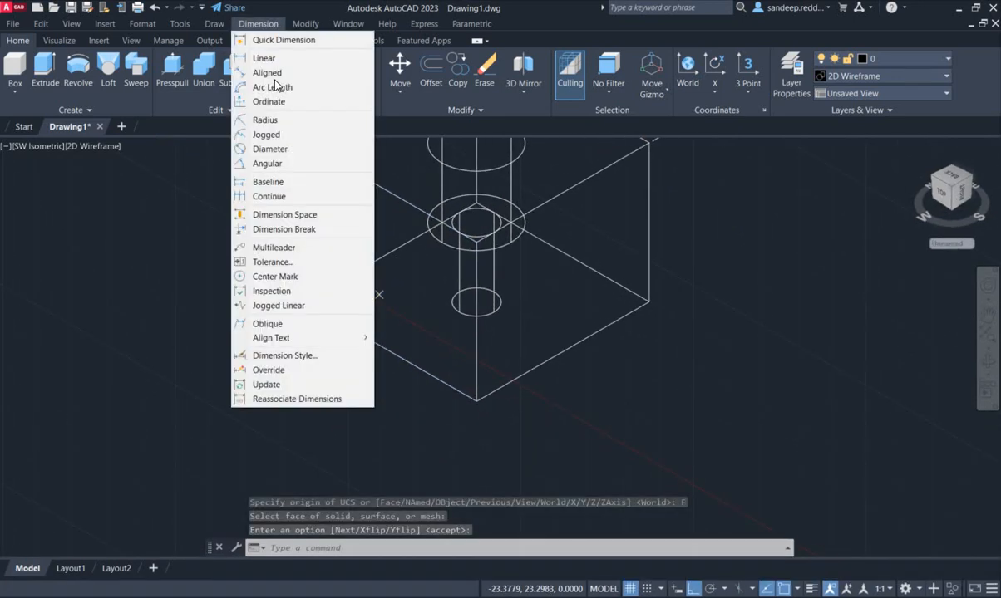
pyautogui.click(266, 58)
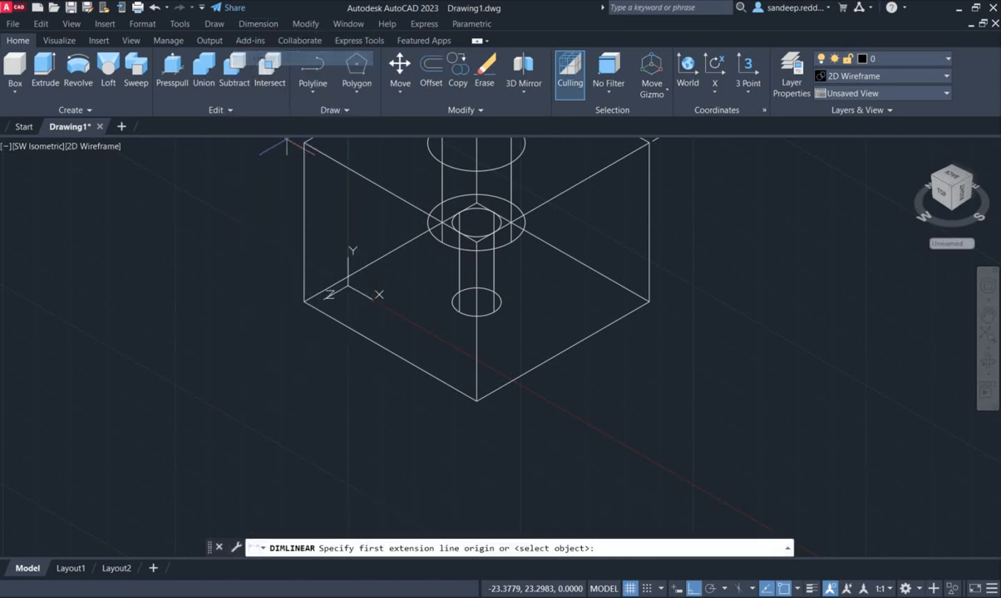
pyautogui.click(304, 302)
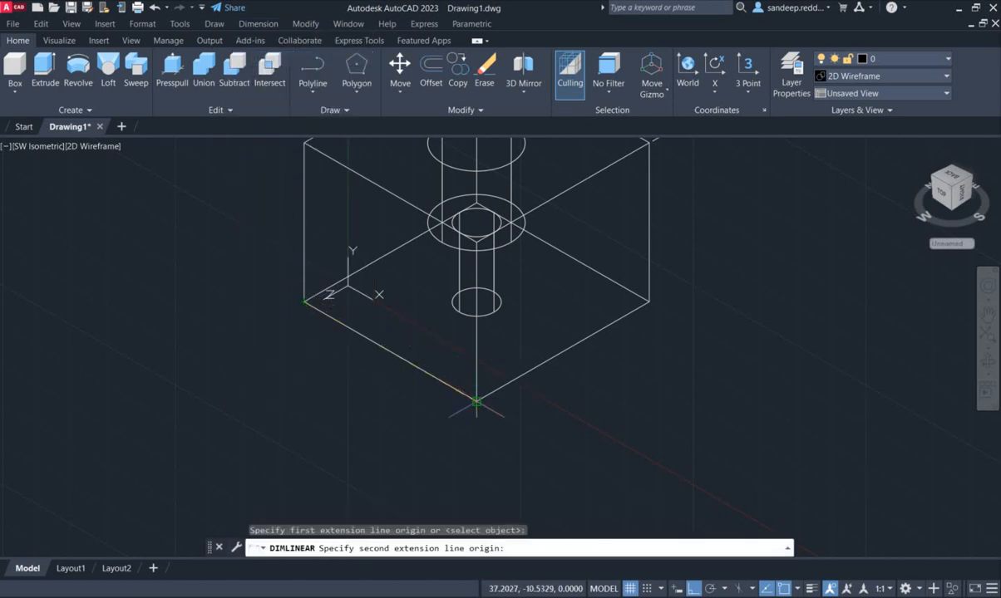
pyautogui.click(475, 401)
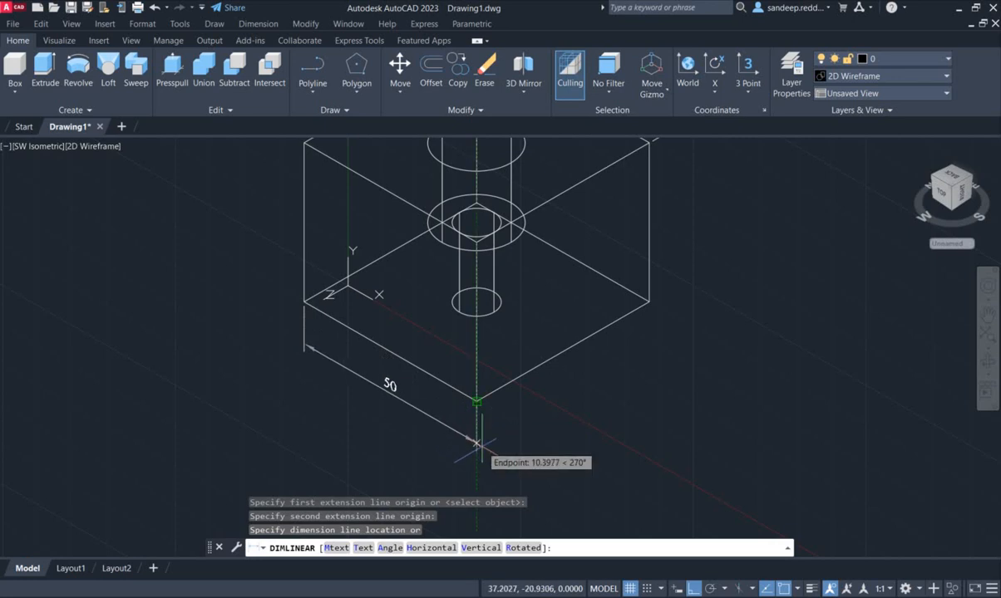
pyautogui.write('15')
pyautogui.press('Return')
pyautogui.scroll(-3, 548, 391)
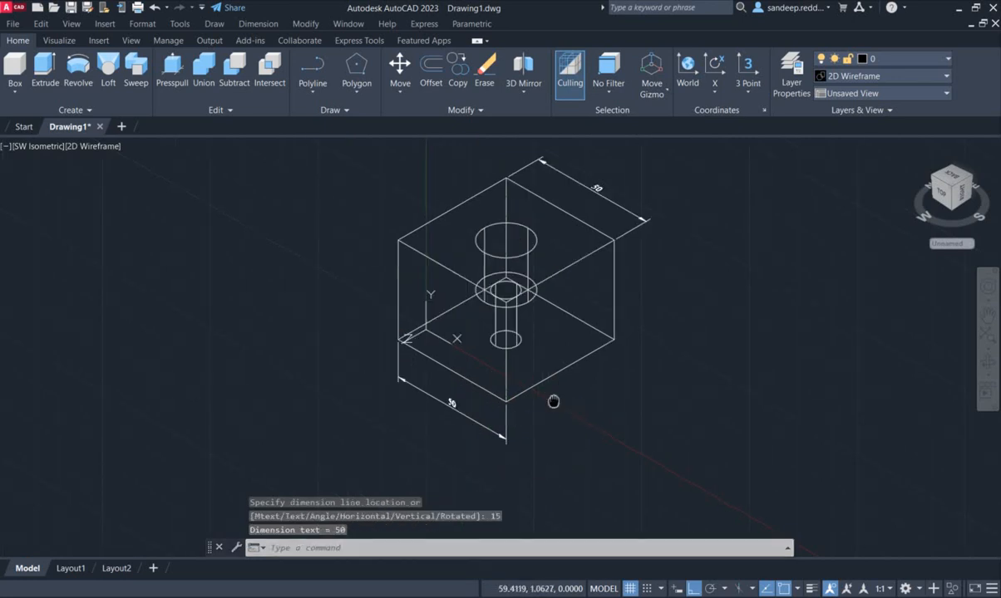
pyautogui.scroll(2, 527, 366)
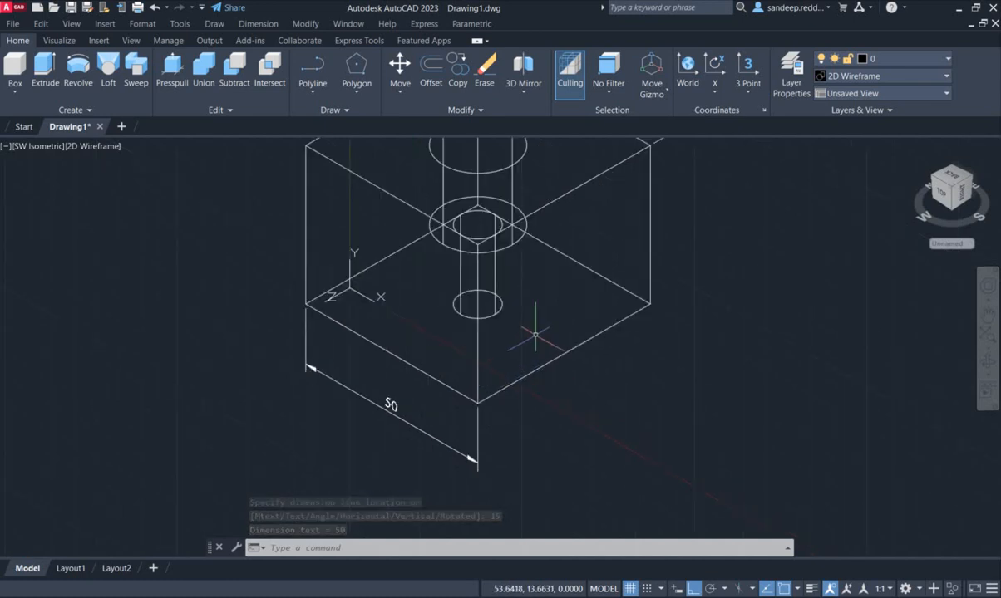
pyautogui.scroll(-2, 532, 338)
pyautogui.moveTo(536, 335); pyautogui.dragTo(508, 384, button='middle')
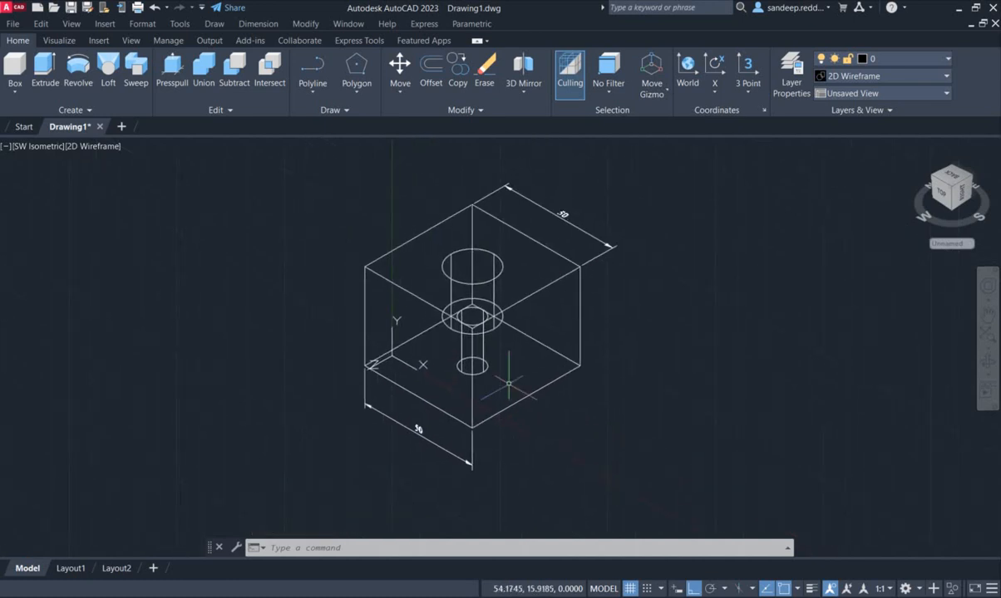